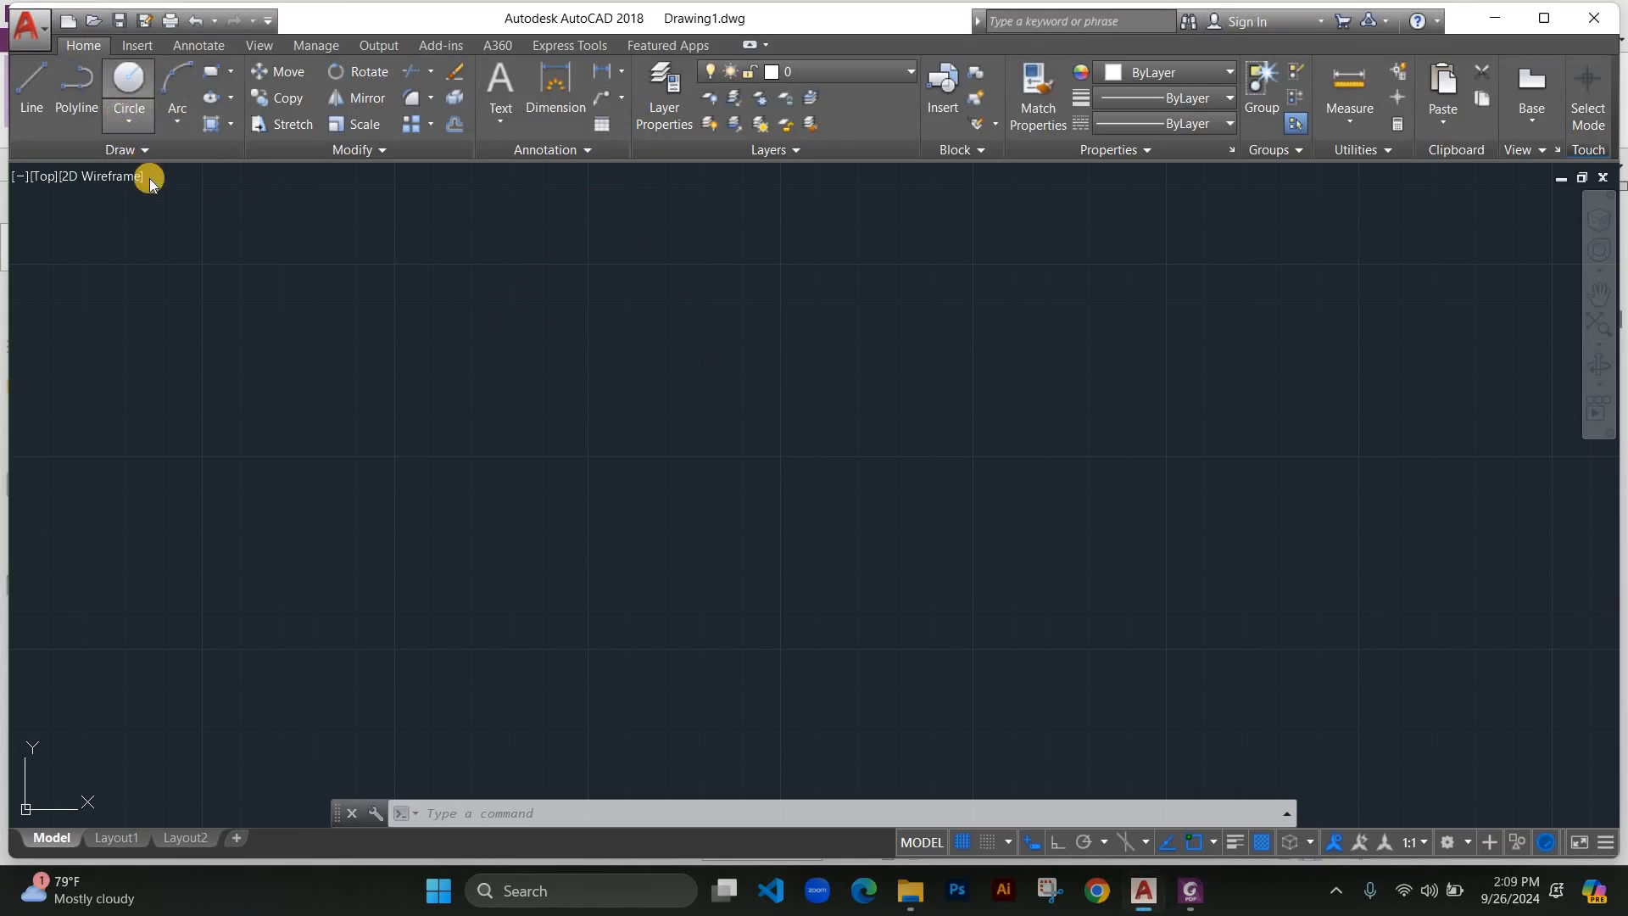
Draw a circle by center and radius in the left half of the empty drawing area.
{"action": "left_click", "coordinate": [131, 129]}
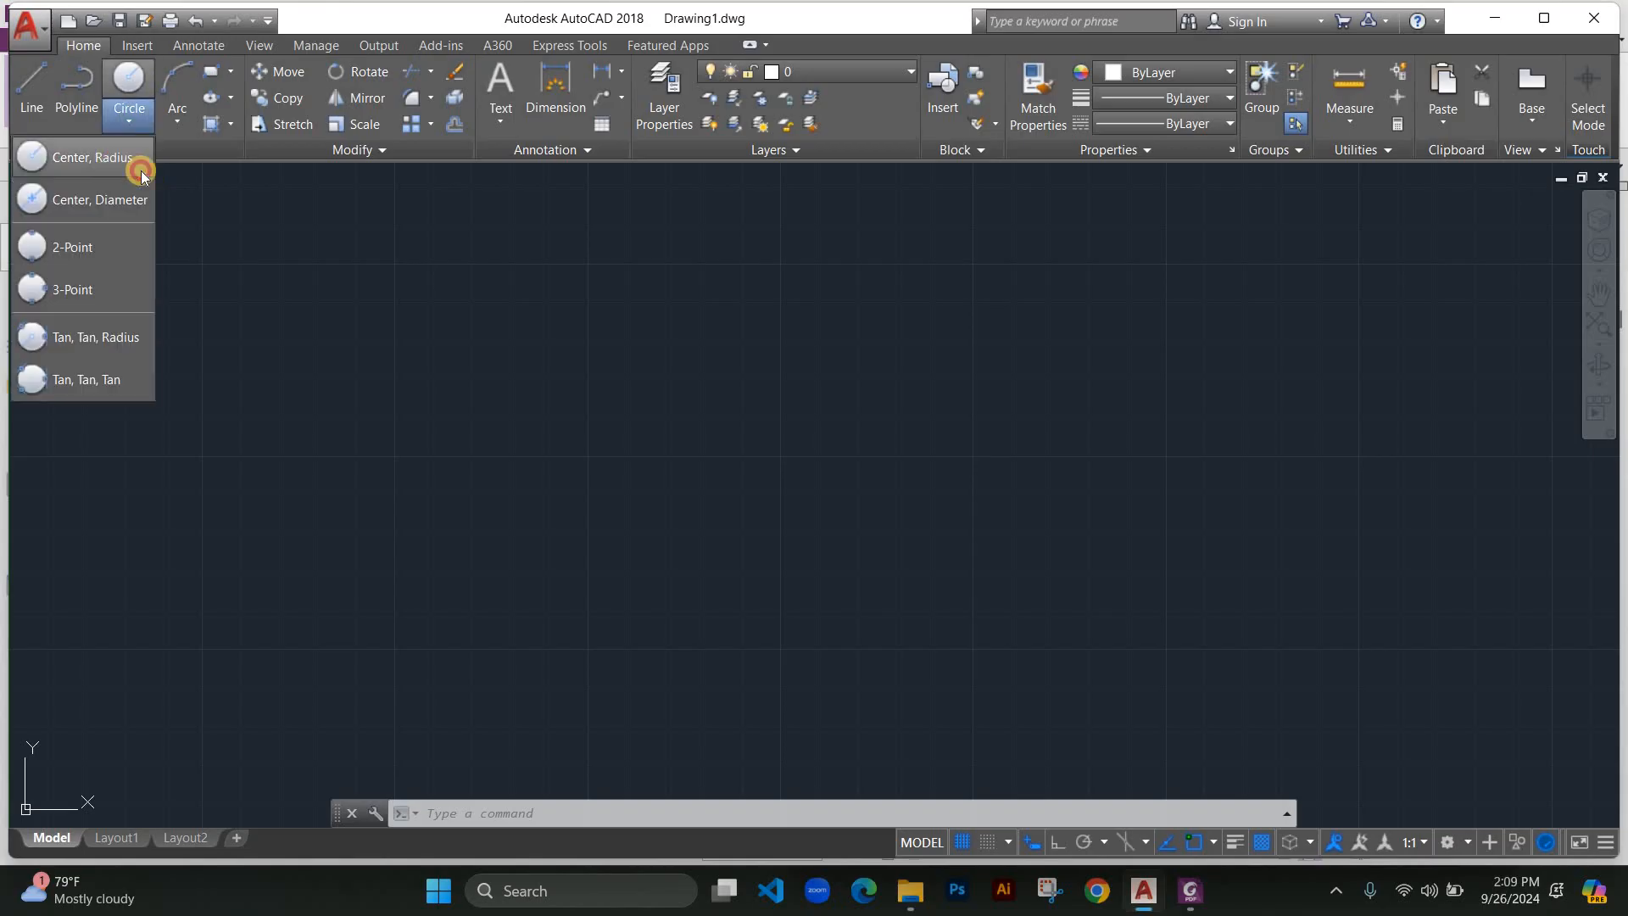
{"action": "left_click", "coordinate": [138, 164]}
{"action": "left_click", "coordinate": [492, 463]}
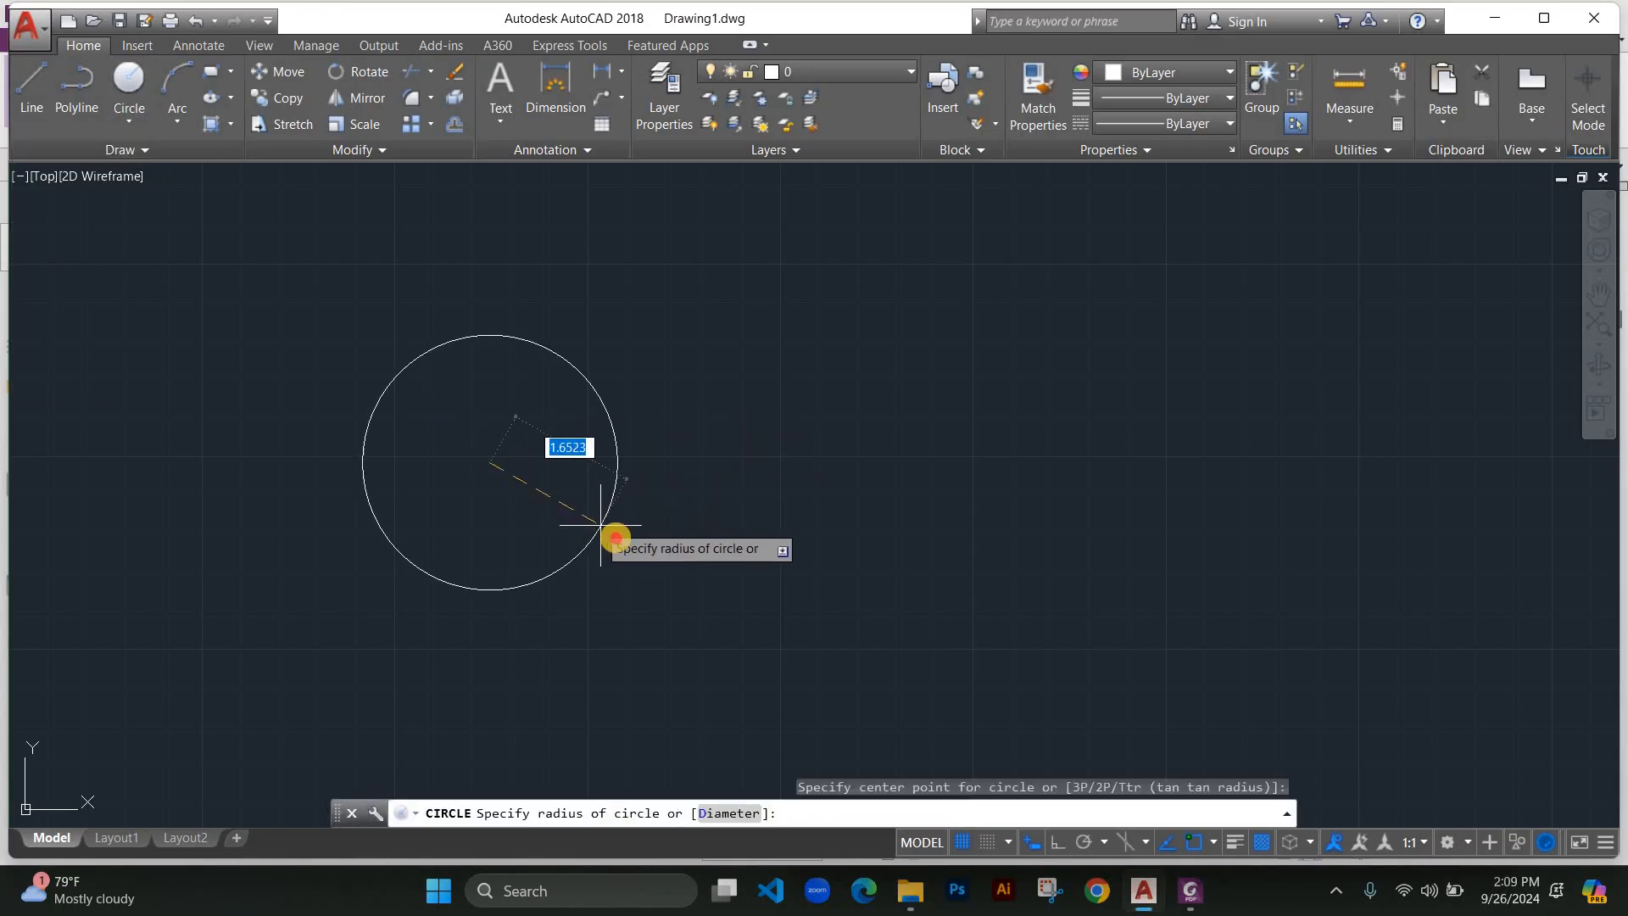
{"action": "left_click", "coordinate": [615, 540]}
Draw a wide rectangle beside the circle, level with its upper half.
{"action": "left_click", "coordinate": [211, 78]}
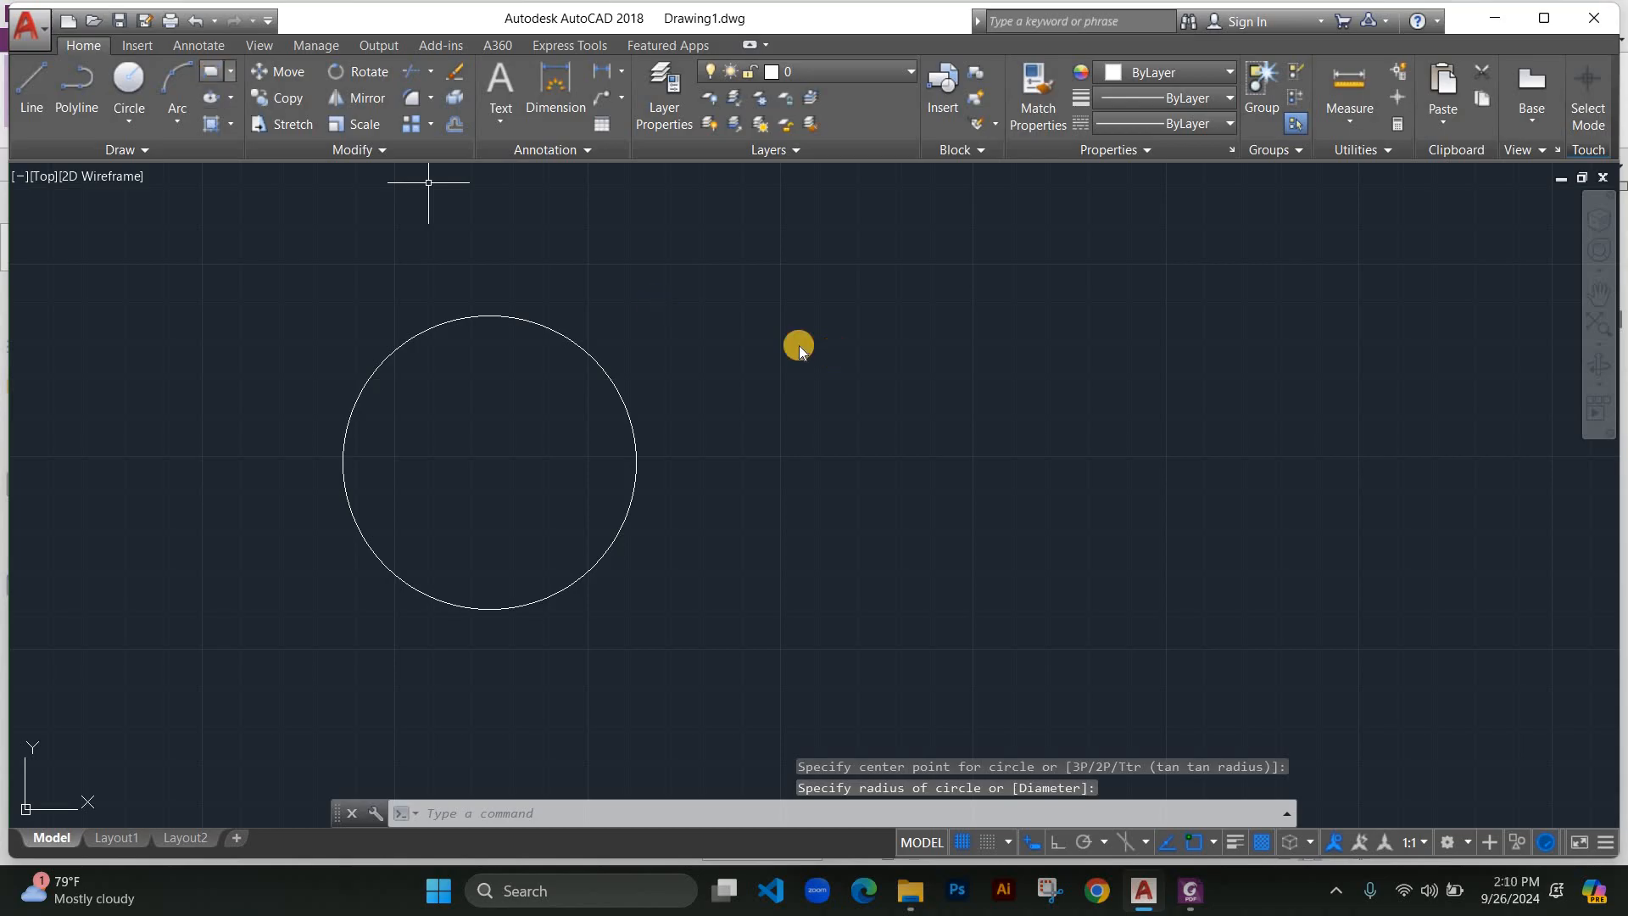
{"action": "left_click", "coordinate": [872, 329]}
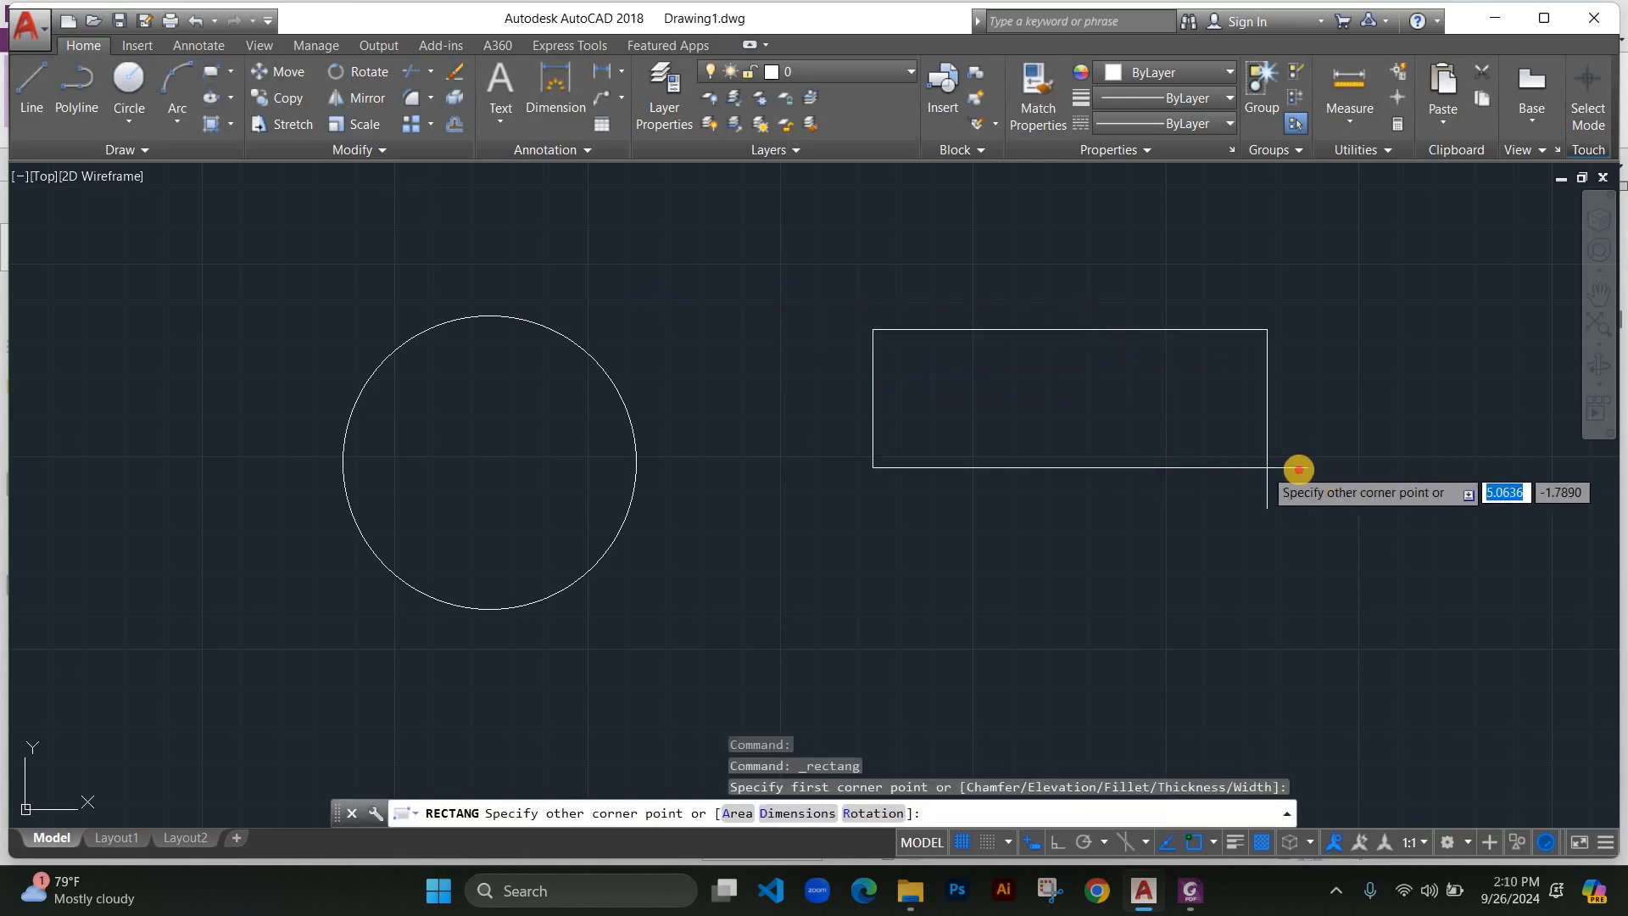
{"action": "left_click", "coordinate": [1299, 469]}
Draw a single, nearly horizontal line below the rectangle, about as long as the rectangle is wide.
{"action": "left_click", "coordinate": [34, 106]}
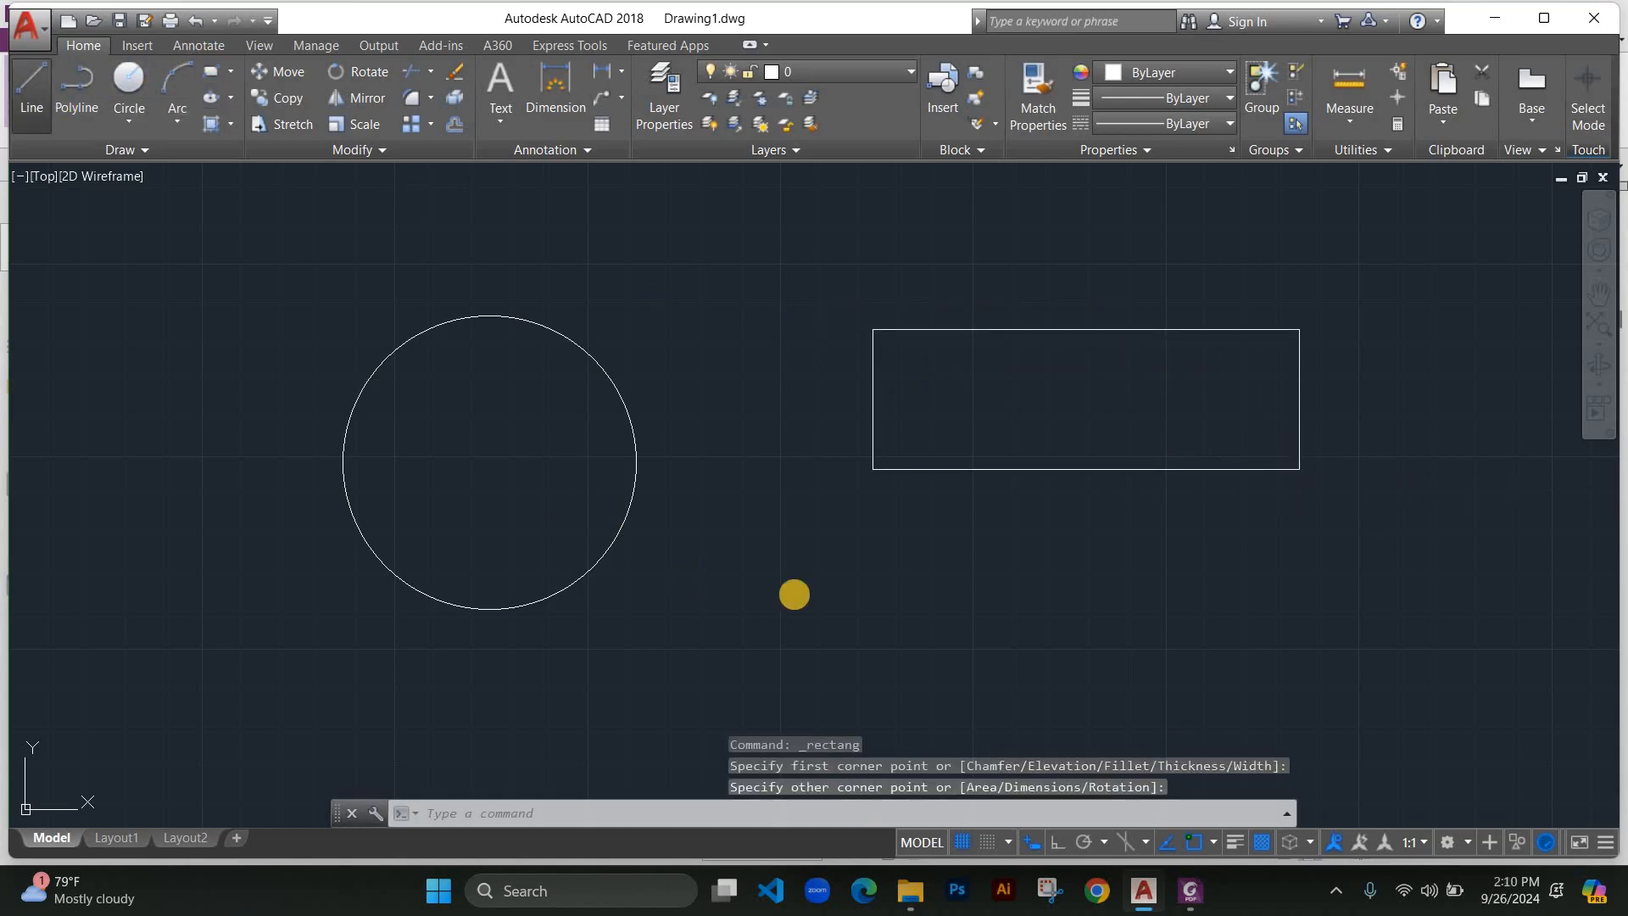
{"action": "left_click", "coordinate": [919, 670]}
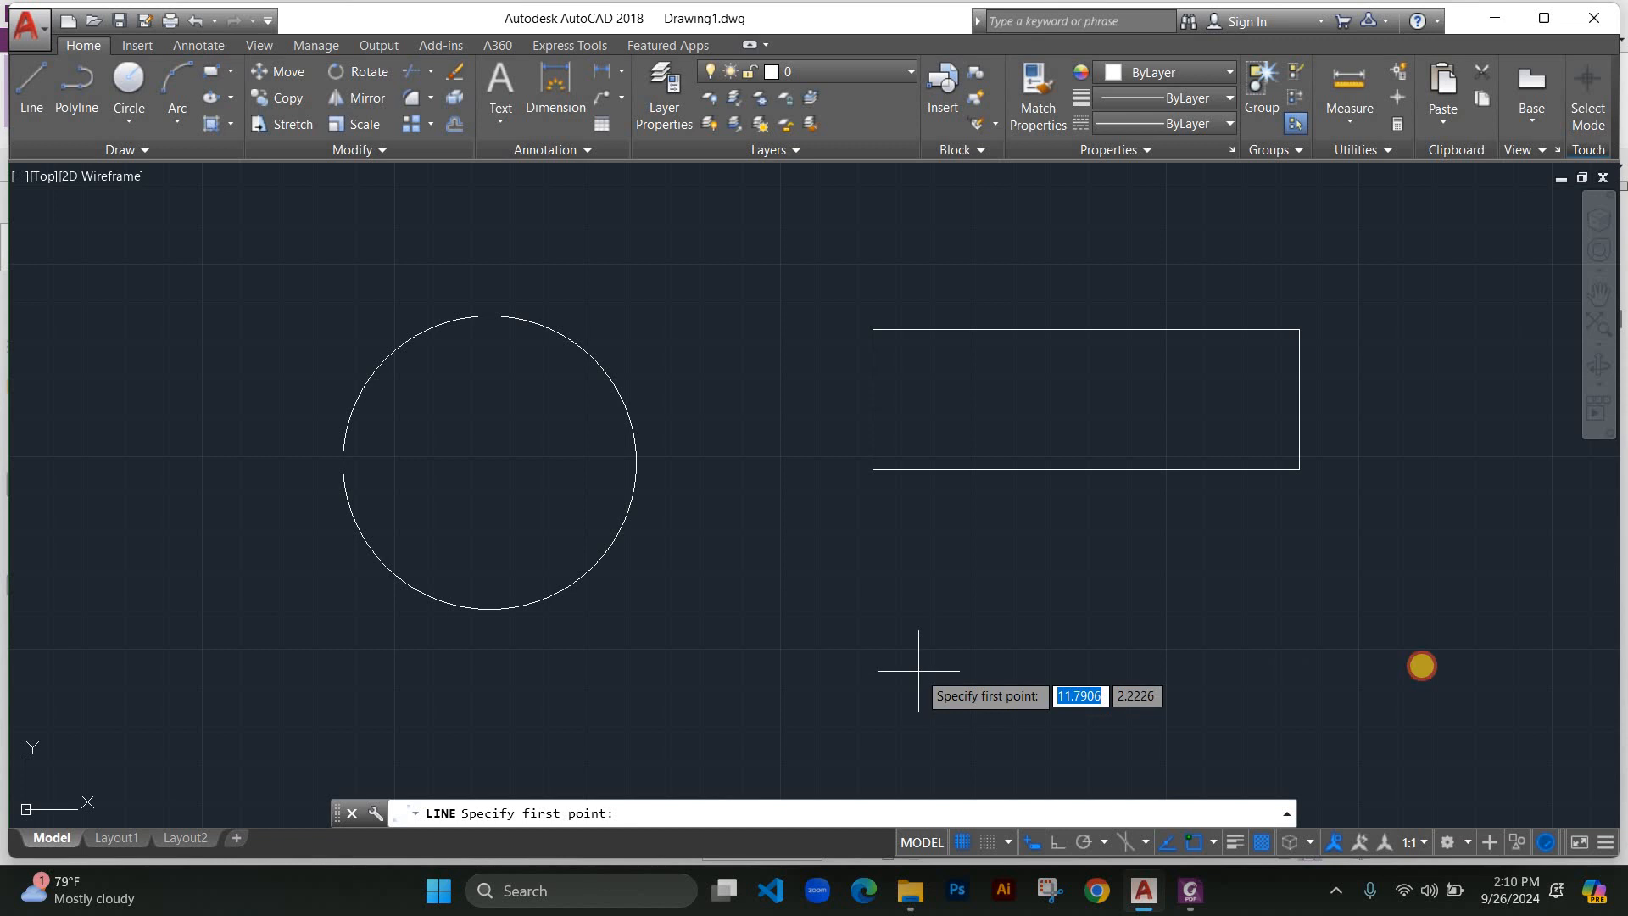
{"action": "left_click", "coordinate": [1356, 663]}
{"action": "key", "text": "Return"}
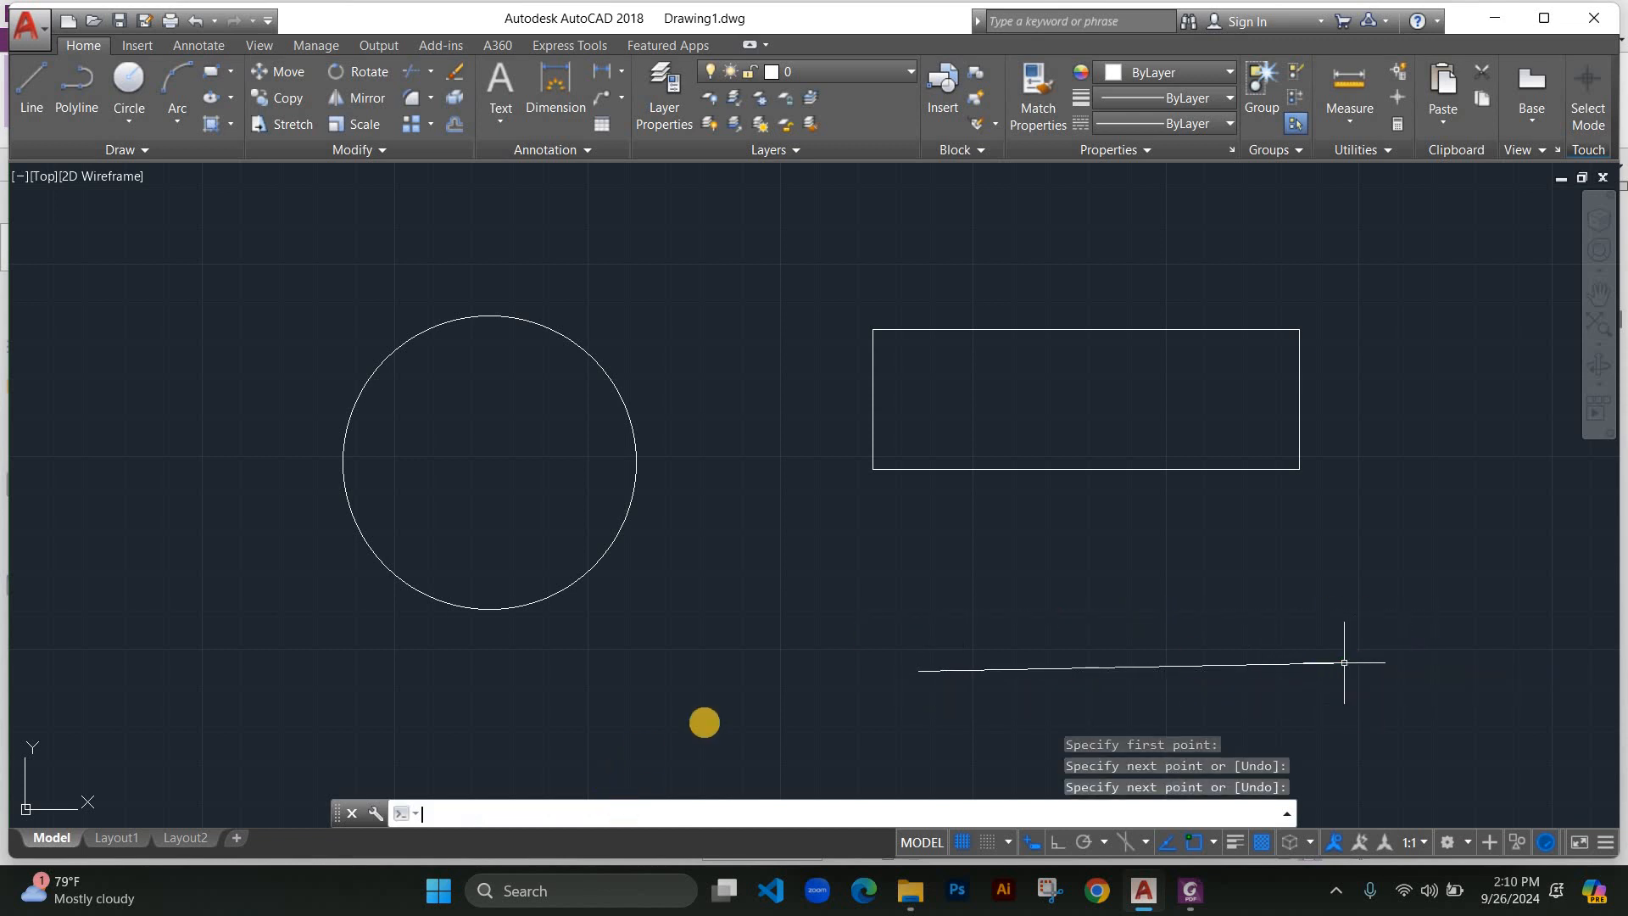
Draw a closed triangle with a horizontal base from three connected lines, on the far side of the rectangle from the circle.
{"action": "middle_click_drag", "start_coordinate": [845, 568], "coordinate": [470, 632]}
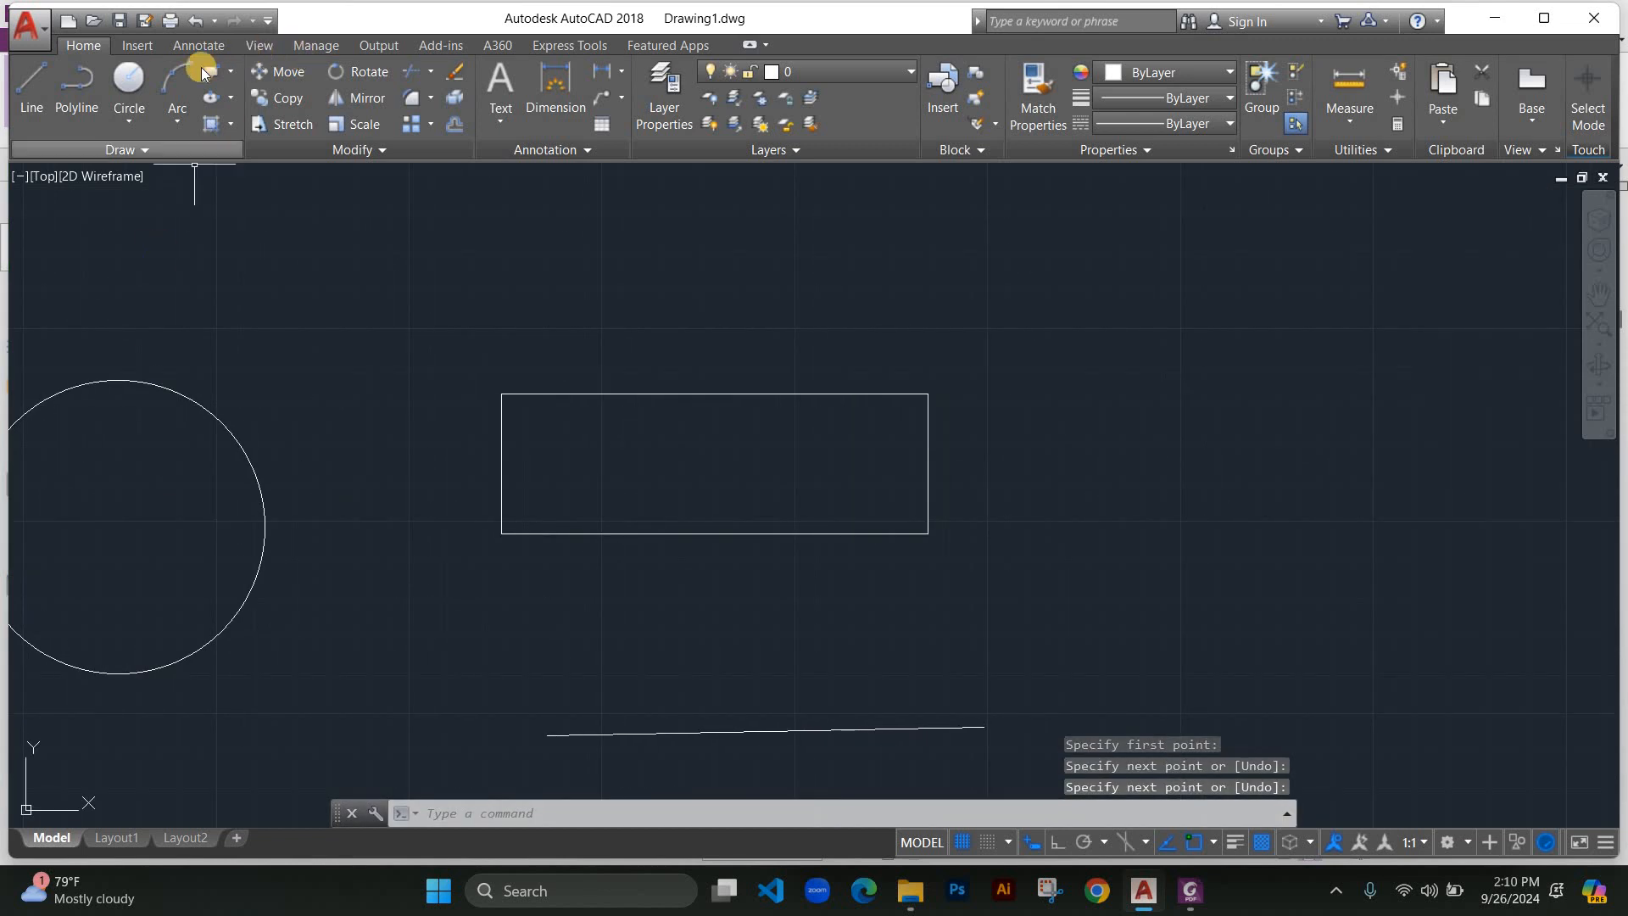
{"action": "left_click", "coordinate": [31, 89]}
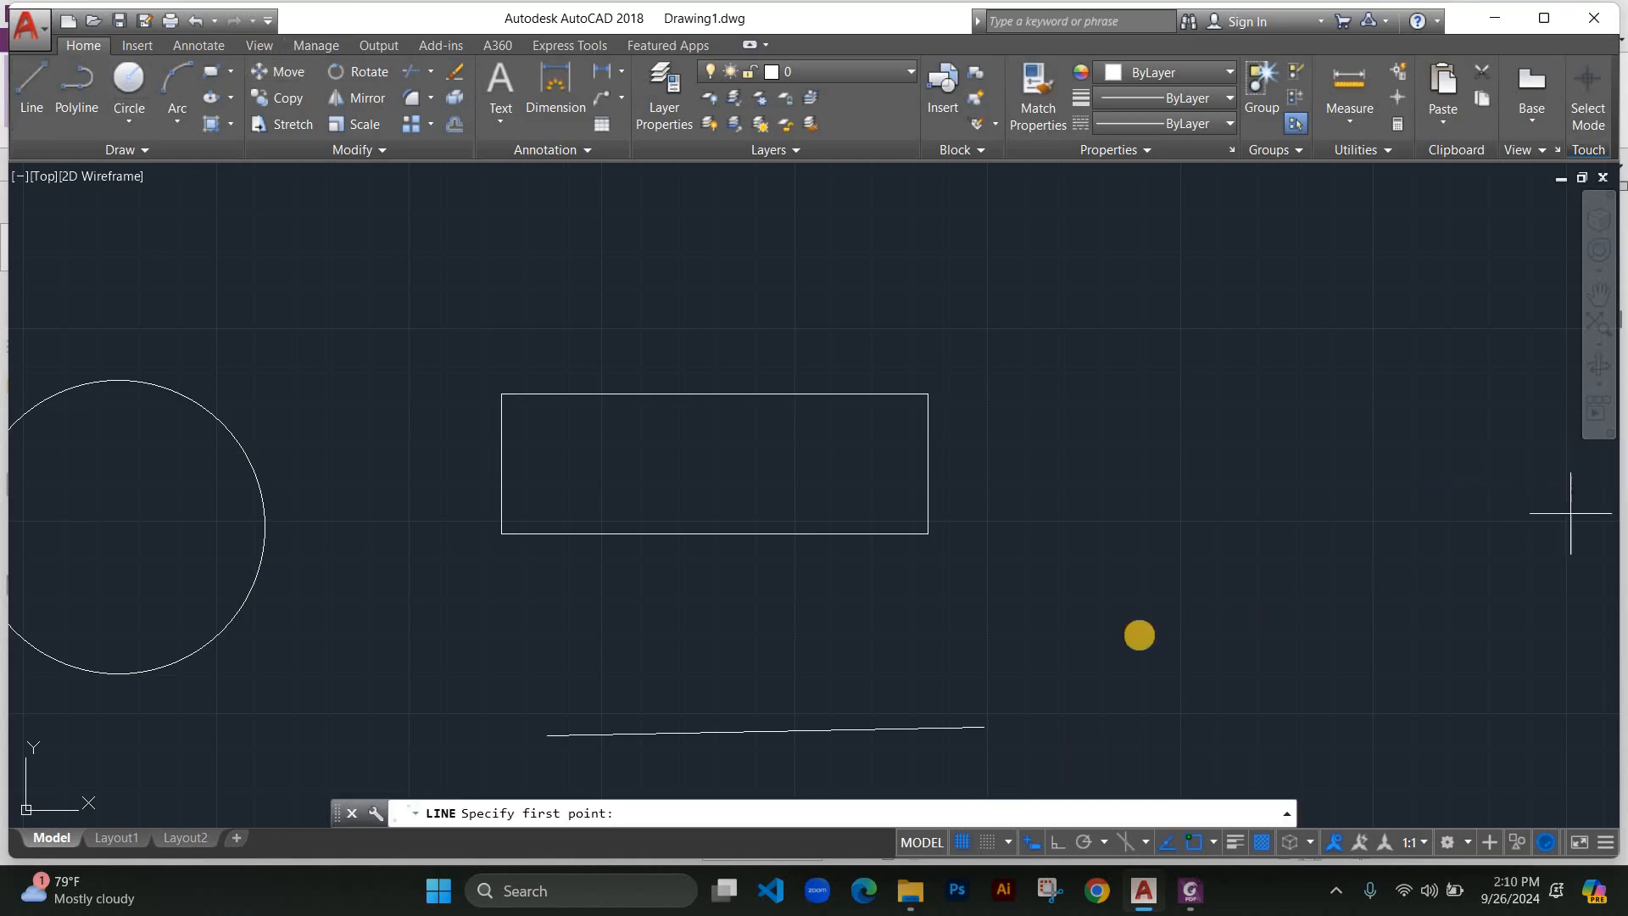
{"action": "left_click", "coordinate": [1113, 643]}
{"action": "left_click", "coordinate": [1349, 295]}
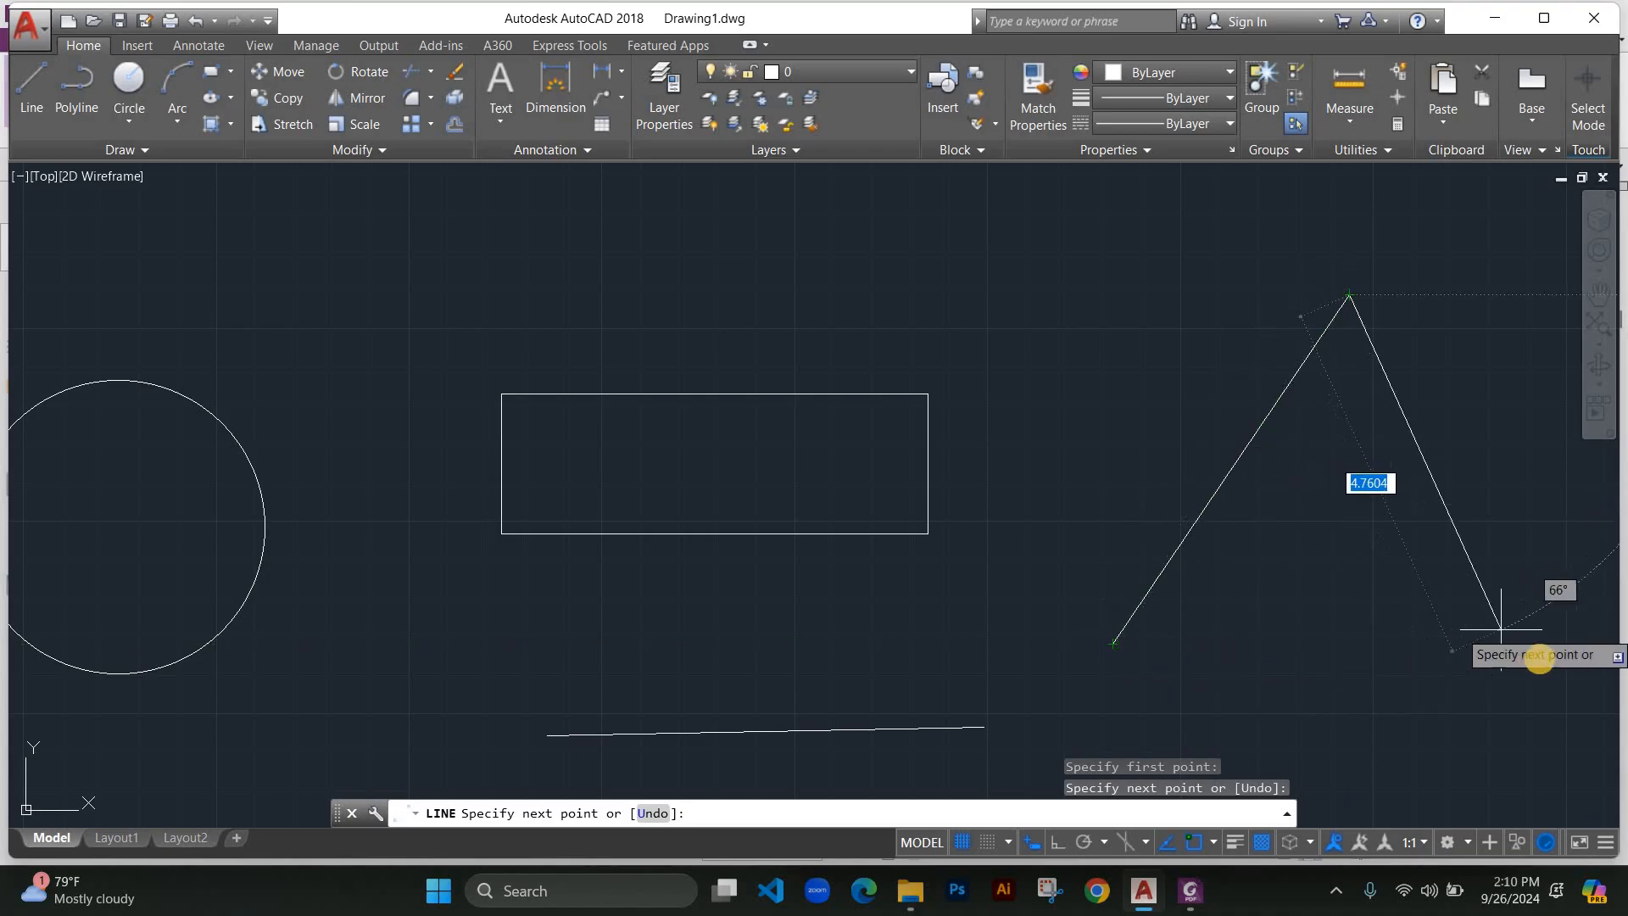
{"action": "left_click", "coordinate": [1545, 643]}
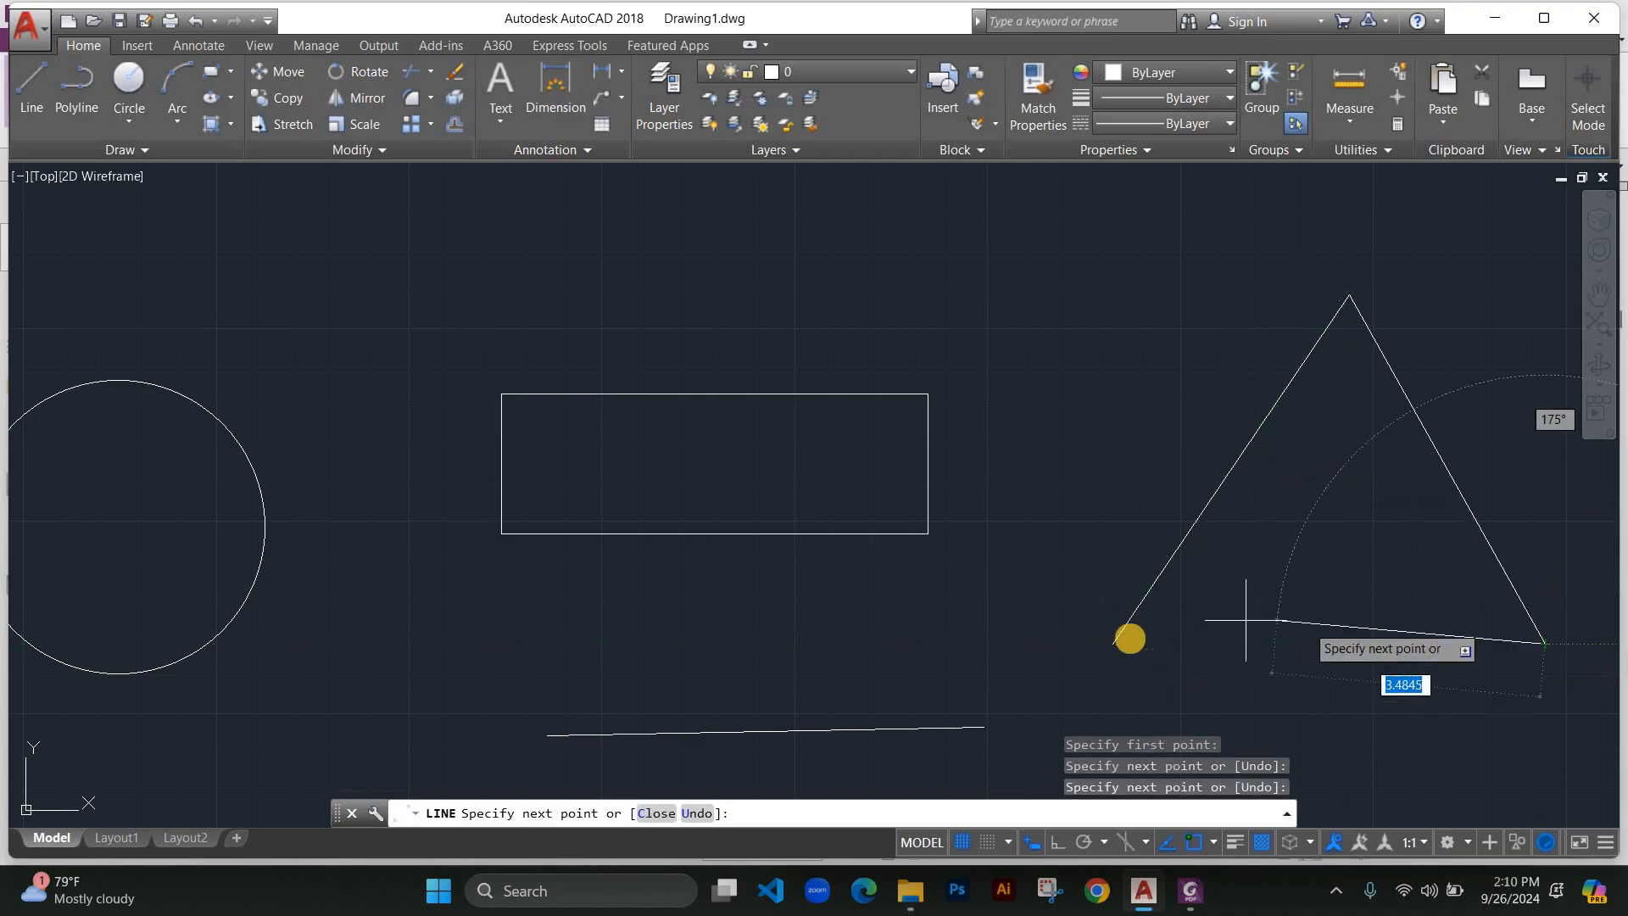
{"action": "left_click", "coordinate": [1112, 644]}
{"action": "key", "text": "Return"}
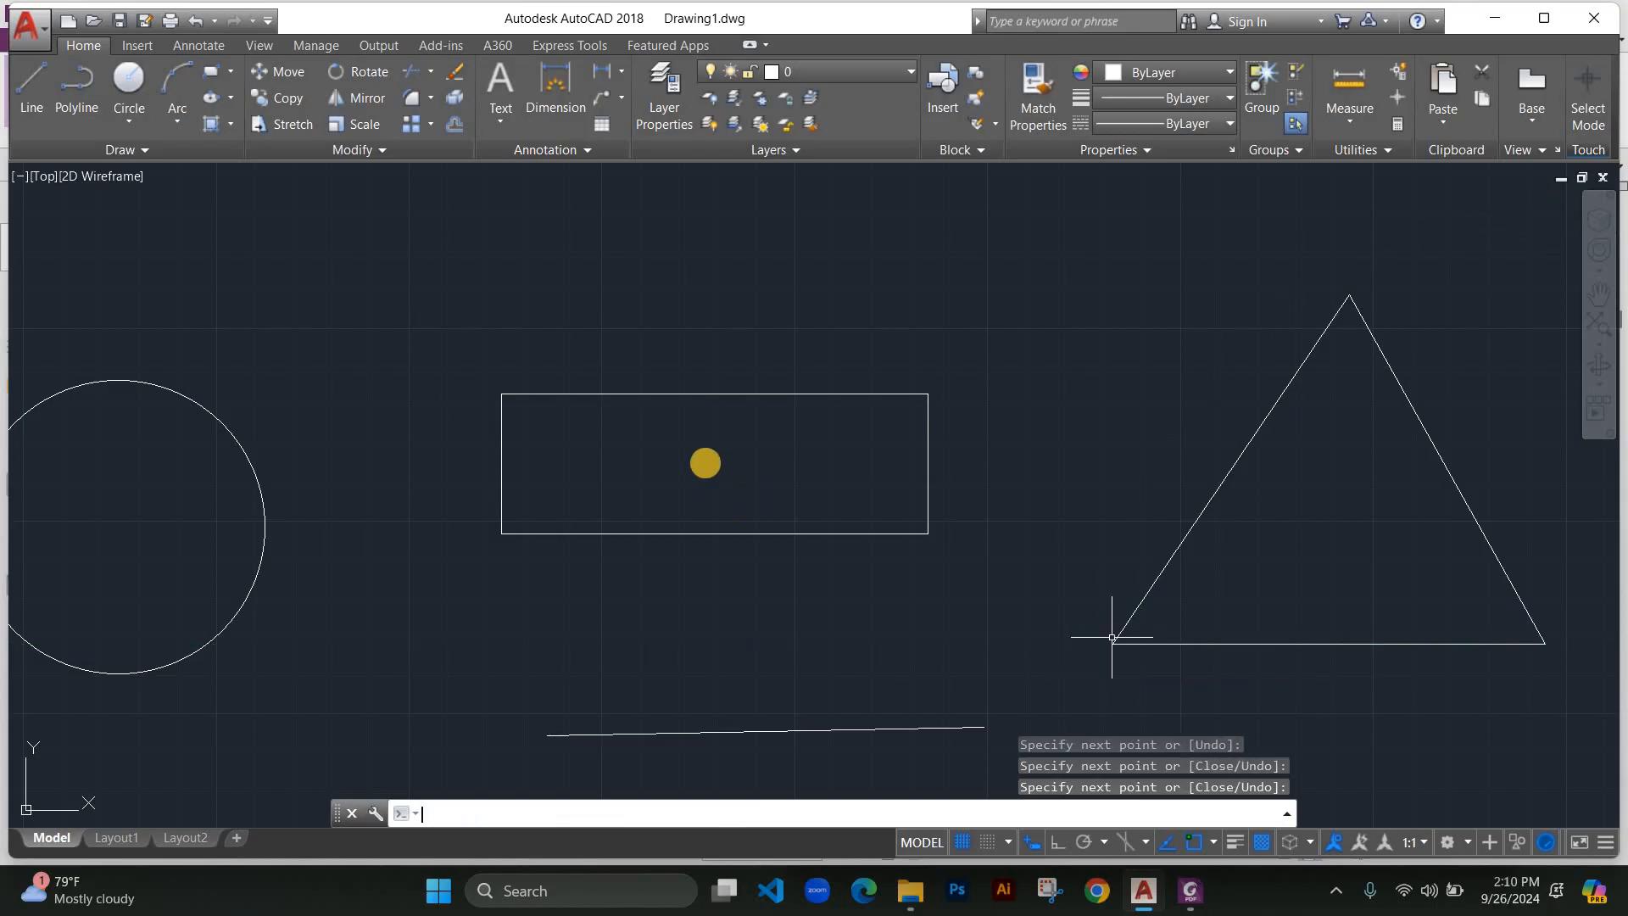
Draw a three-point arc beyond the triangle, bulging away from it, leaving a gap for another shape.
{"action": "scroll", "coordinate": [723, 446], "scroll_direction": "down", "scroll_amount": 2}
{"action": "scroll", "coordinate": [722, 446], "scroll_direction": "down", "scroll_amount": 2}
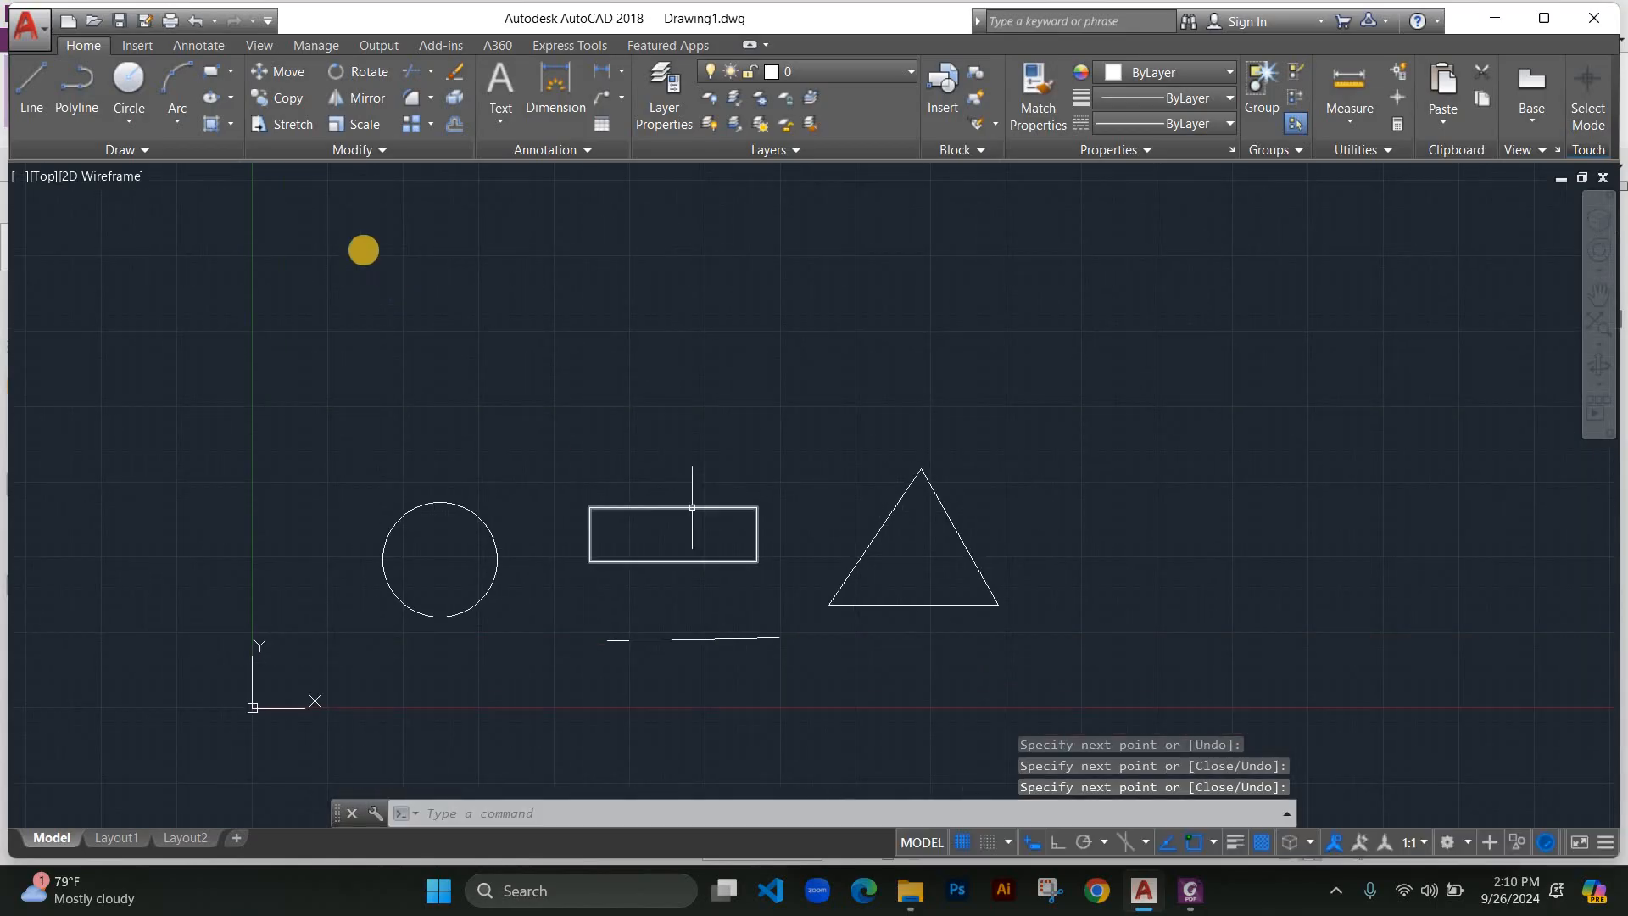
{"action": "left_click", "coordinate": [176, 81]}
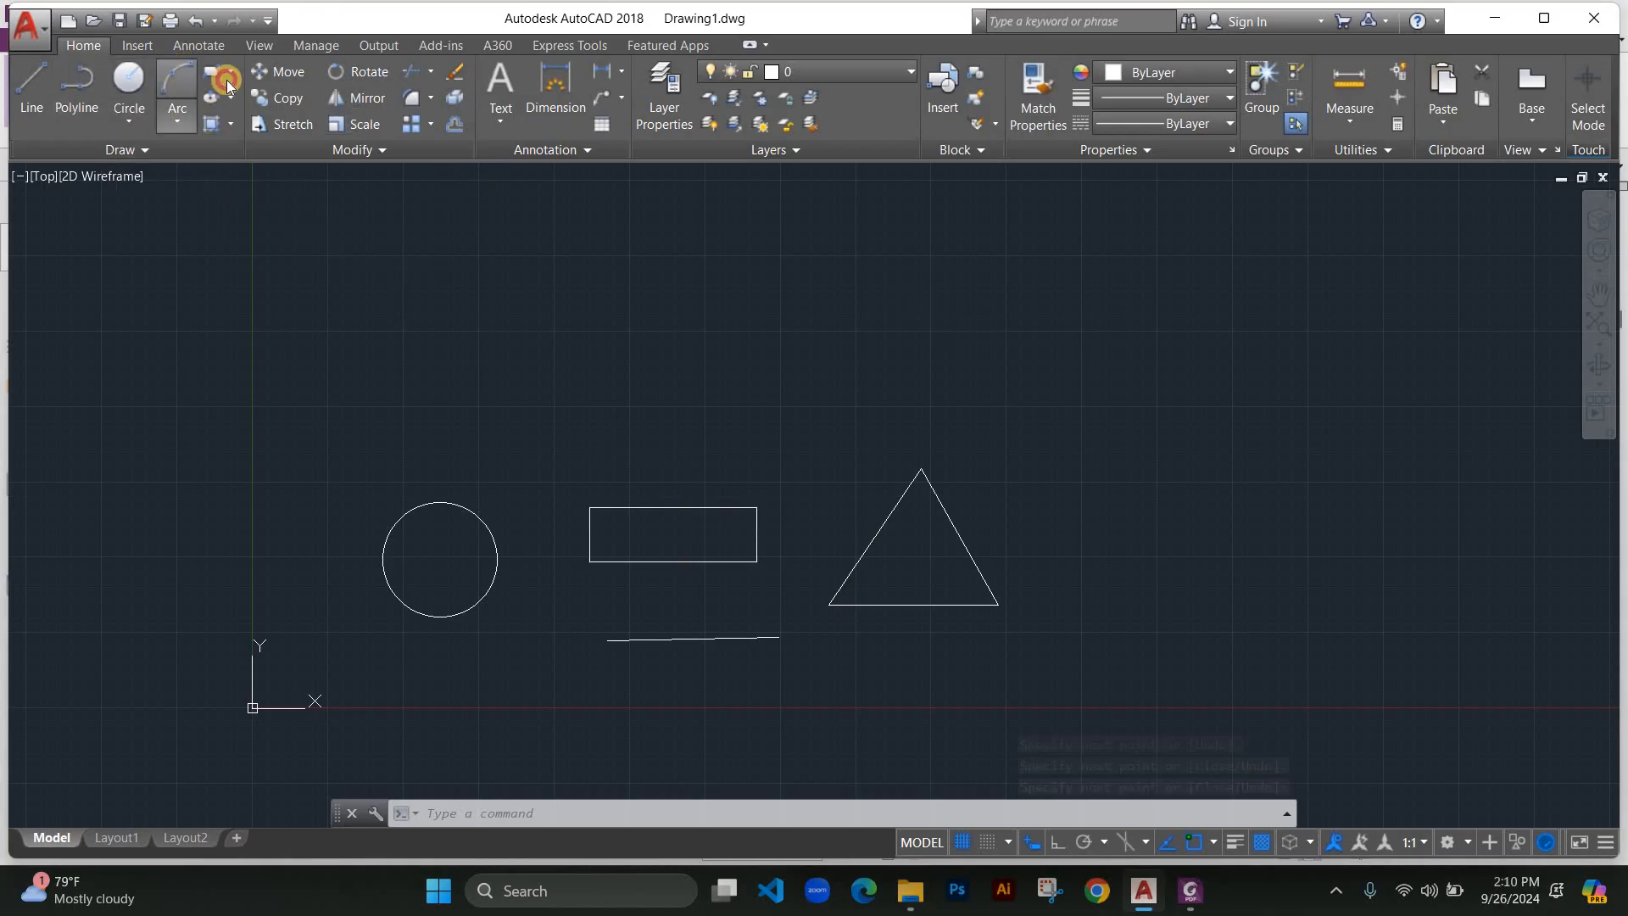
{"action": "left_click", "coordinate": [1191, 508]}
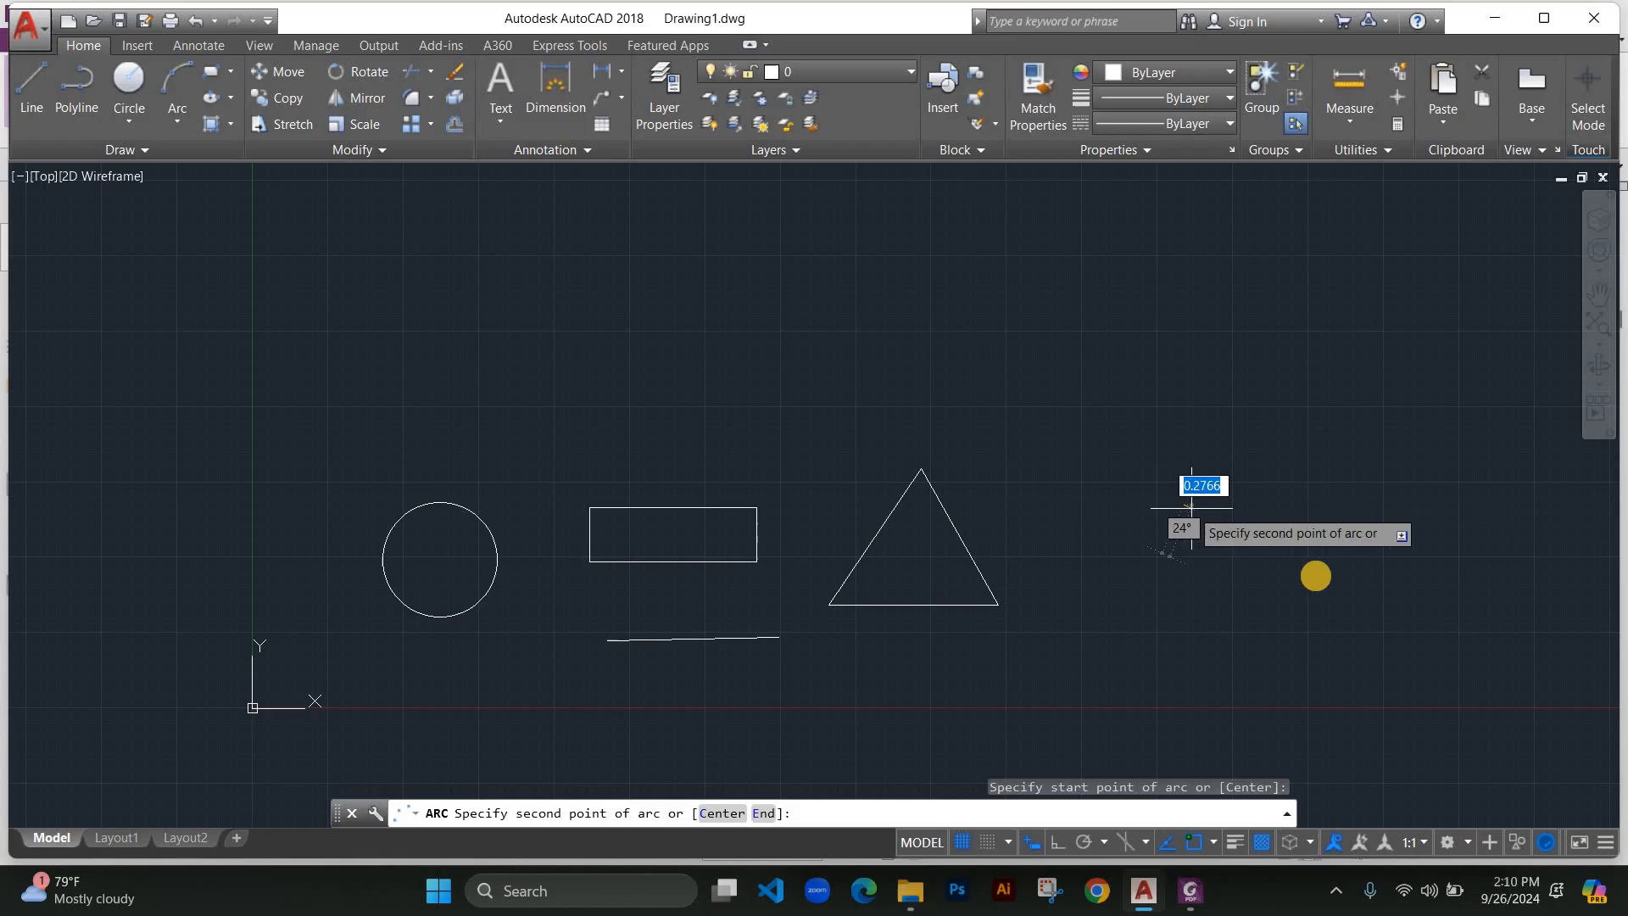
{"action": "left_click", "coordinate": [1318, 584]}
{"action": "left_click", "coordinate": [1305, 629]}
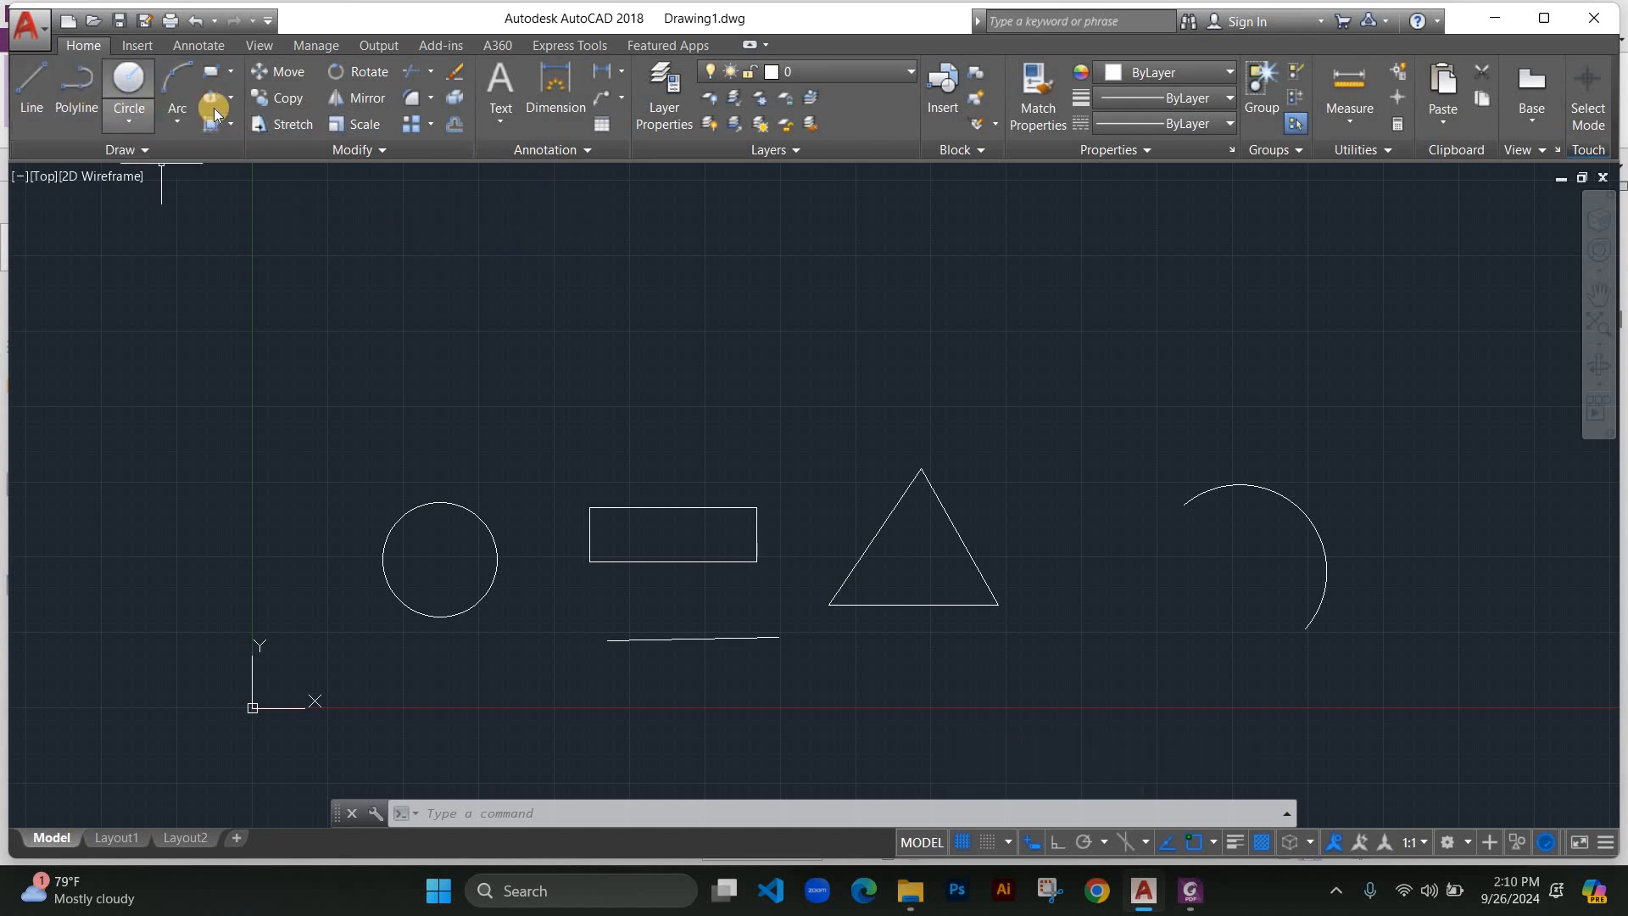
{"action": "left_click", "coordinate": [48, 89]}
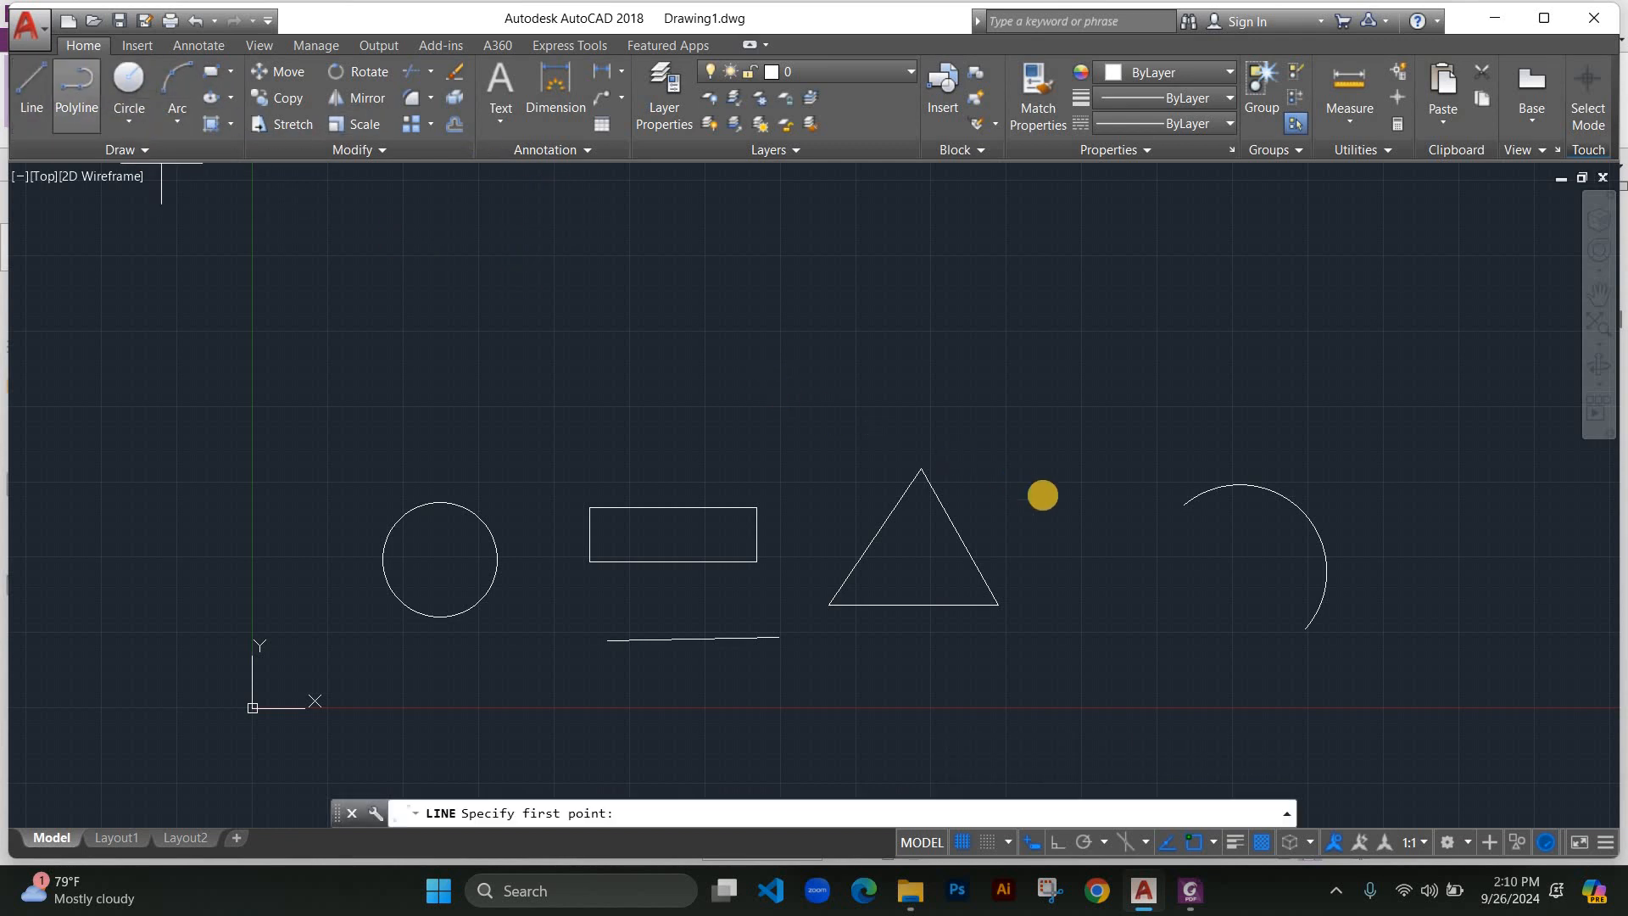
{"action": "left_click", "coordinate": [1053, 601]}
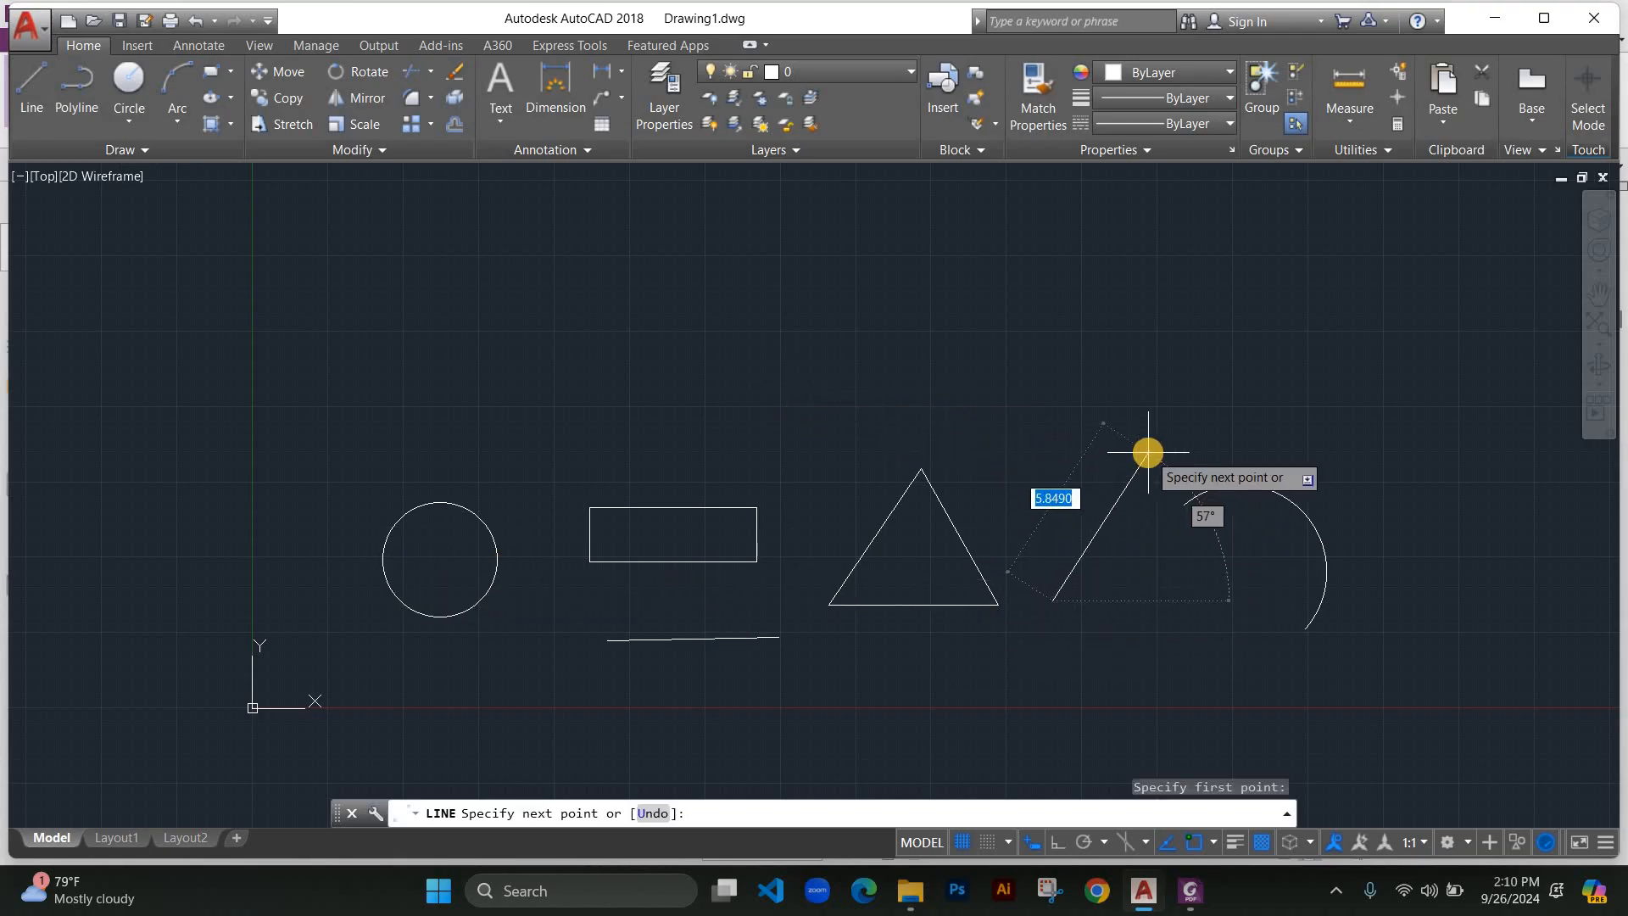
{"action": "key", "text": "Return"}
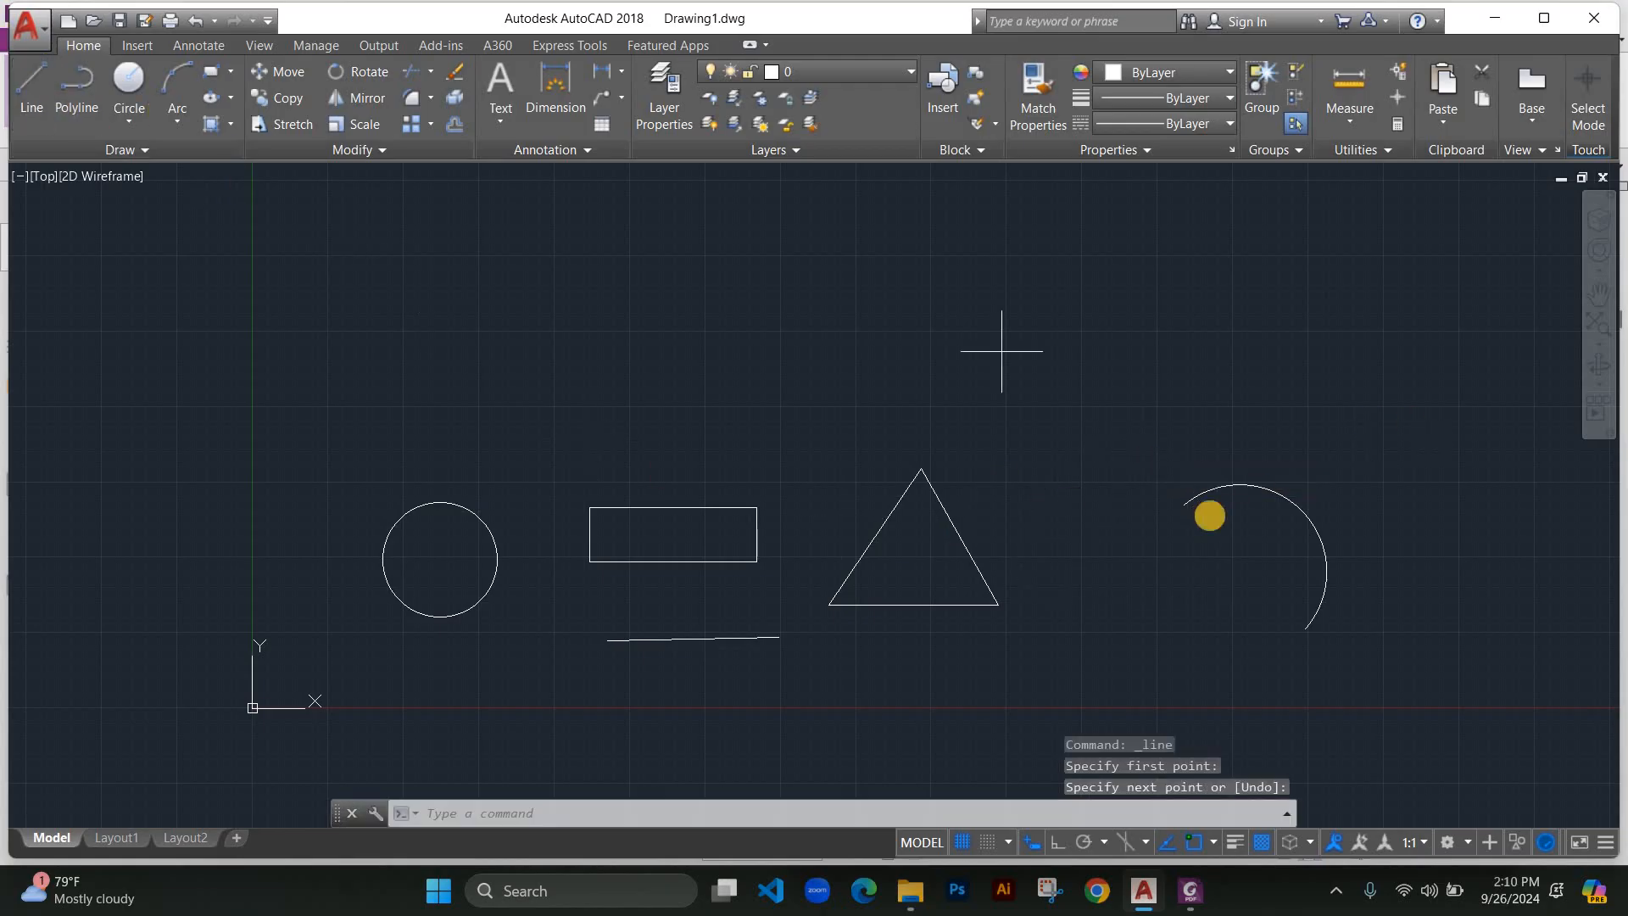
Draw an open acute angle from two connected lines between the triangle and the arc, with a horizontal lower leg.
{"action": "key", "text": "Return"}
{"action": "left_click", "coordinate": [1116, 477]}
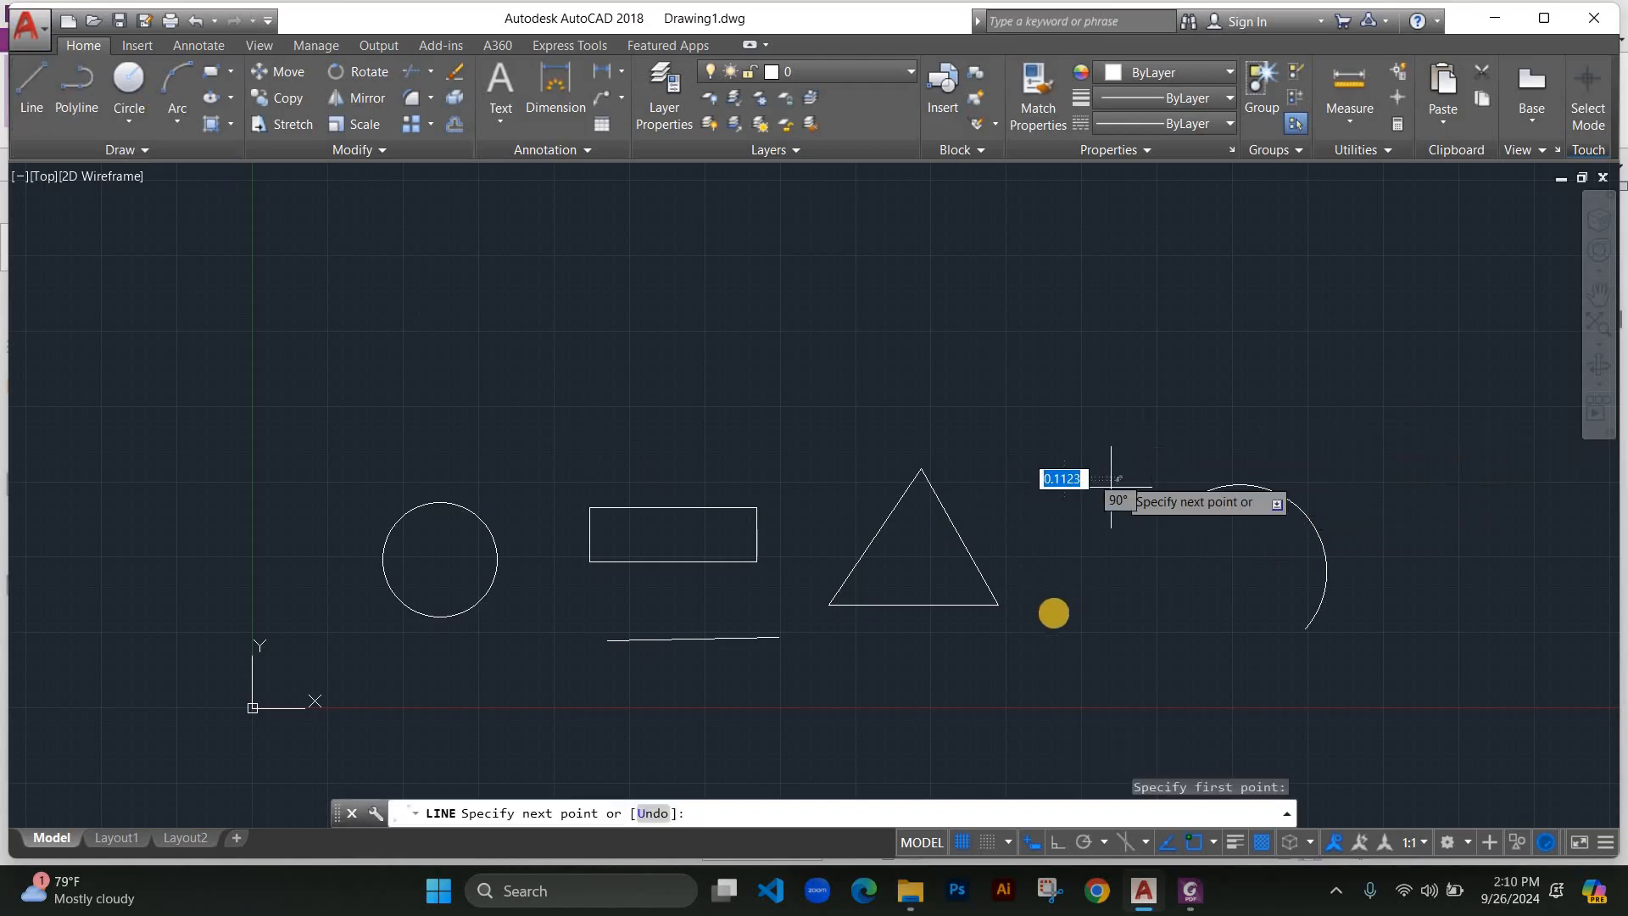
{"action": "left_click", "coordinate": [1053, 615]}
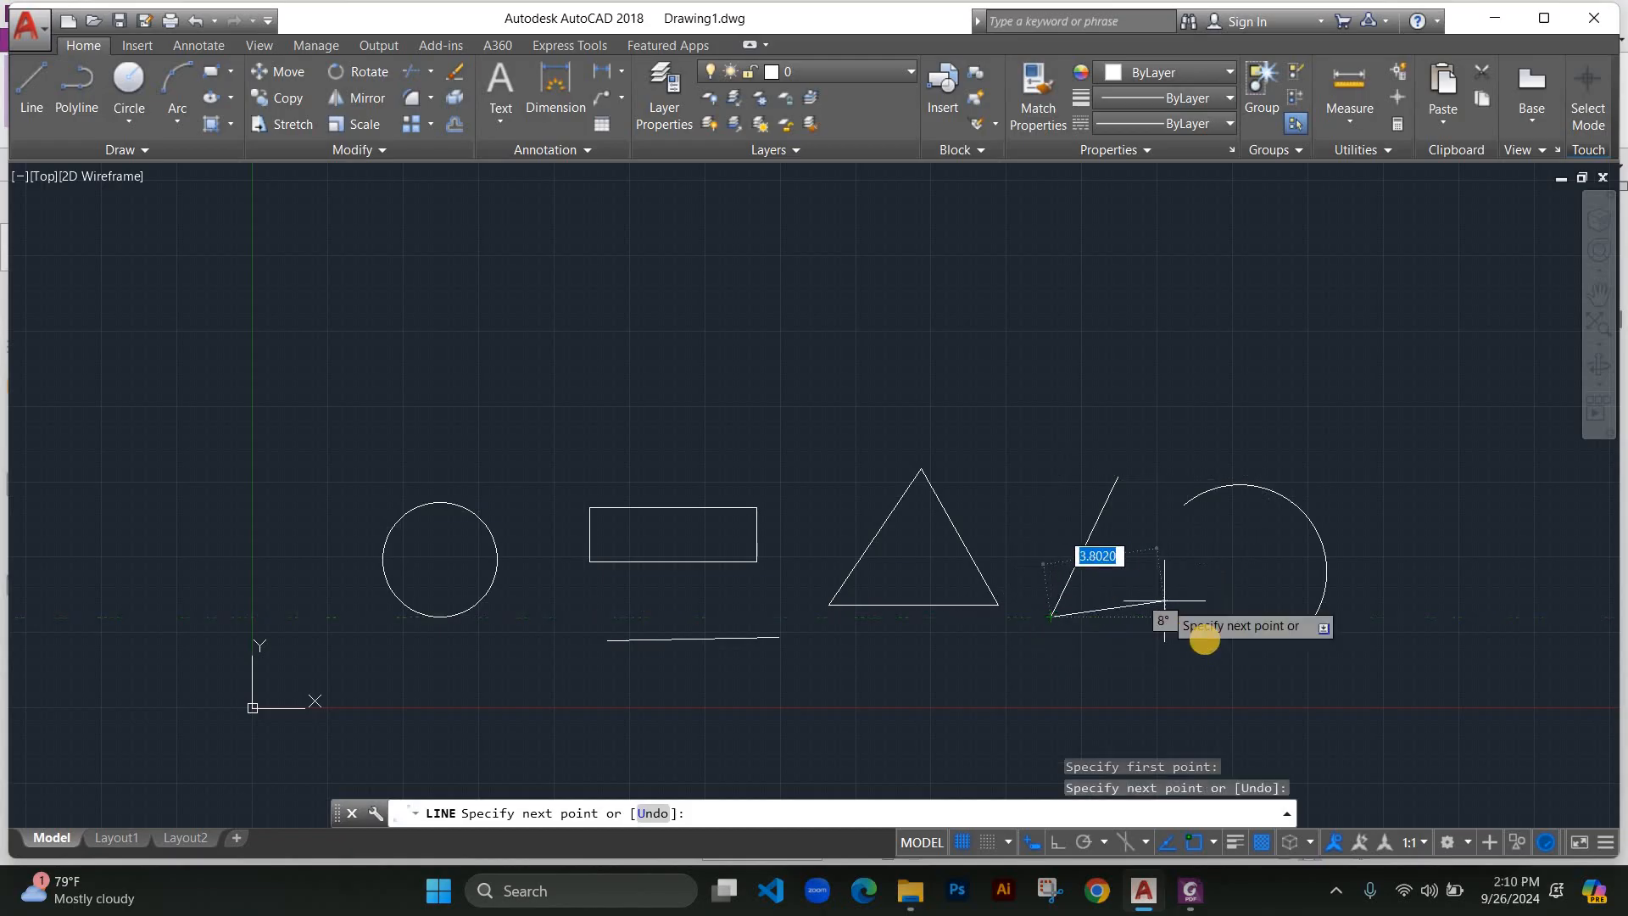
{"action": "left_click", "coordinate": [1211, 611]}
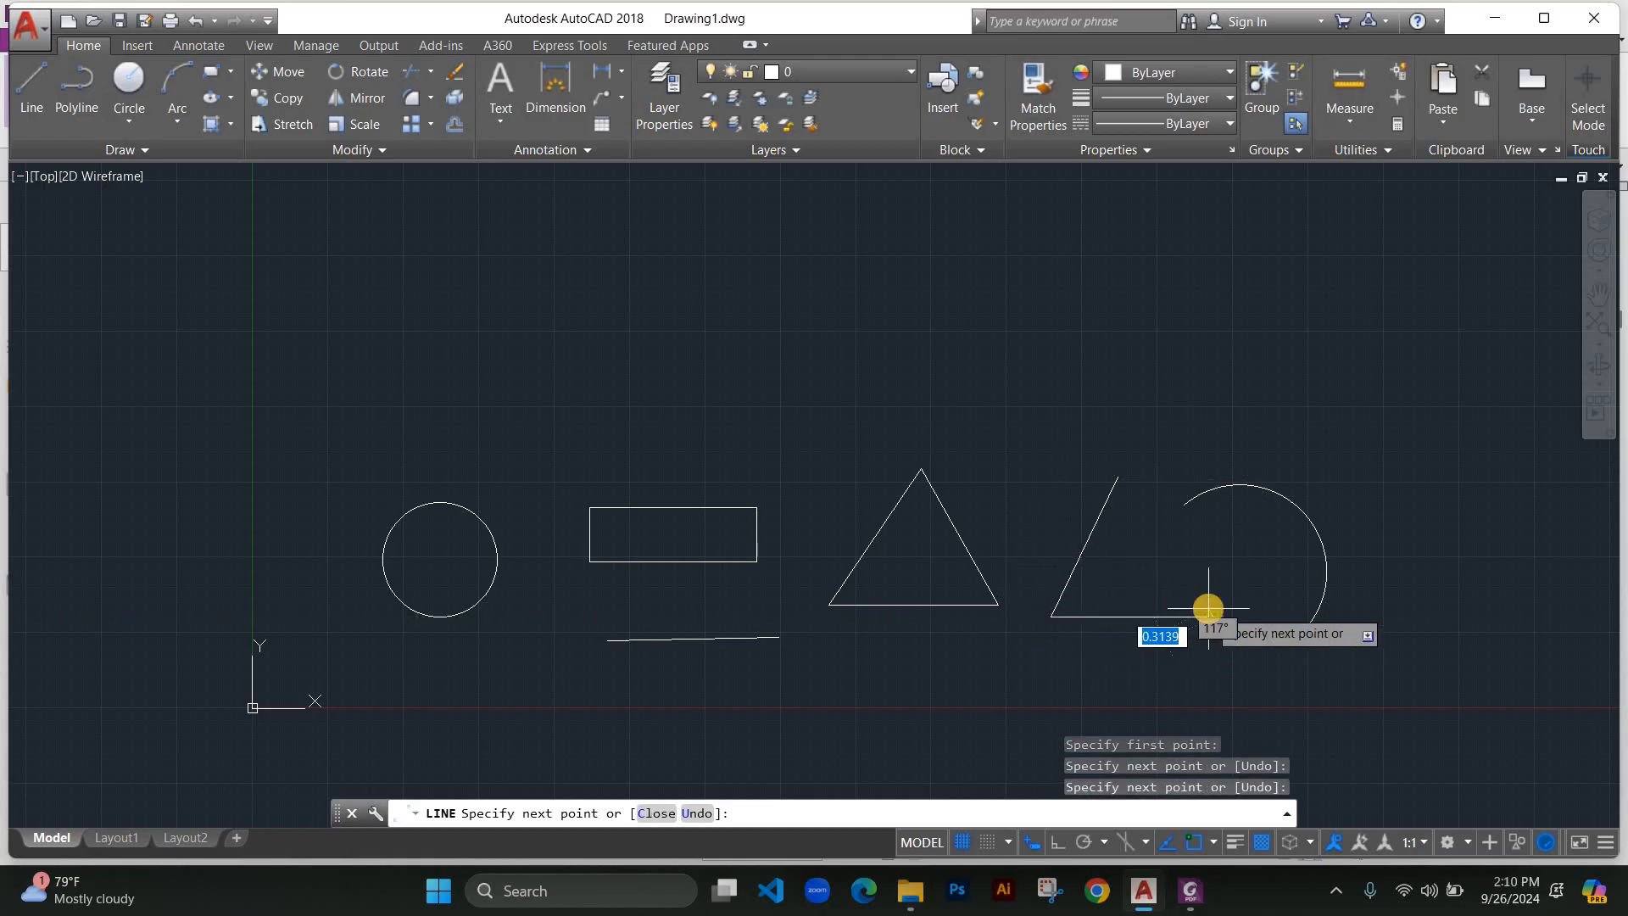
{"action": "key", "text": "Return"}
Add multiline text reading "DIFFERENT SHAPES BEING DIMENSIONED" in a wide frame above the shapes.
{"action": "middle_click_drag", "start_coordinate": [749, 453], "coordinate": [625, 425]}
{"action": "scroll", "coordinate": [878, 471], "scroll_direction": "up", "scroll_amount": 2}
{"action": "scroll", "coordinate": [848, 457], "scroll_direction": "down", "scroll_amount": 3}
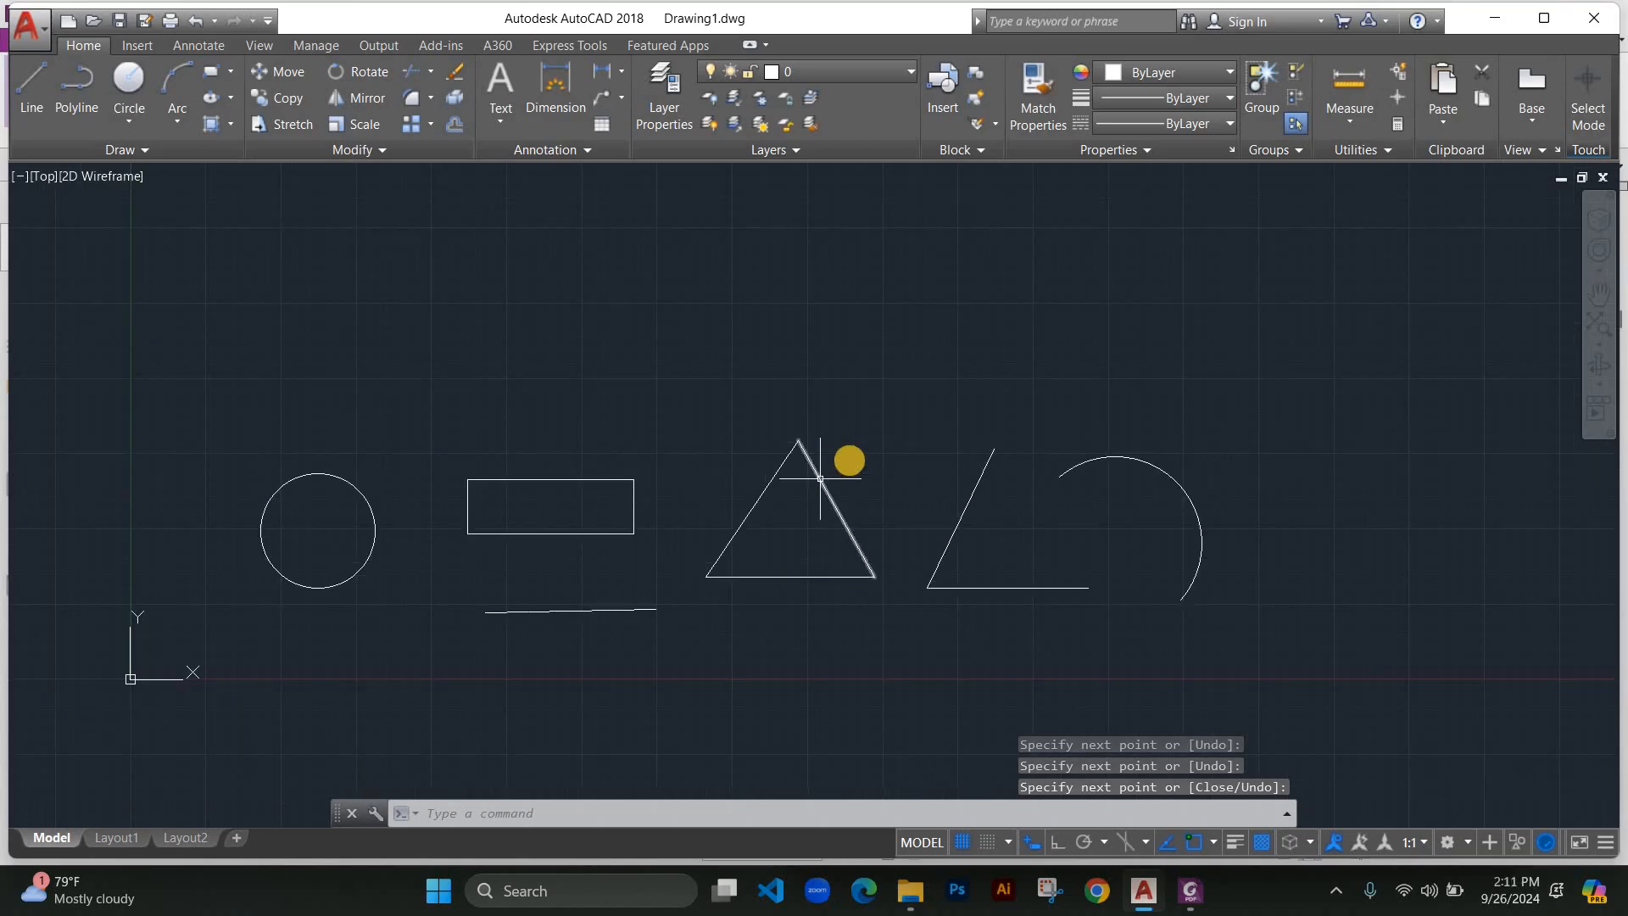
{"action": "mouse_move", "coordinate": [844, 452]}
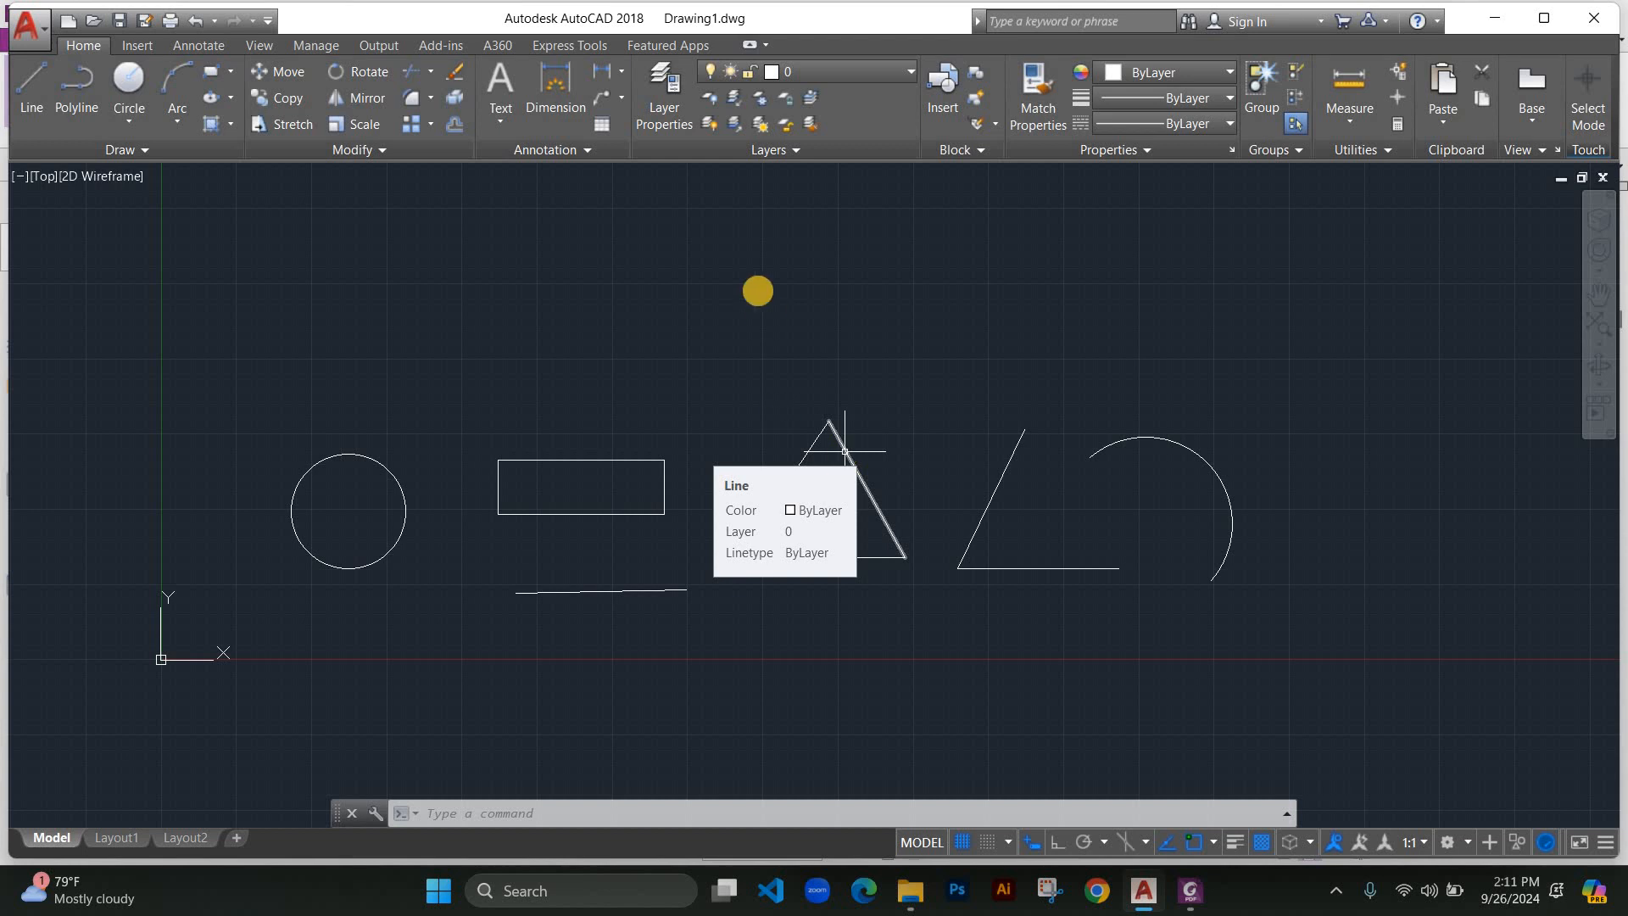
{"action": "left_click", "coordinate": [498, 122]}
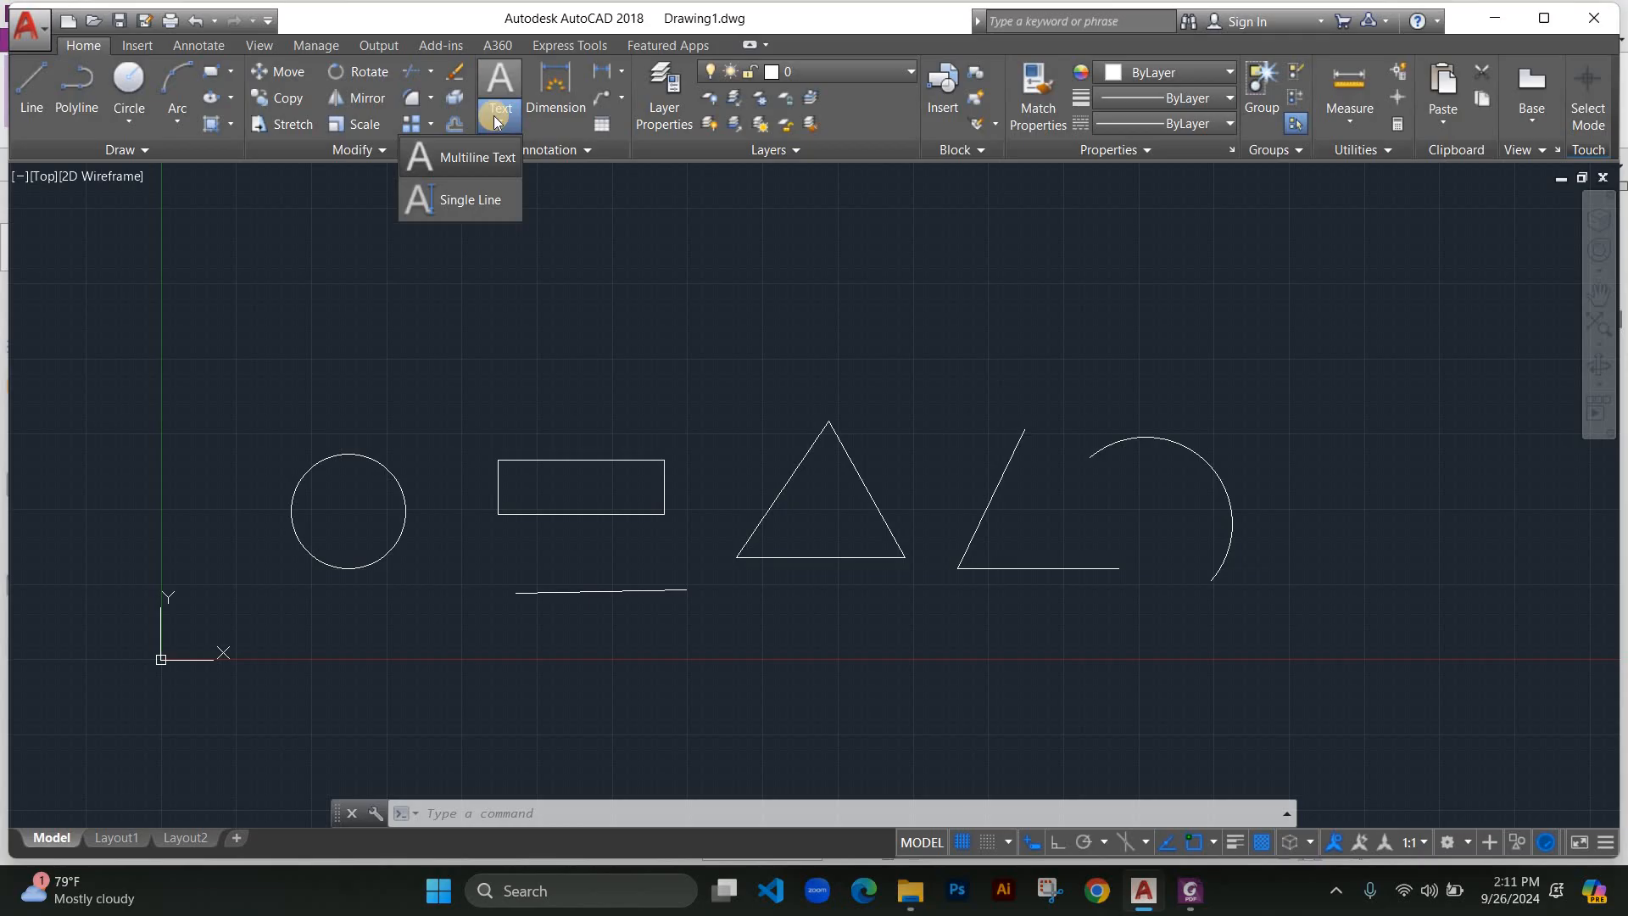
{"action": "left_click", "coordinate": [497, 120]}
{"action": "left_click", "coordinate": [495, 117]}
{"action": "left_click", "coordinate": [470, 140]}
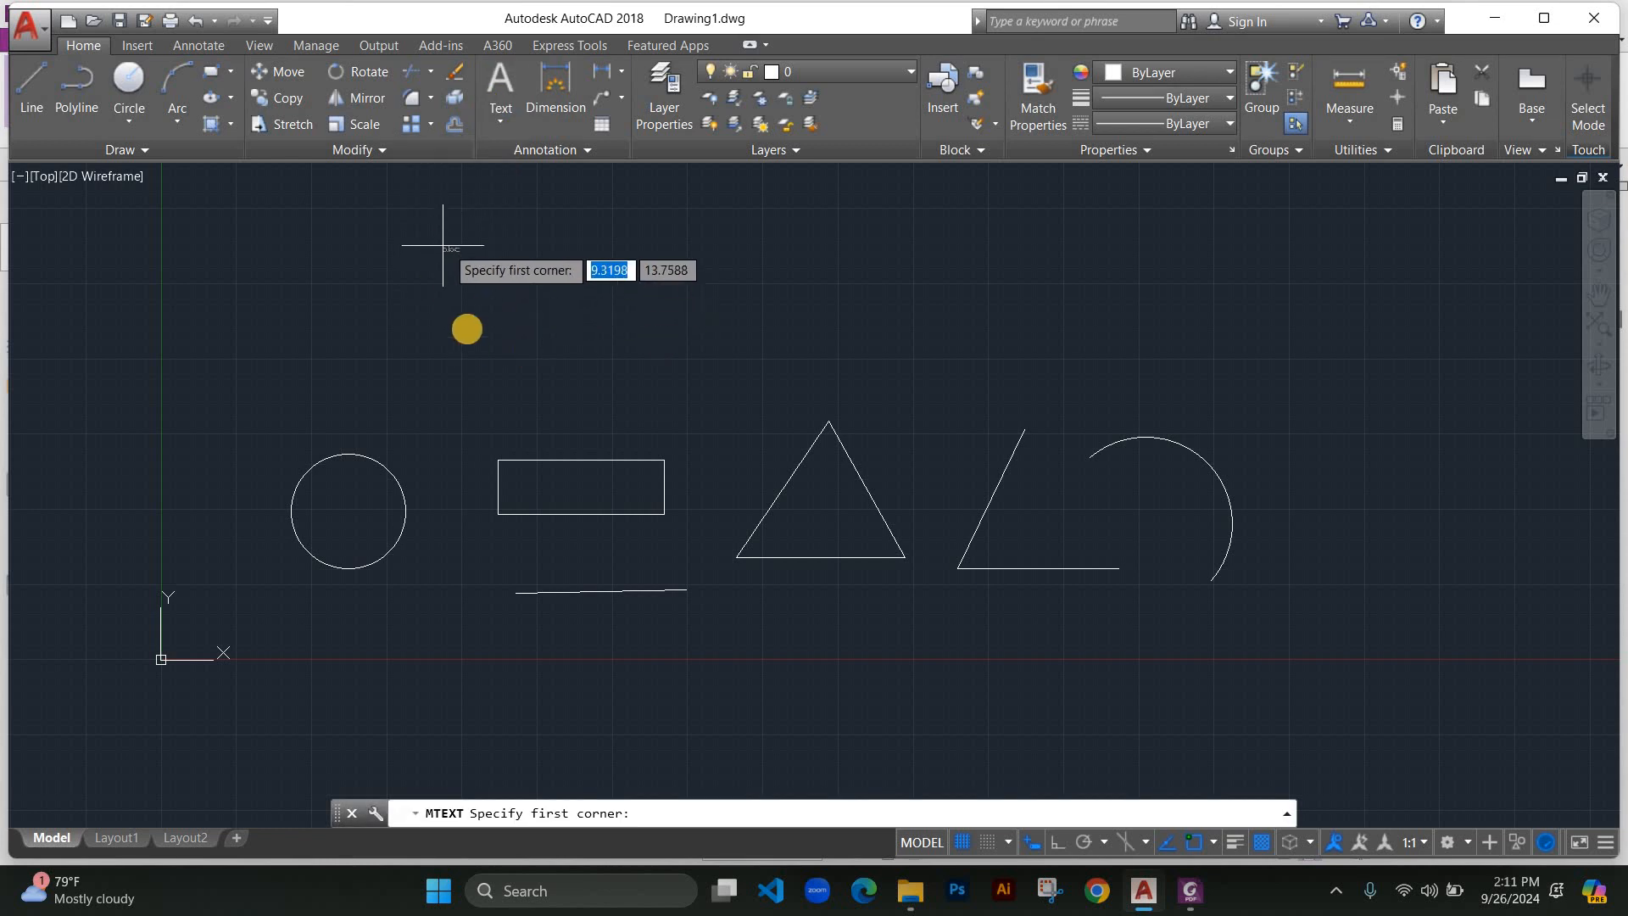
{"action": "left_click", "coordinate": [474, 289]}
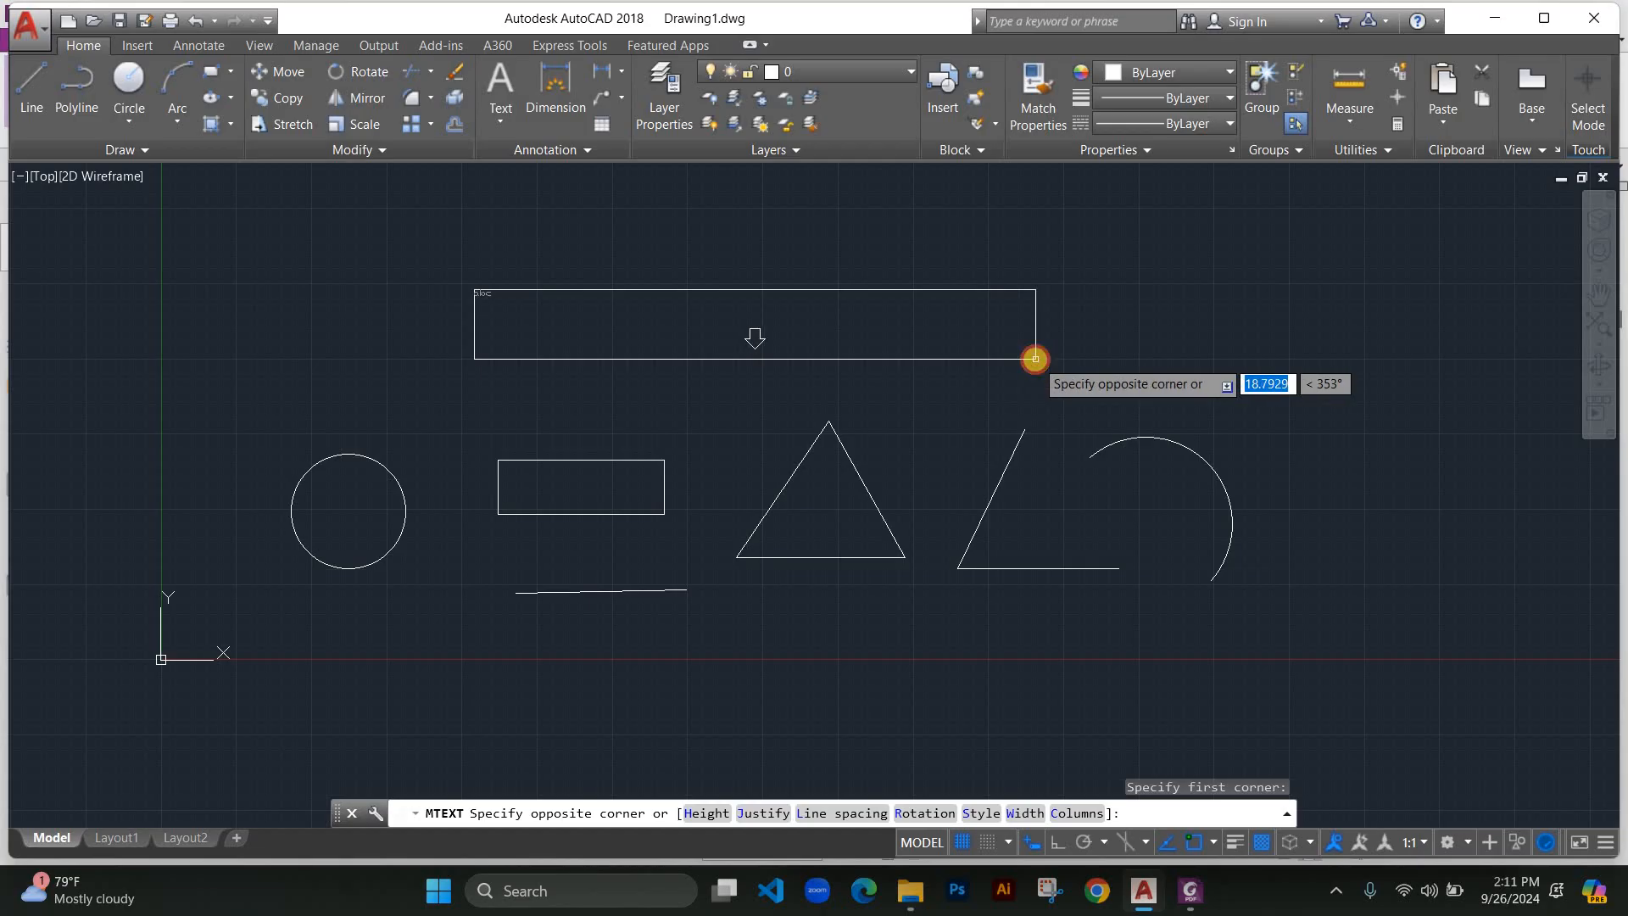
{"action": "left_click", "coordinate": [1038, 359]}
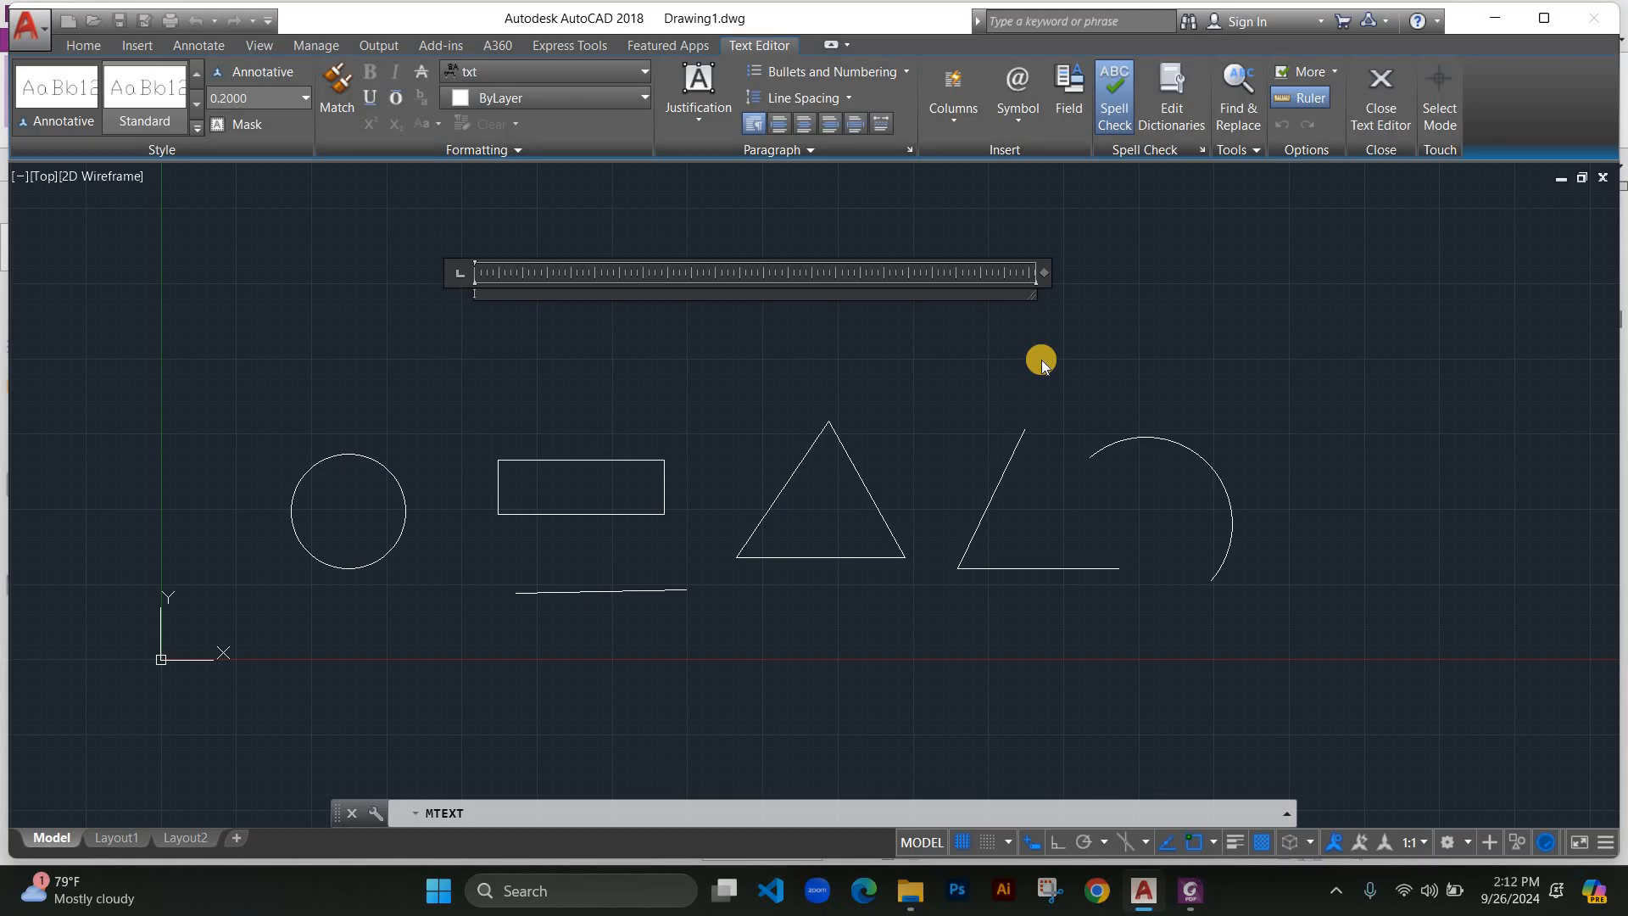
{"action": "type", "text": "DIFFERENT SHAPES BEING DIMENSIONED"}
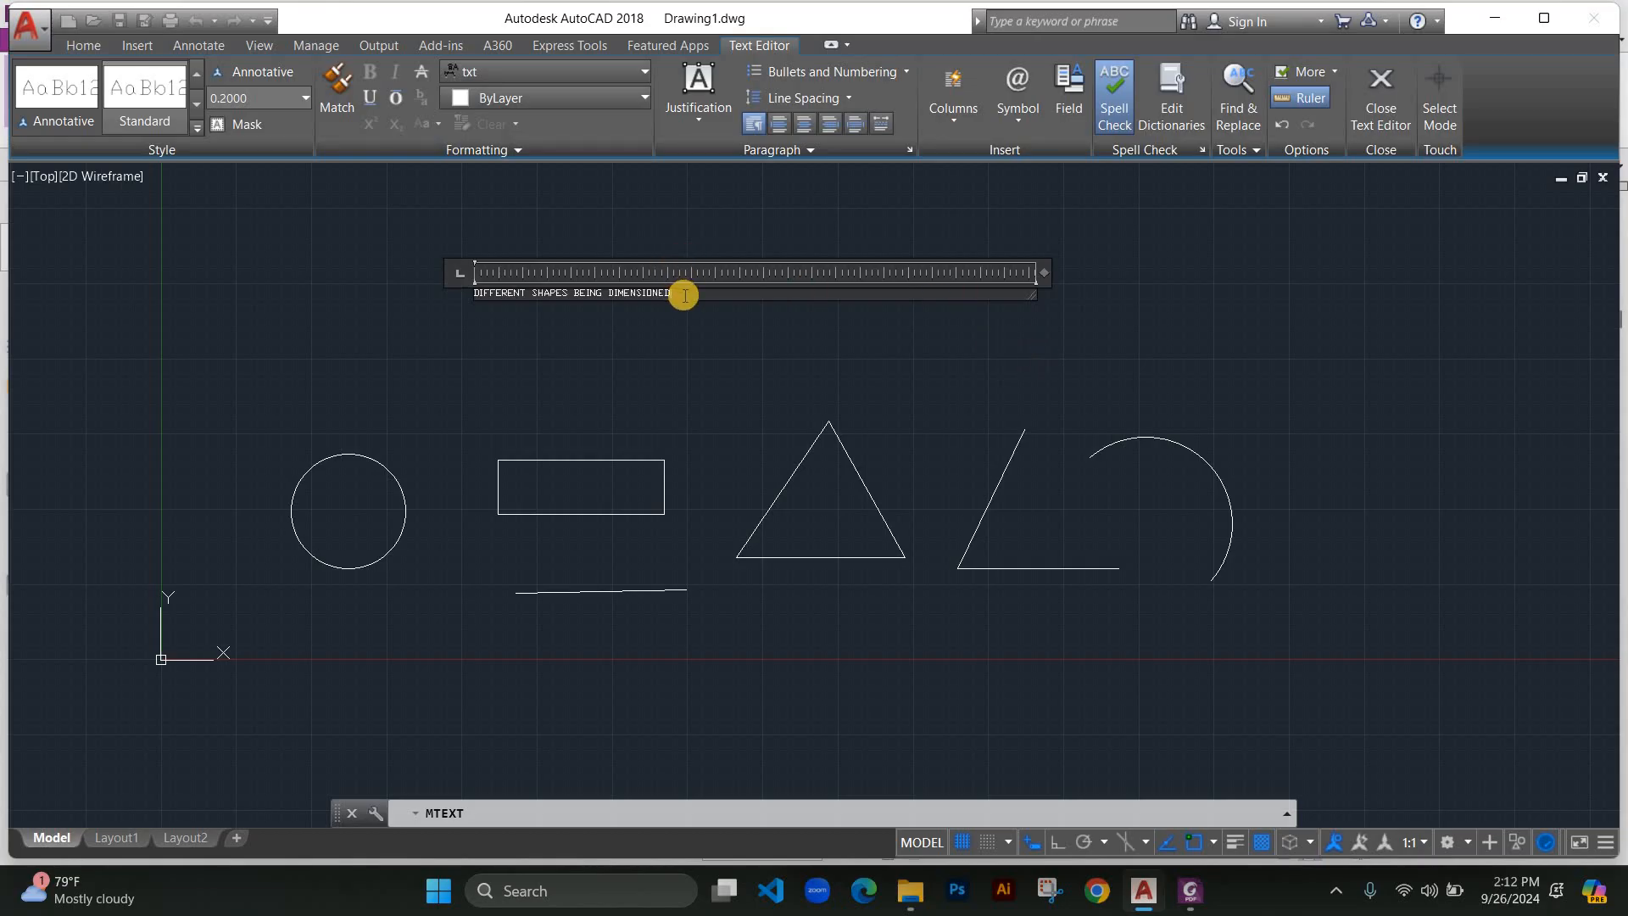
Set the text height of the whole title to 1.
{"action": "left_click_drag", "start_coordinate": [685, 295], "coordinate": [433, 285]}
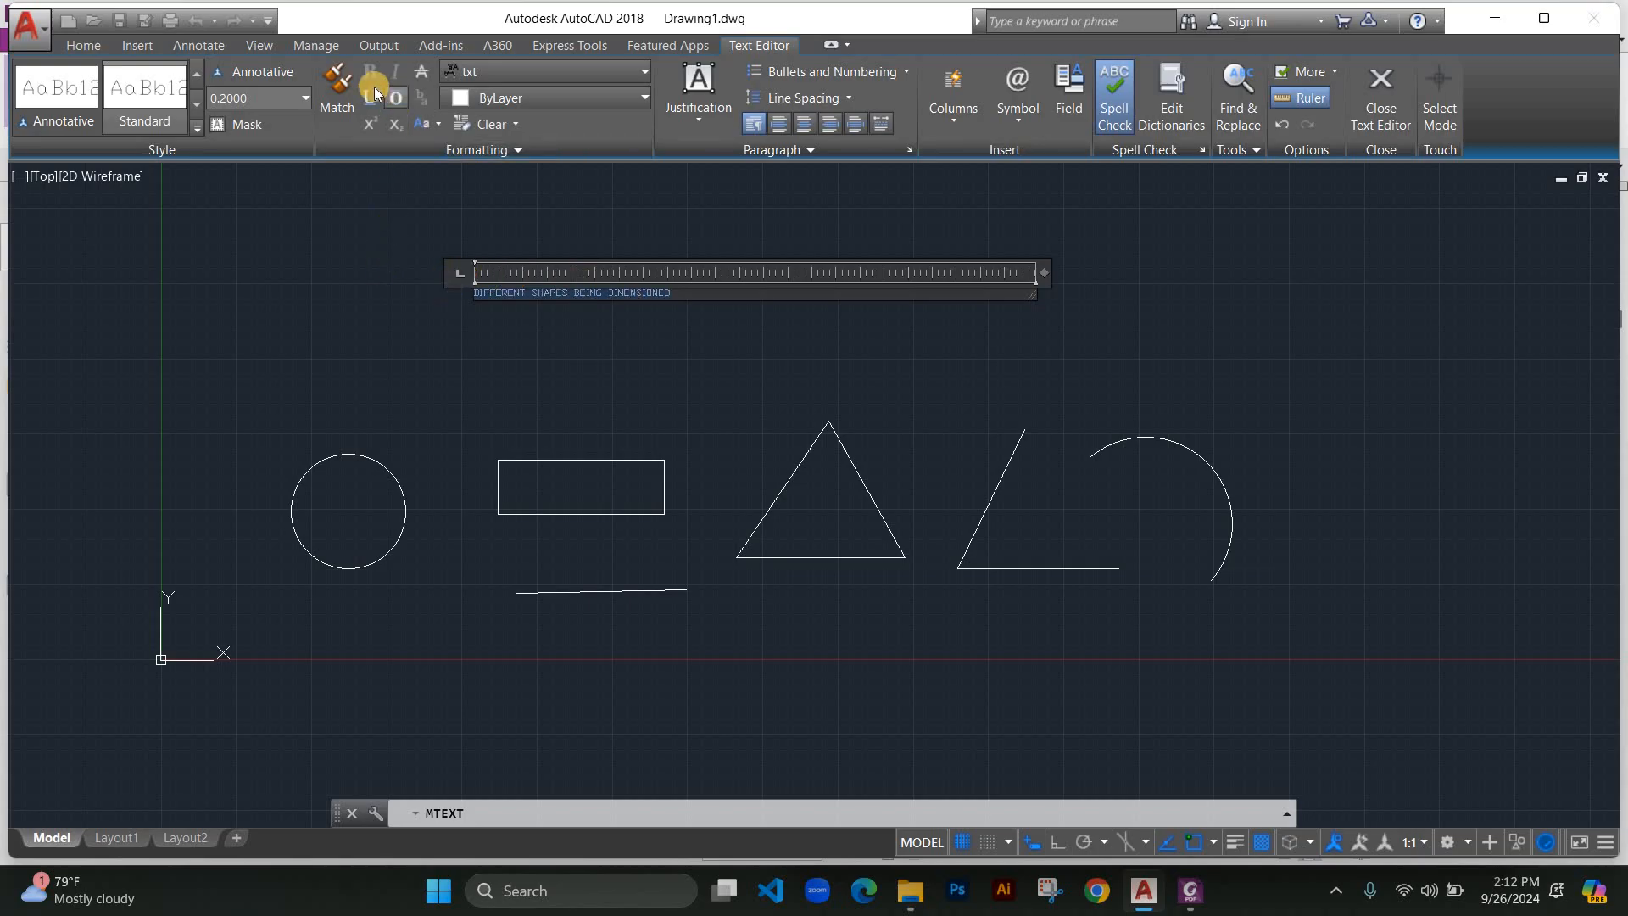
{"action": "left_click", "coordinate": [251, 99]}
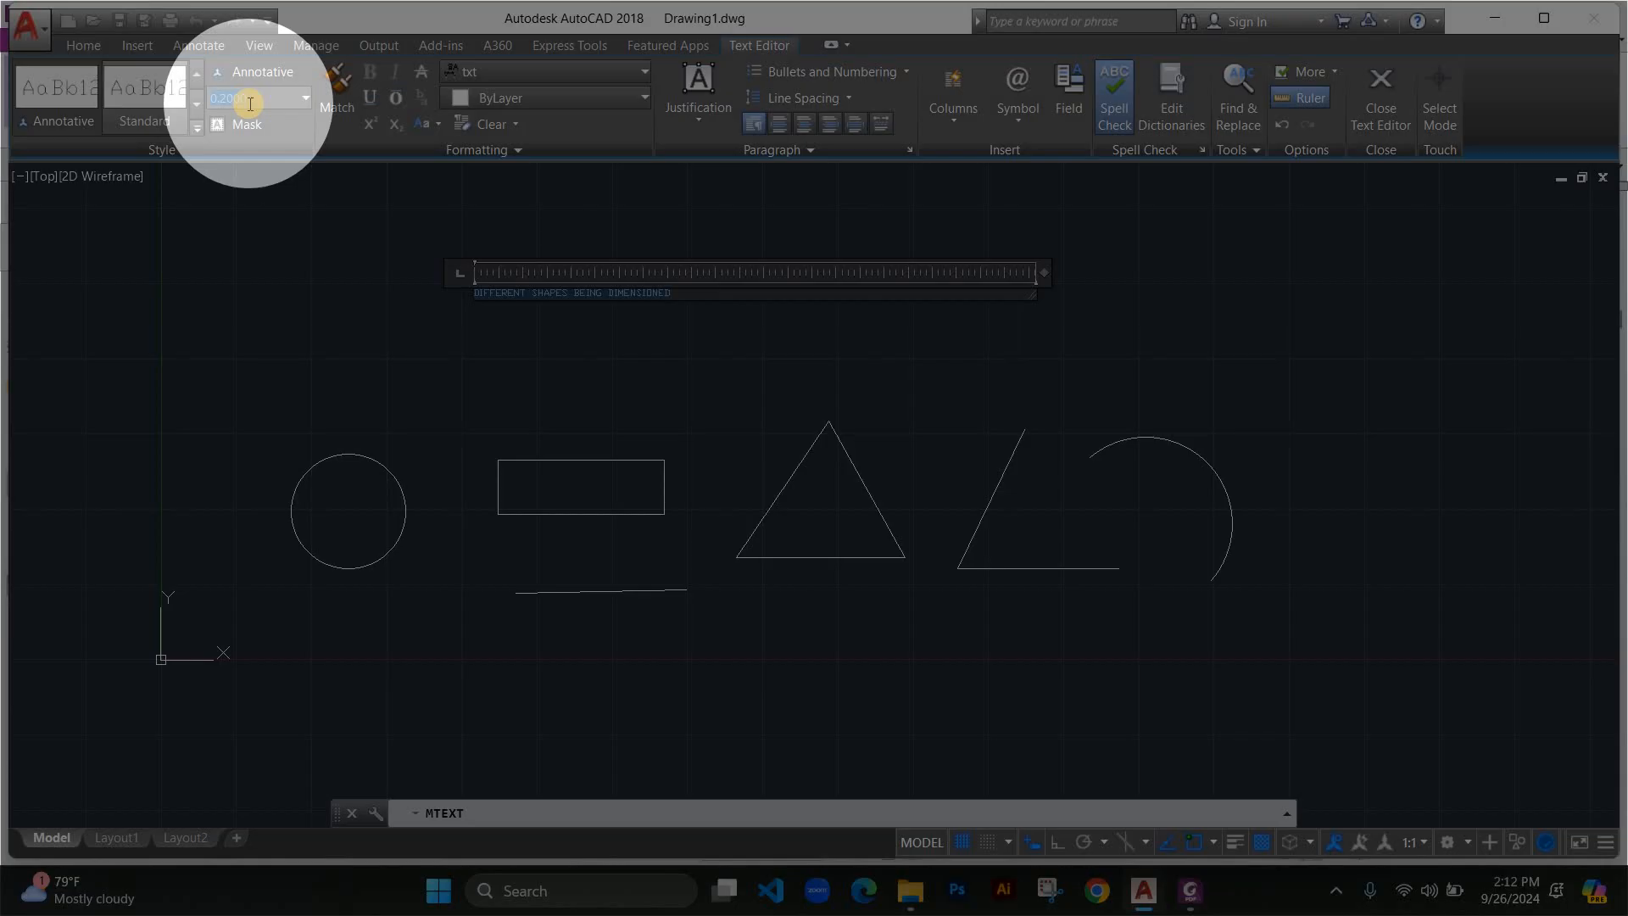
{"action": "type", "text": "1"}
{"action": "key", "text": "Return"}
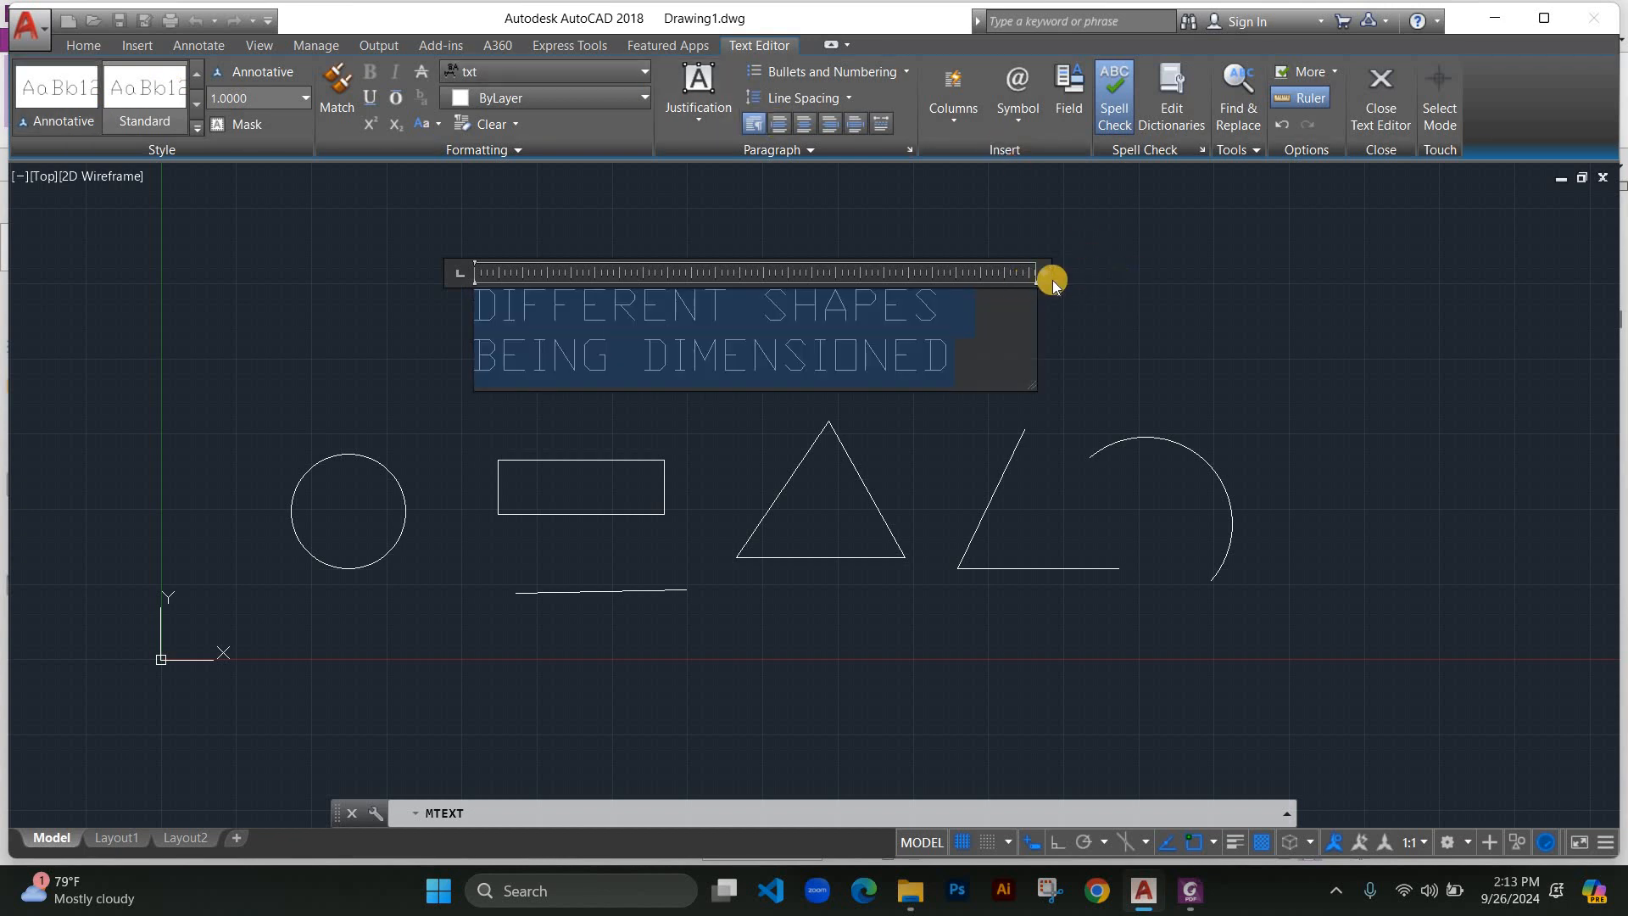
Narrow the title's text frame so each word wraps onto its own line, and finish editing the text.
{"action": "left_click_drag", "start_coordinate": [1040, 273], "coordinate": [669, 247]}
{"action": "left_click", "coordinate": [669, 247]}
{"action": "left_click", "coordinate": [619, 306]}
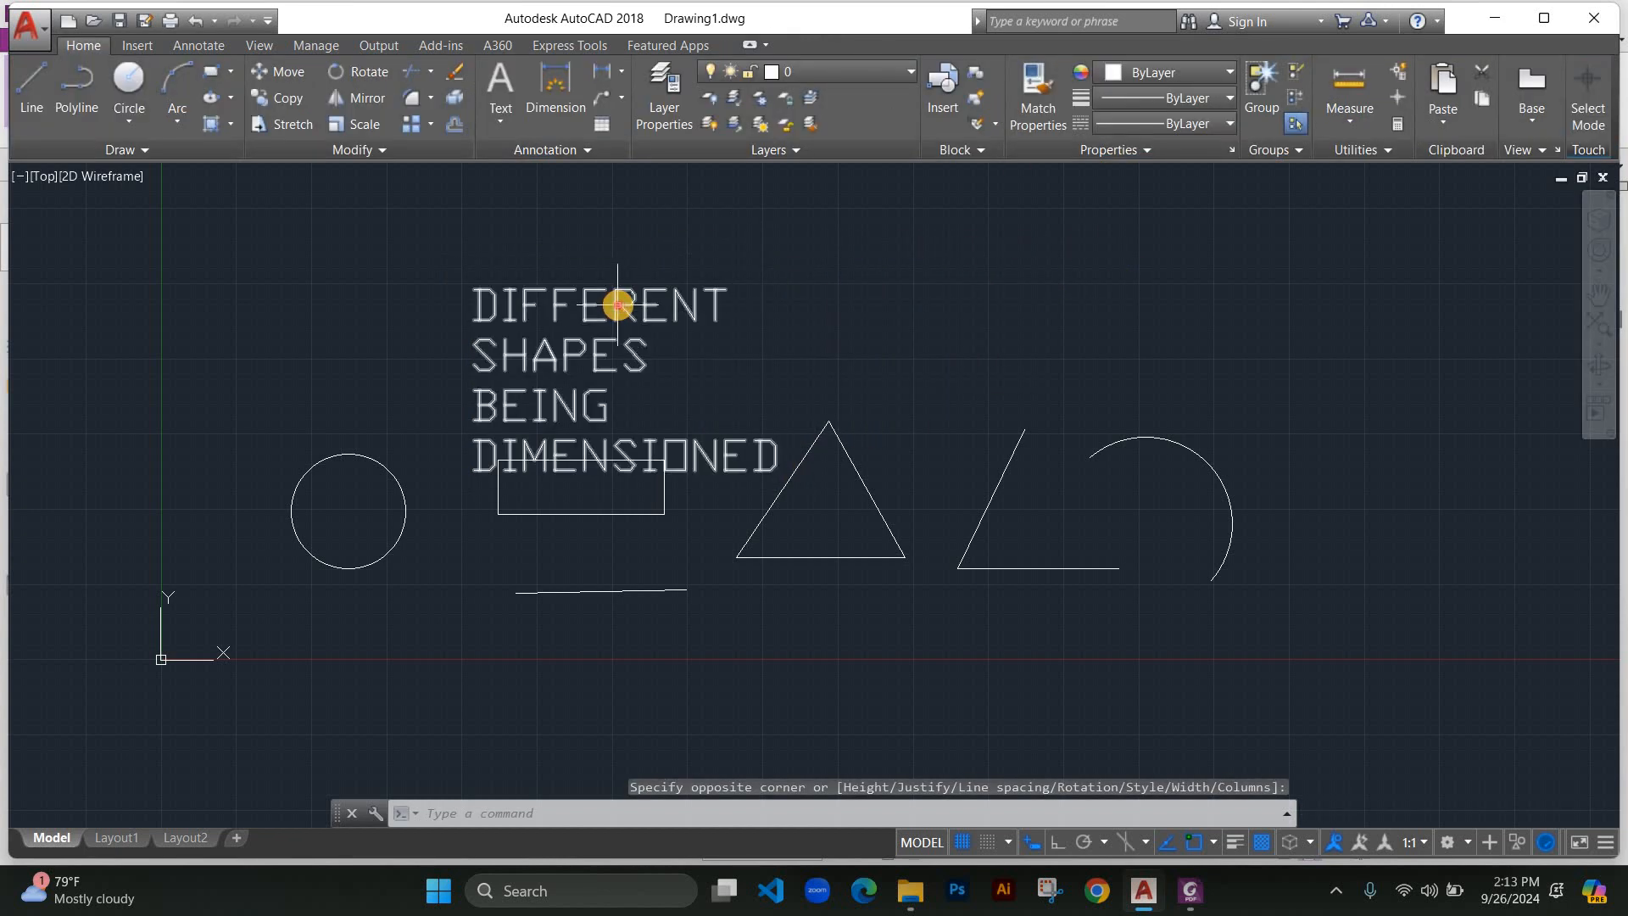
Reopen the title for editing and widen its frame so the text wraps onto two lines.
{"action": "double_click", "coordinate": [725, 301]}
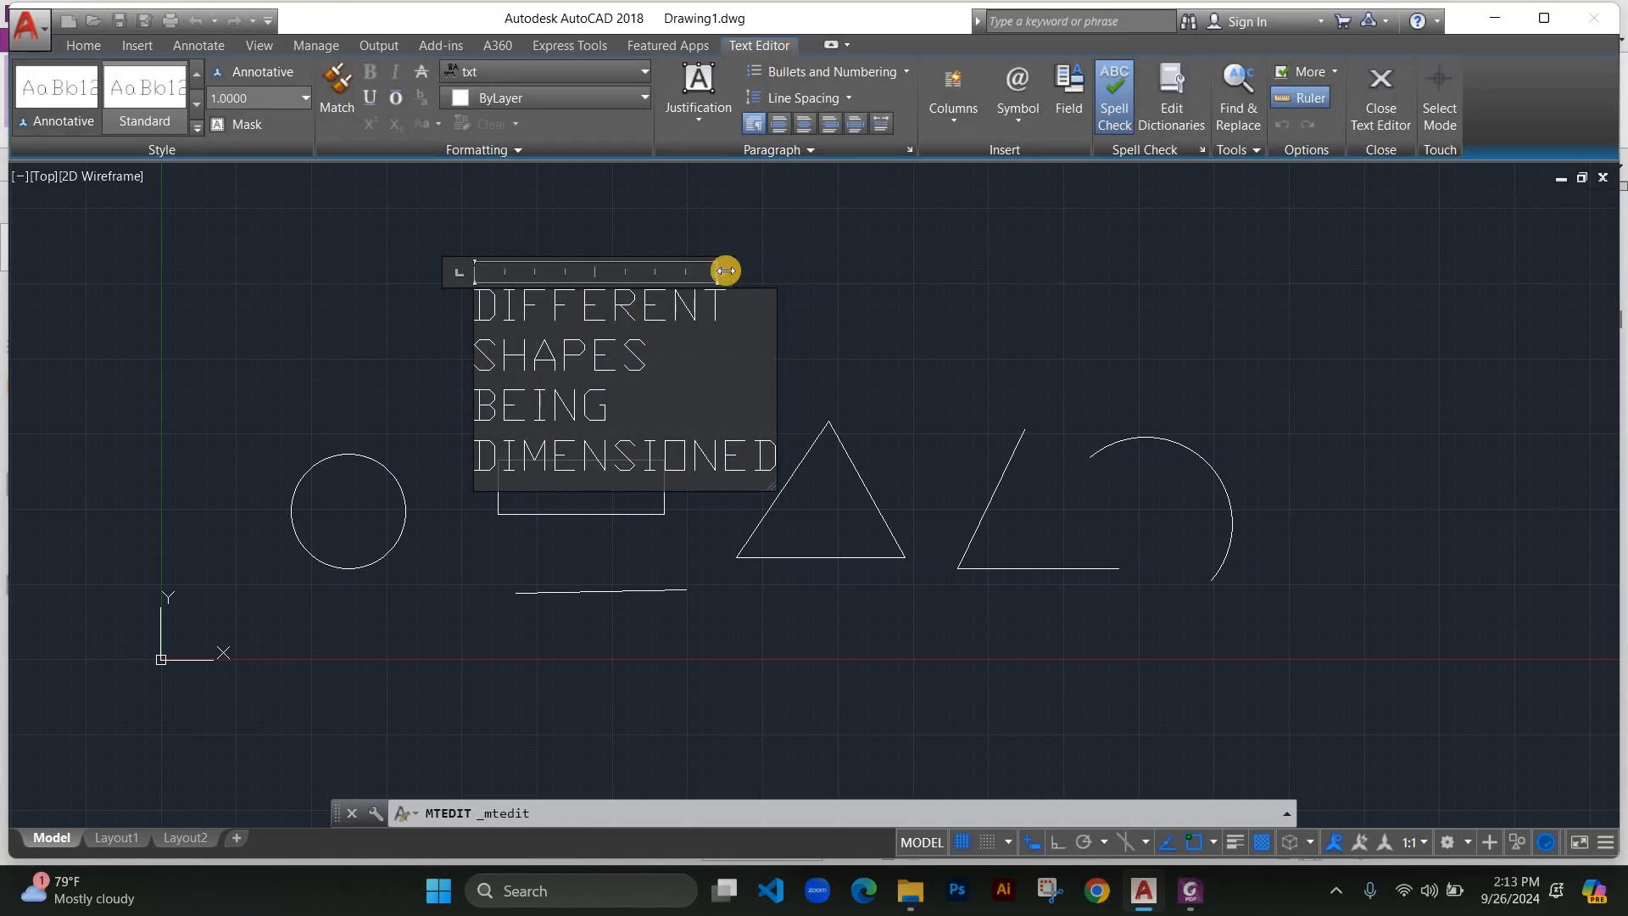
{"action": "left_click_drag", "start_coordinate": [728, 272], "coordinate": [1136, 261]}
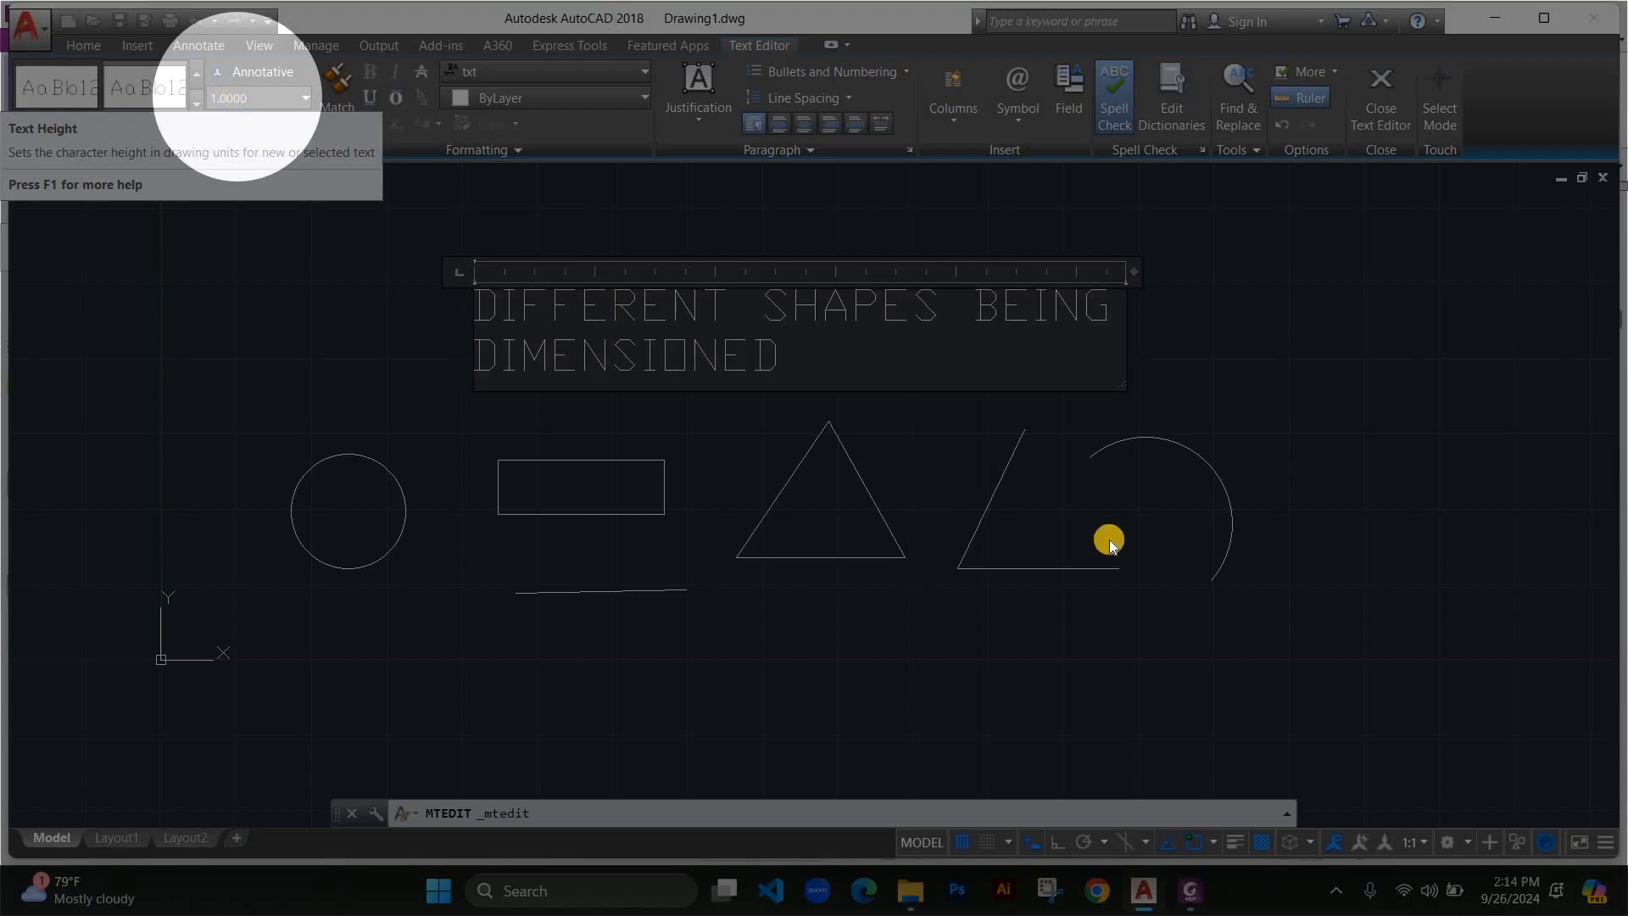
Reopen the title for editing, underline all of its text and set the font to Arial.
{"action": "left_click", "coordinate": [1177, 383]}
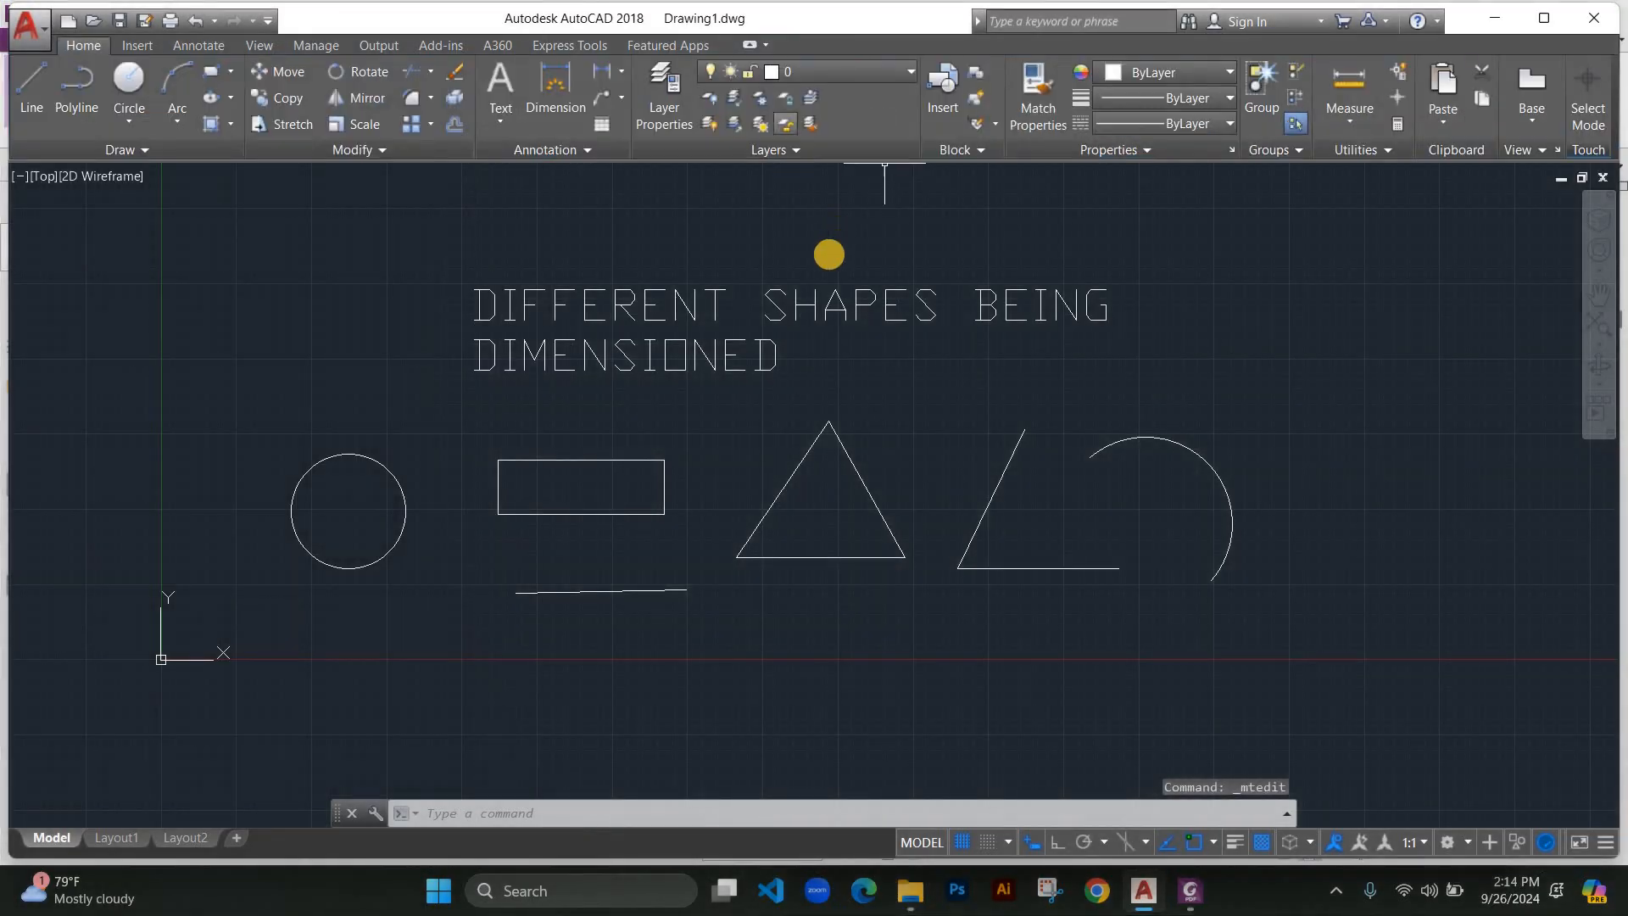
{"action": "left_click", "coordinate": [792, 308]}
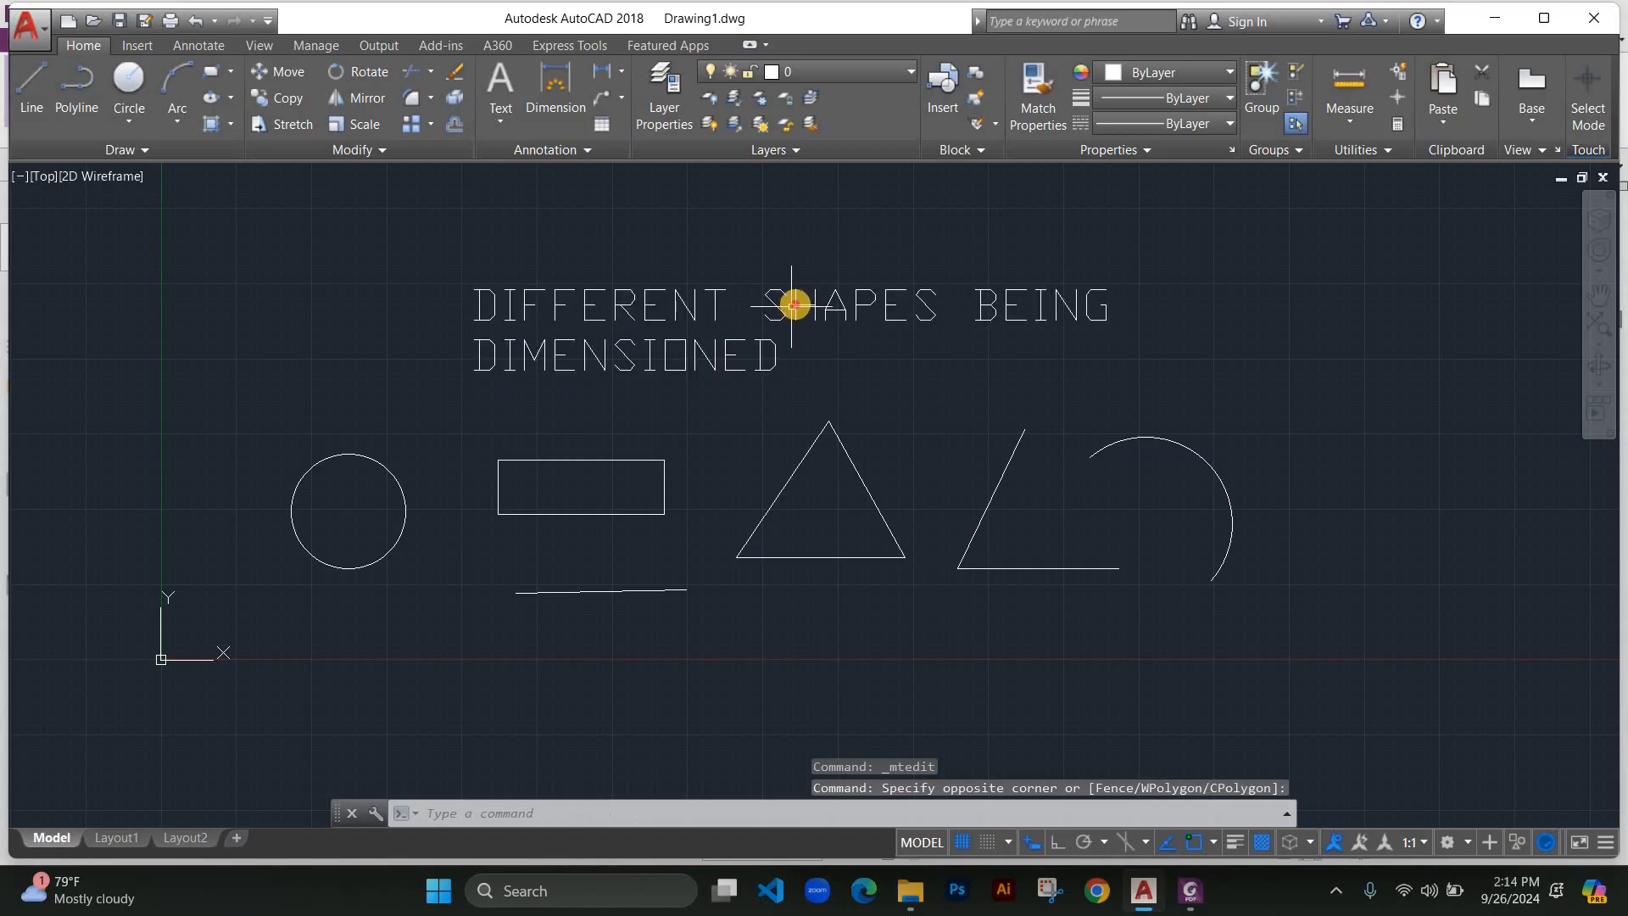
{"action": "left_click", "coordinate": [794, 307]}
{"action": "double_click", "coordinate": [795, 307]}
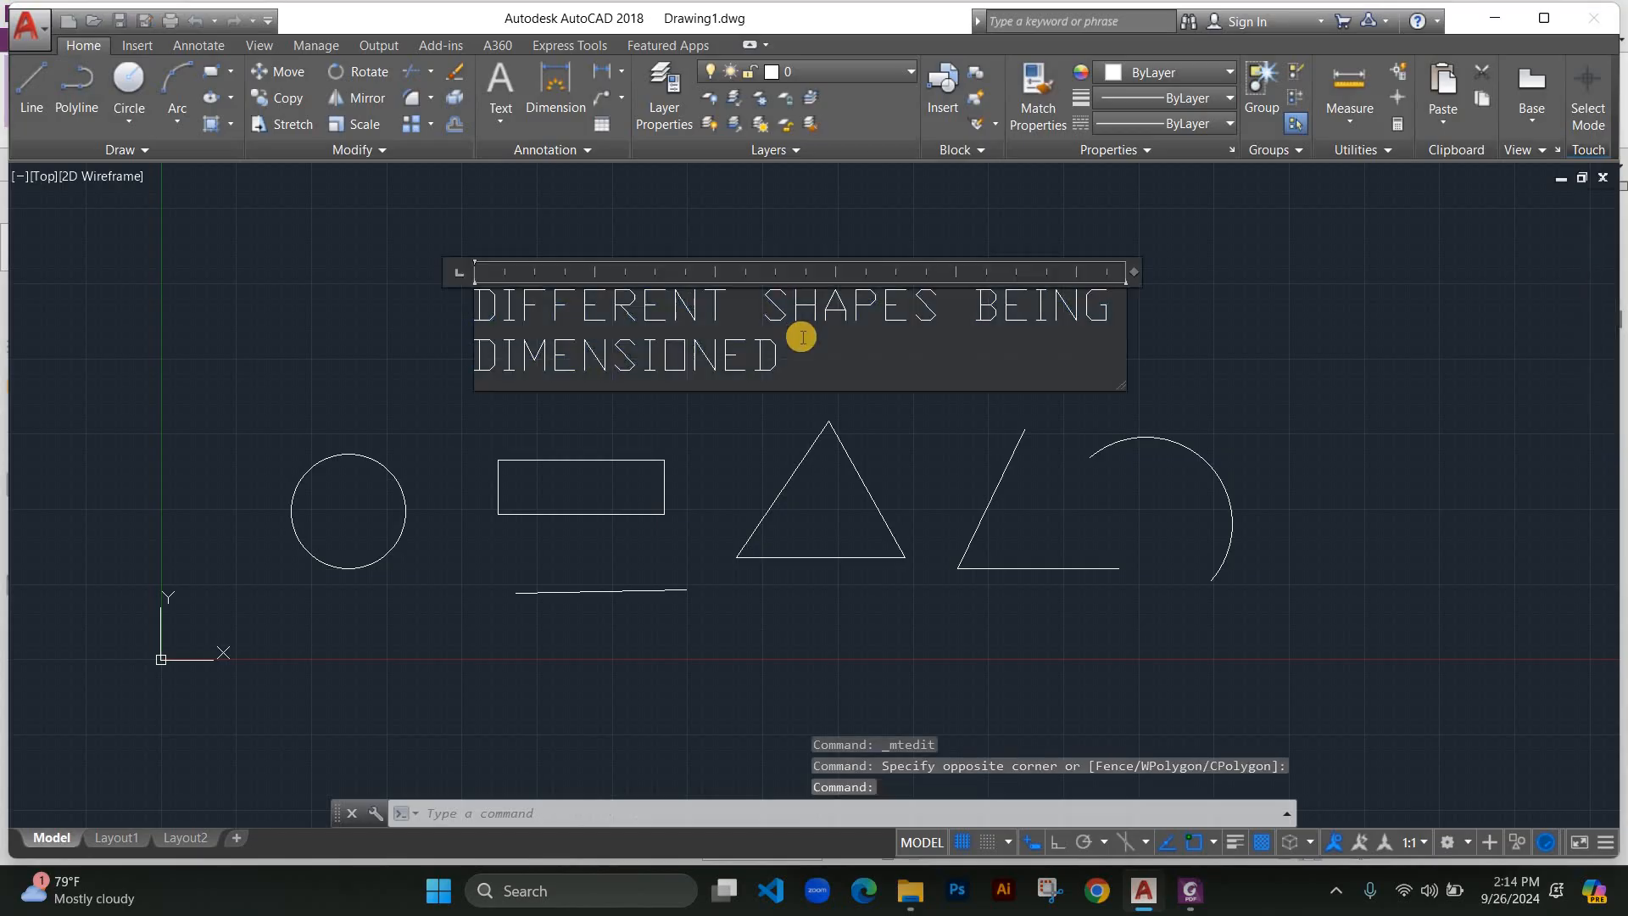
{"action": "key", "text": "ctrl+a"}
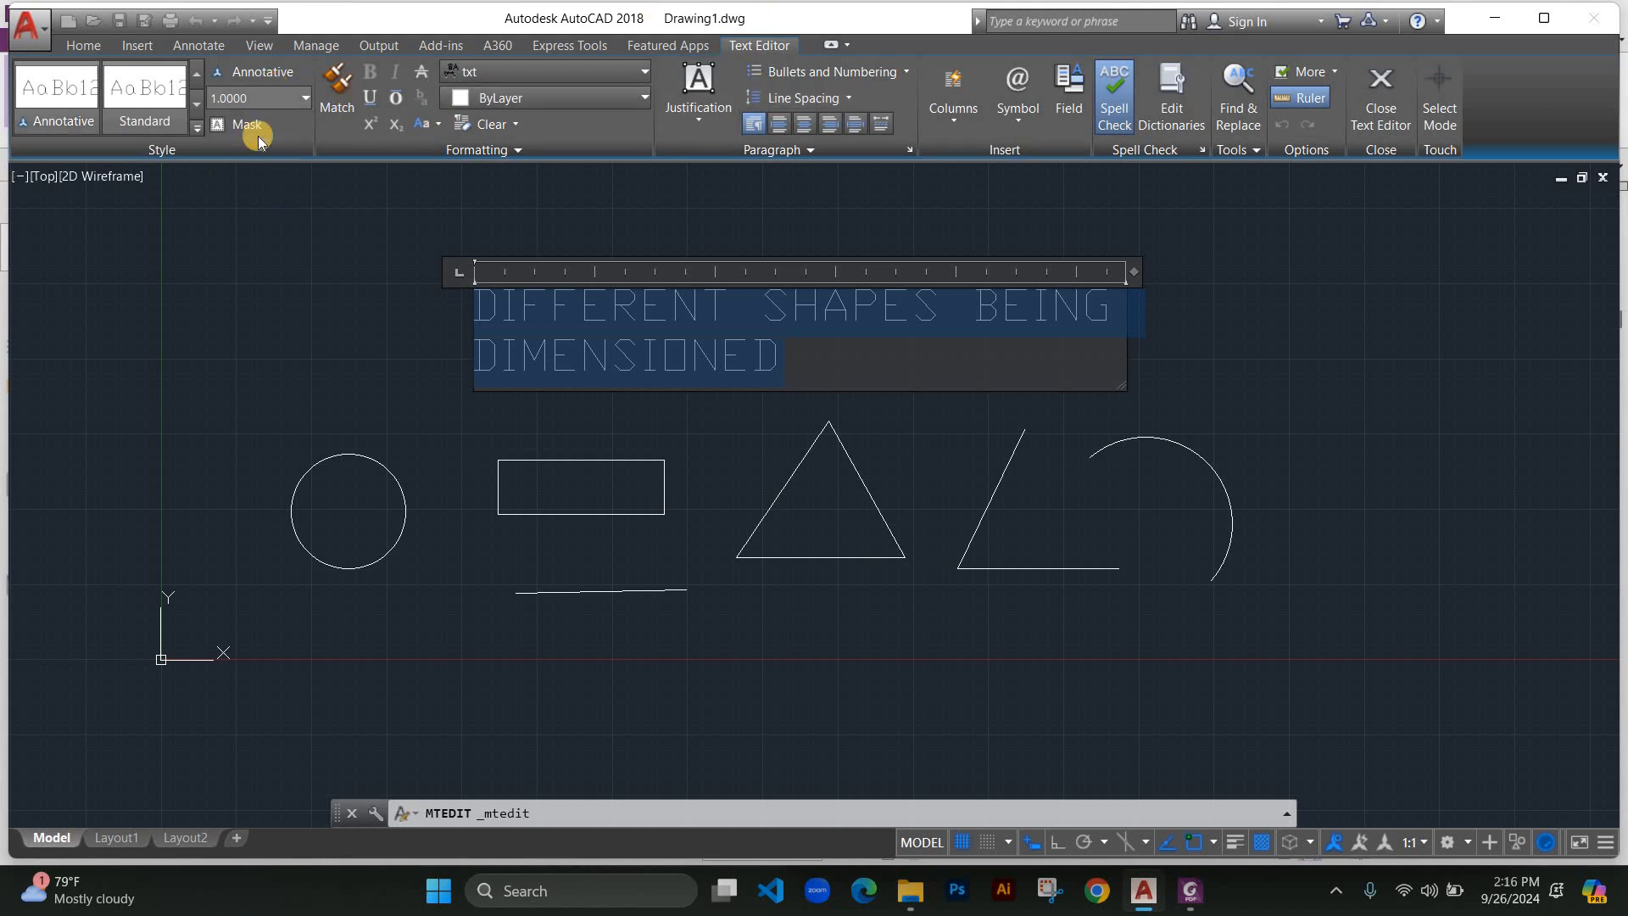
{"action": "left_click", "coordinate": [371, 107]}
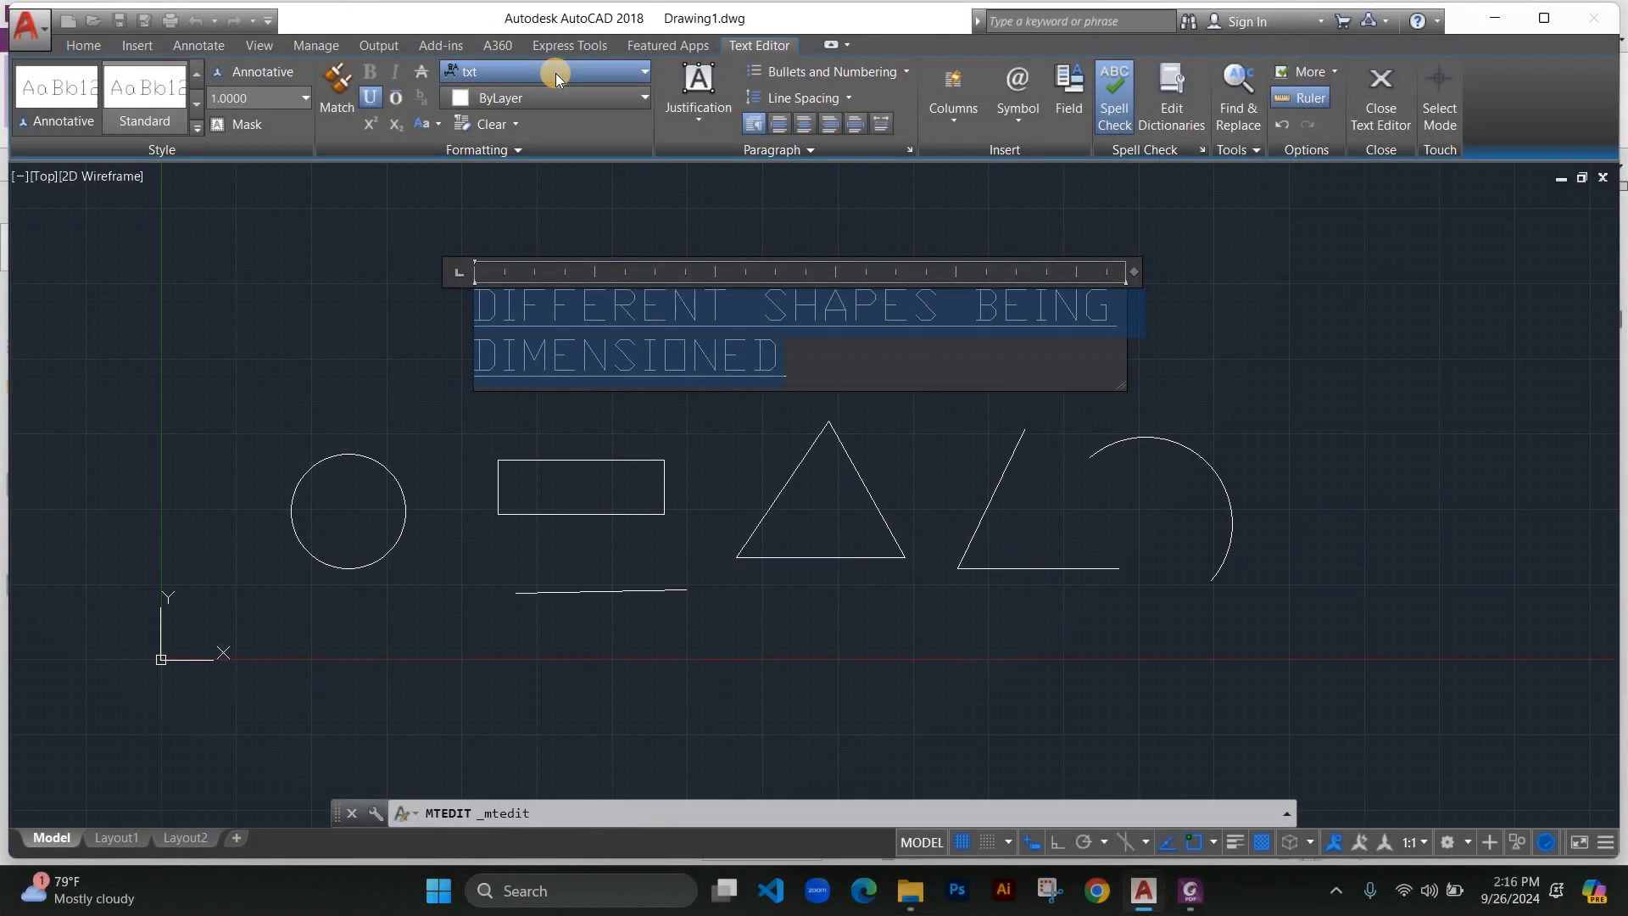
{"action": "left_click", "coordinate": [556, 73]}
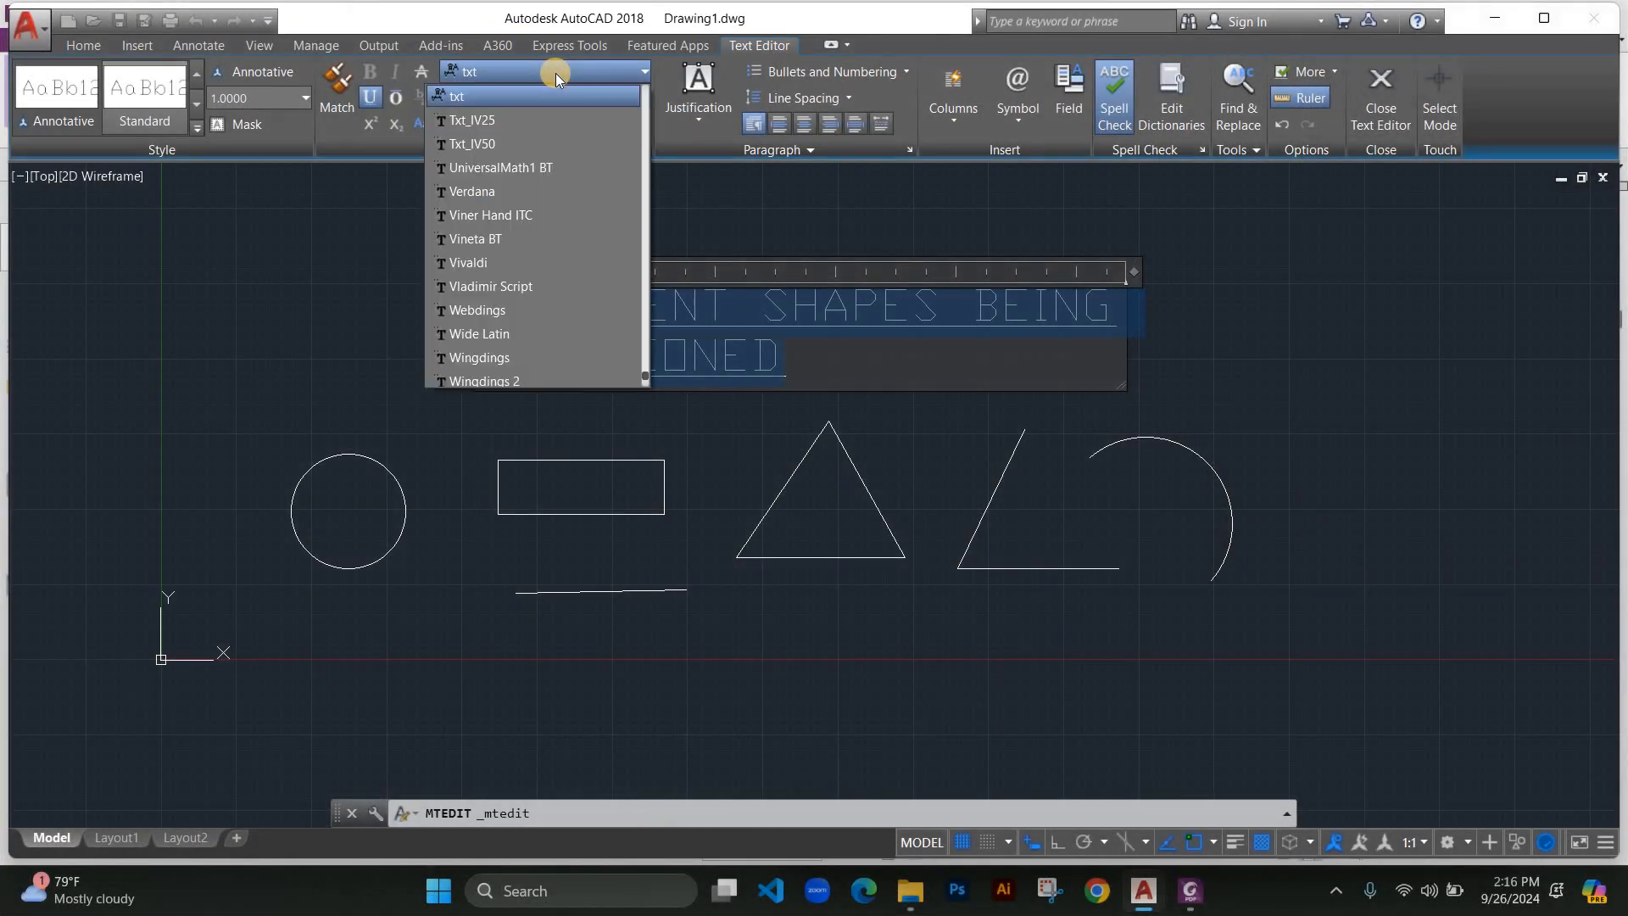
{"action": "type", "text": "ari"}
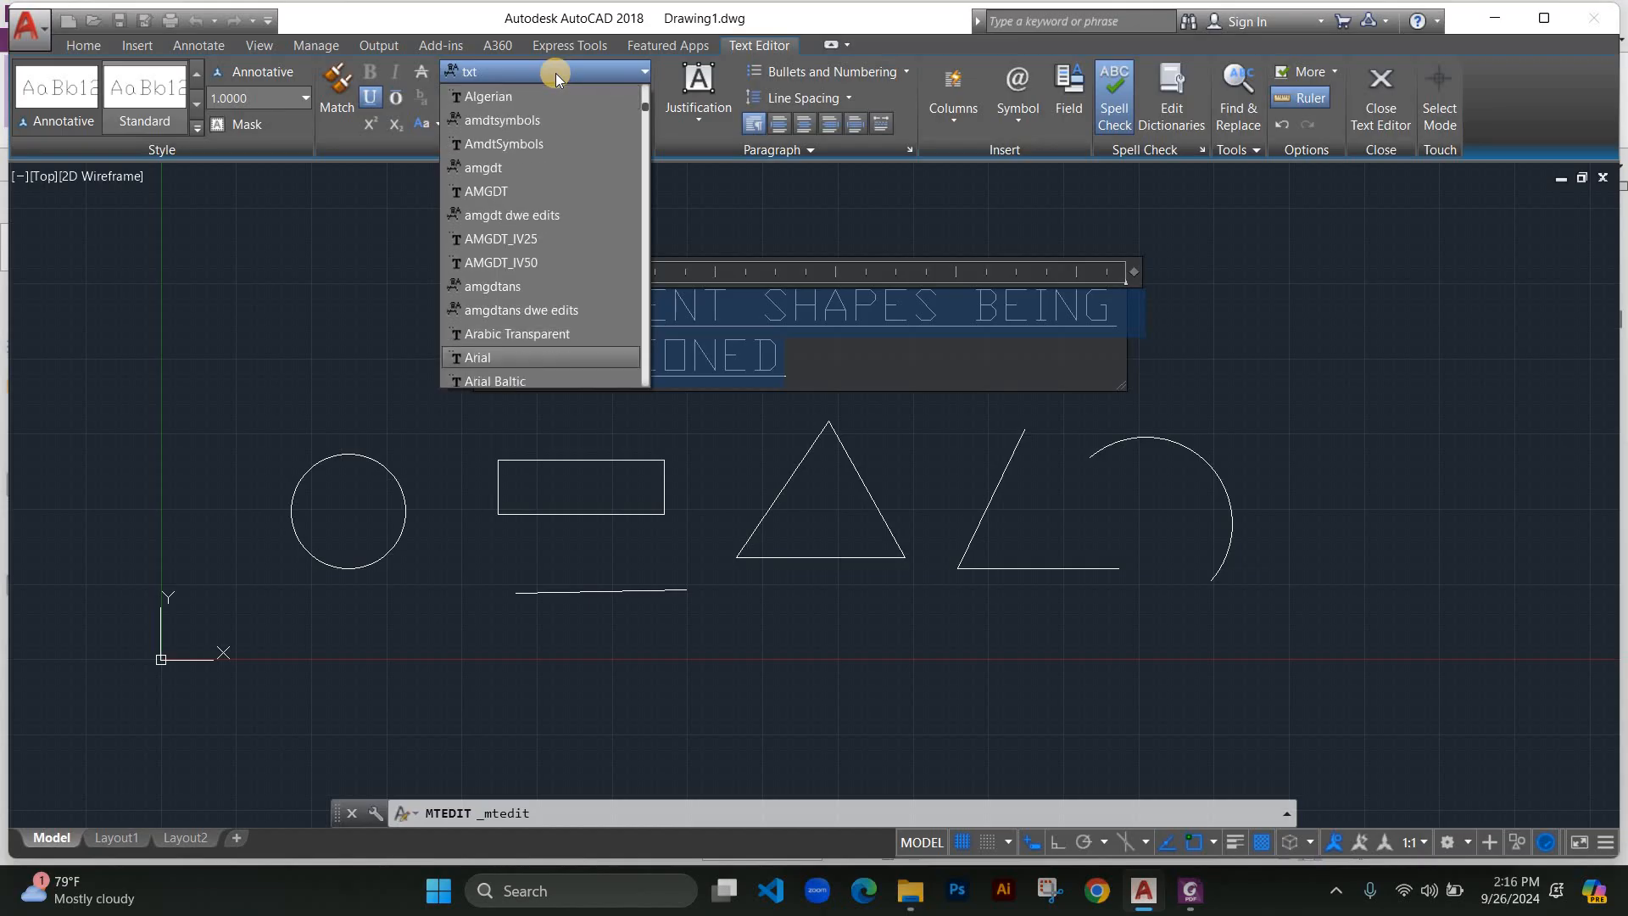
{"action": "key", "text": "Return"}
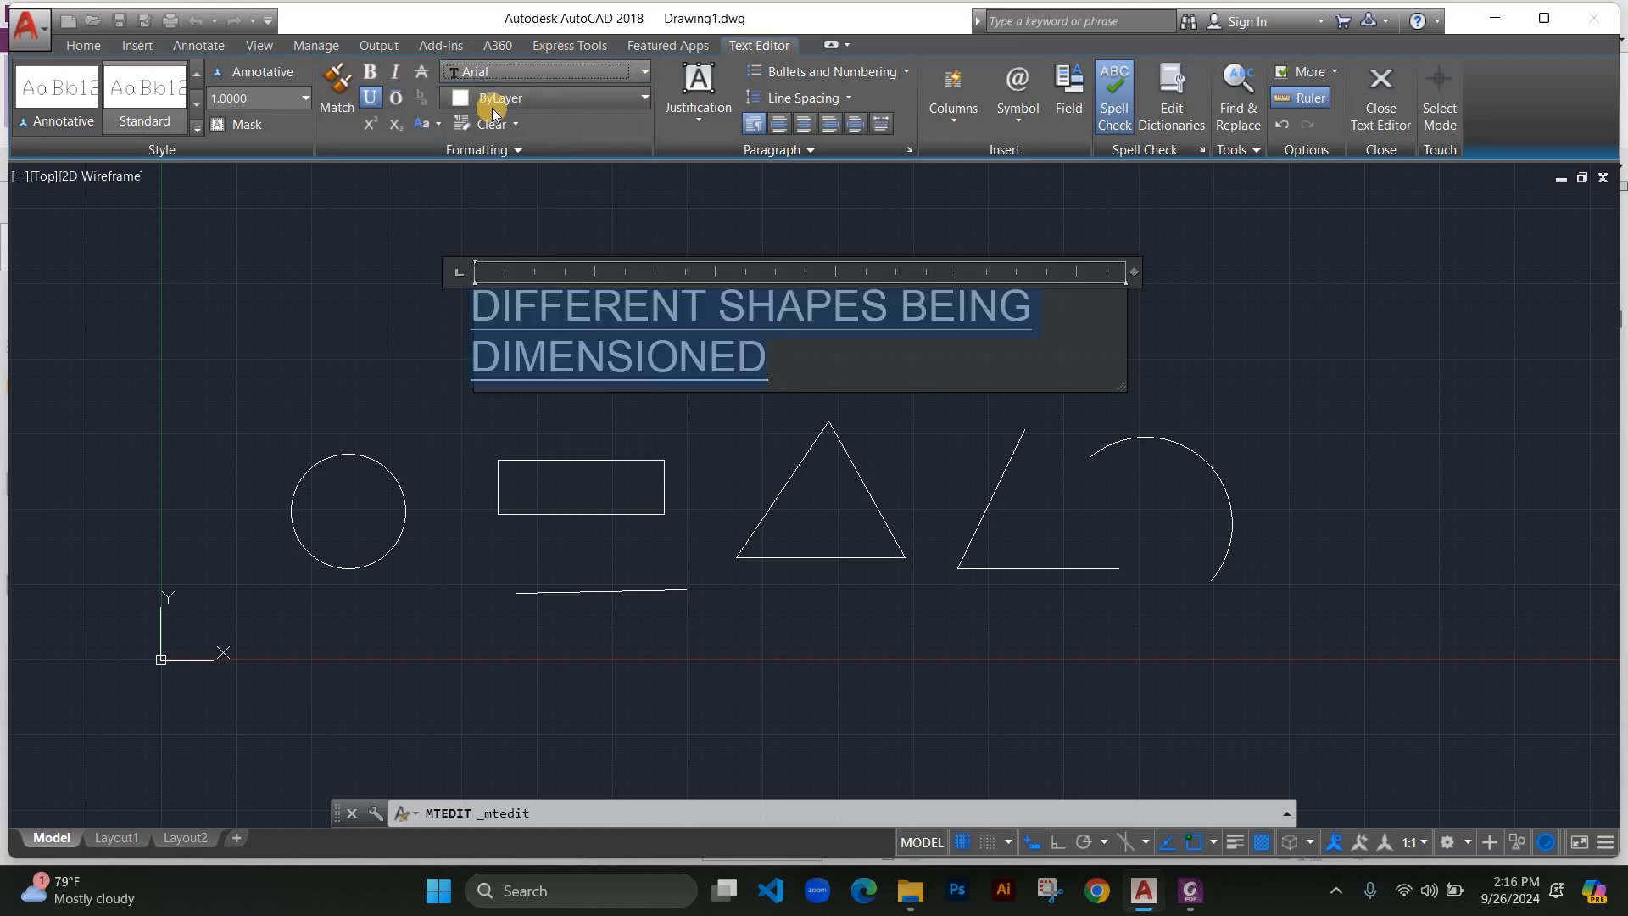
Make the whole title bold and italic, toggling its underline off and back on.
{"action": "left_click", "coordinate": [370, 73]}
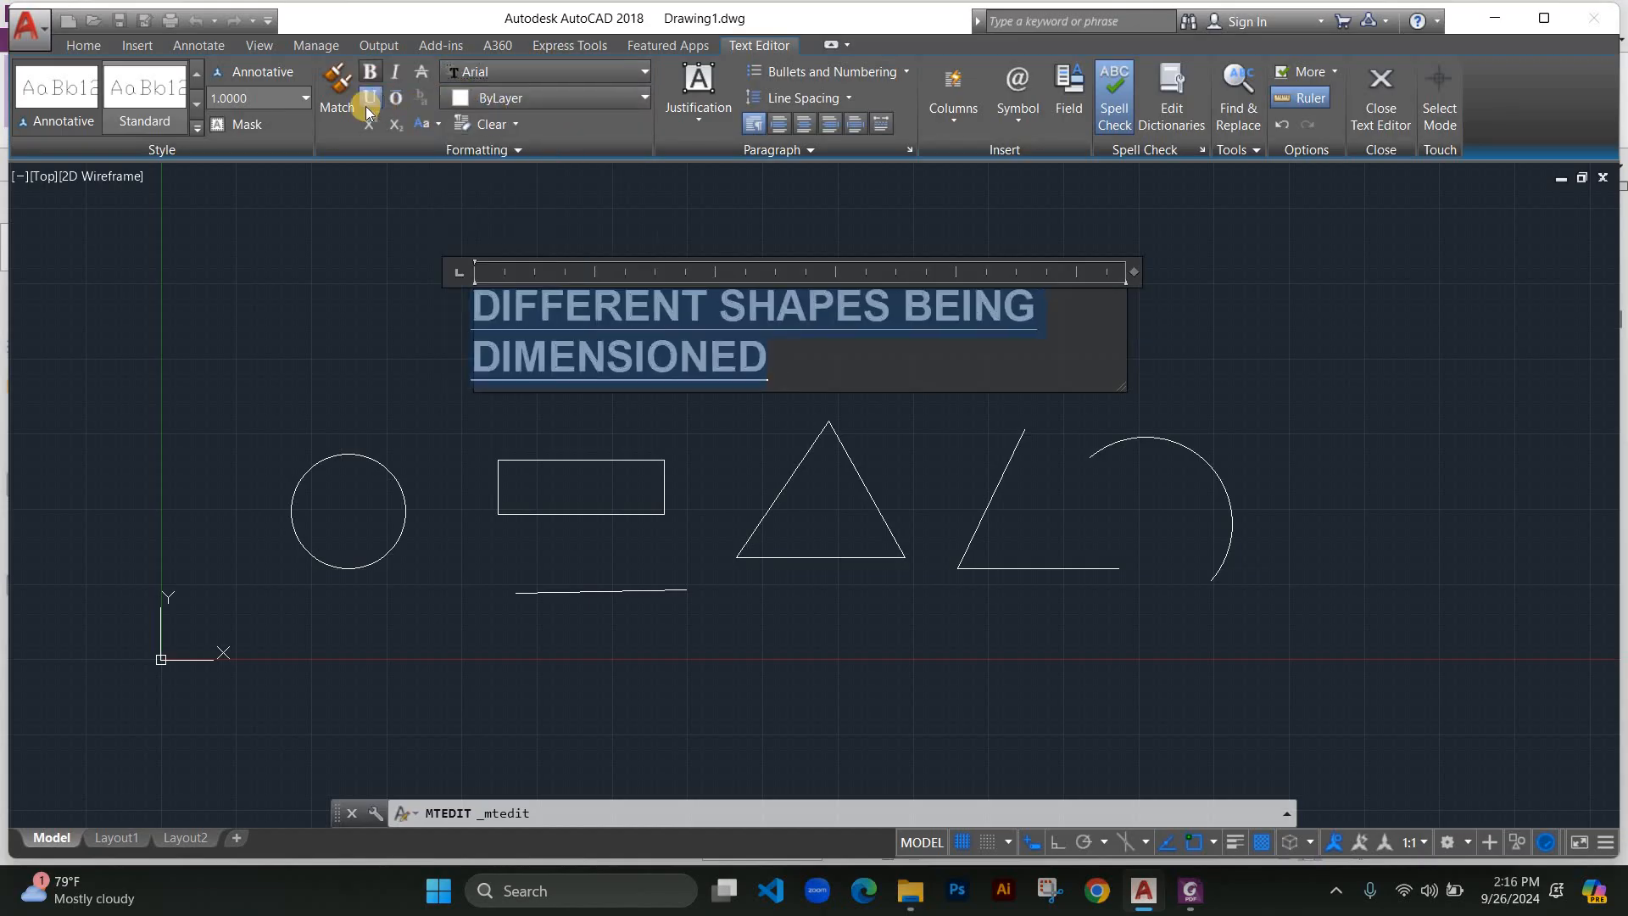
{"action": "left_click", "coordinate": [373, 98]}
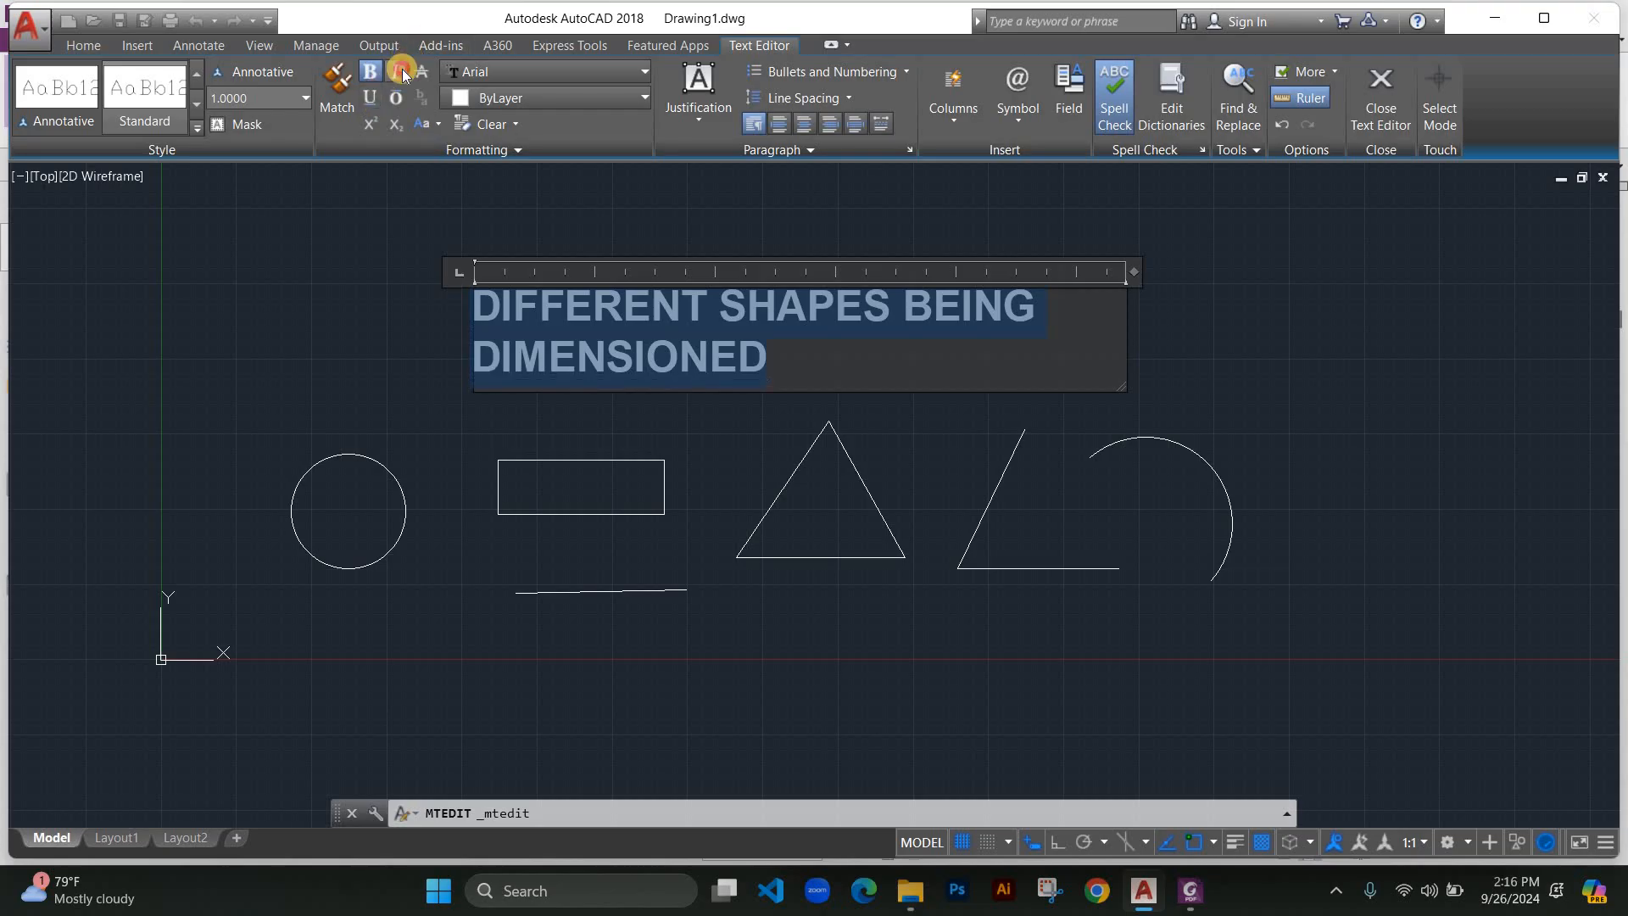
{"action": "left_click", "coordinate": [395, 72]}
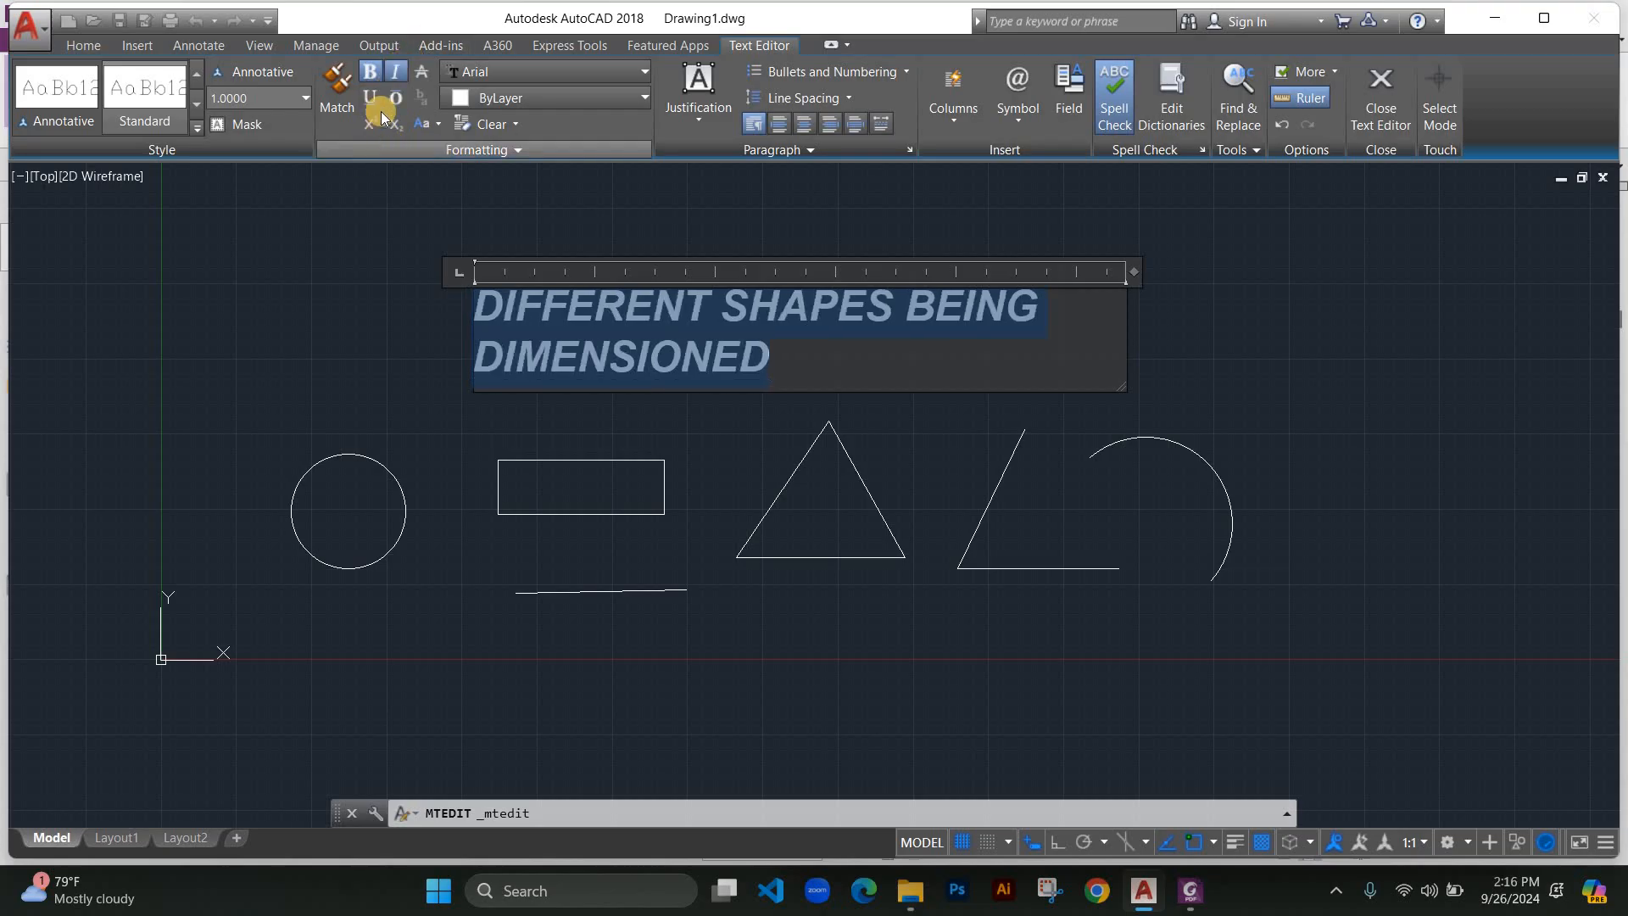
{"action": "key", "text": "ctrl+u"}
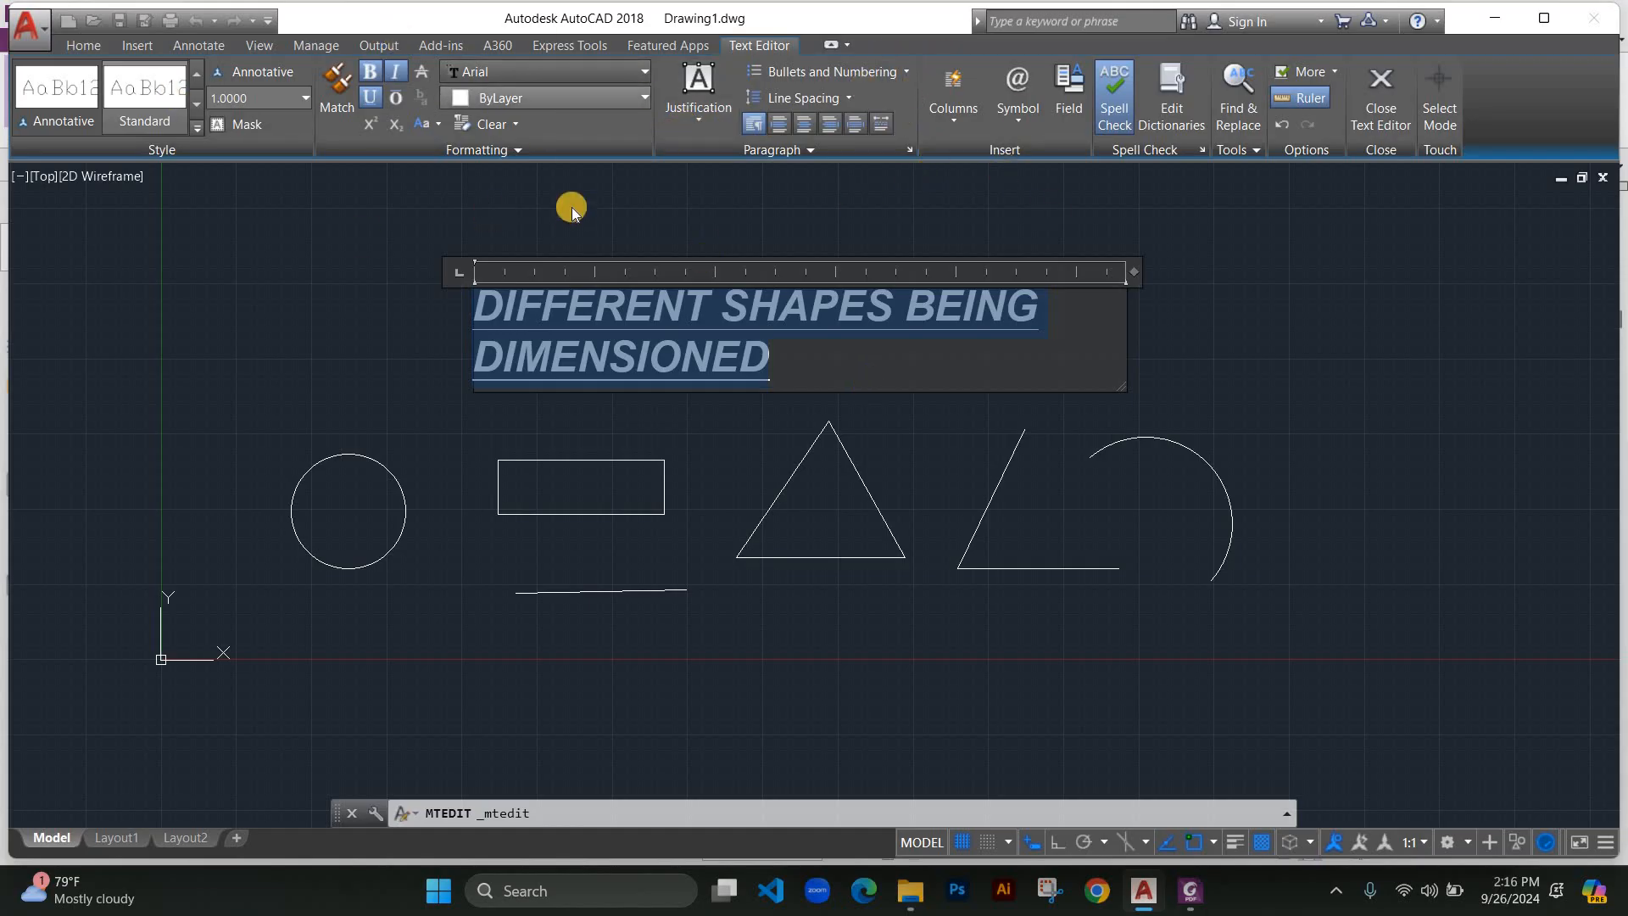
View the extra symbols in the Character Map, close it without inserting any, and finish editing the title.
{"action": "left_click", "coordinate": [1016, 127]}
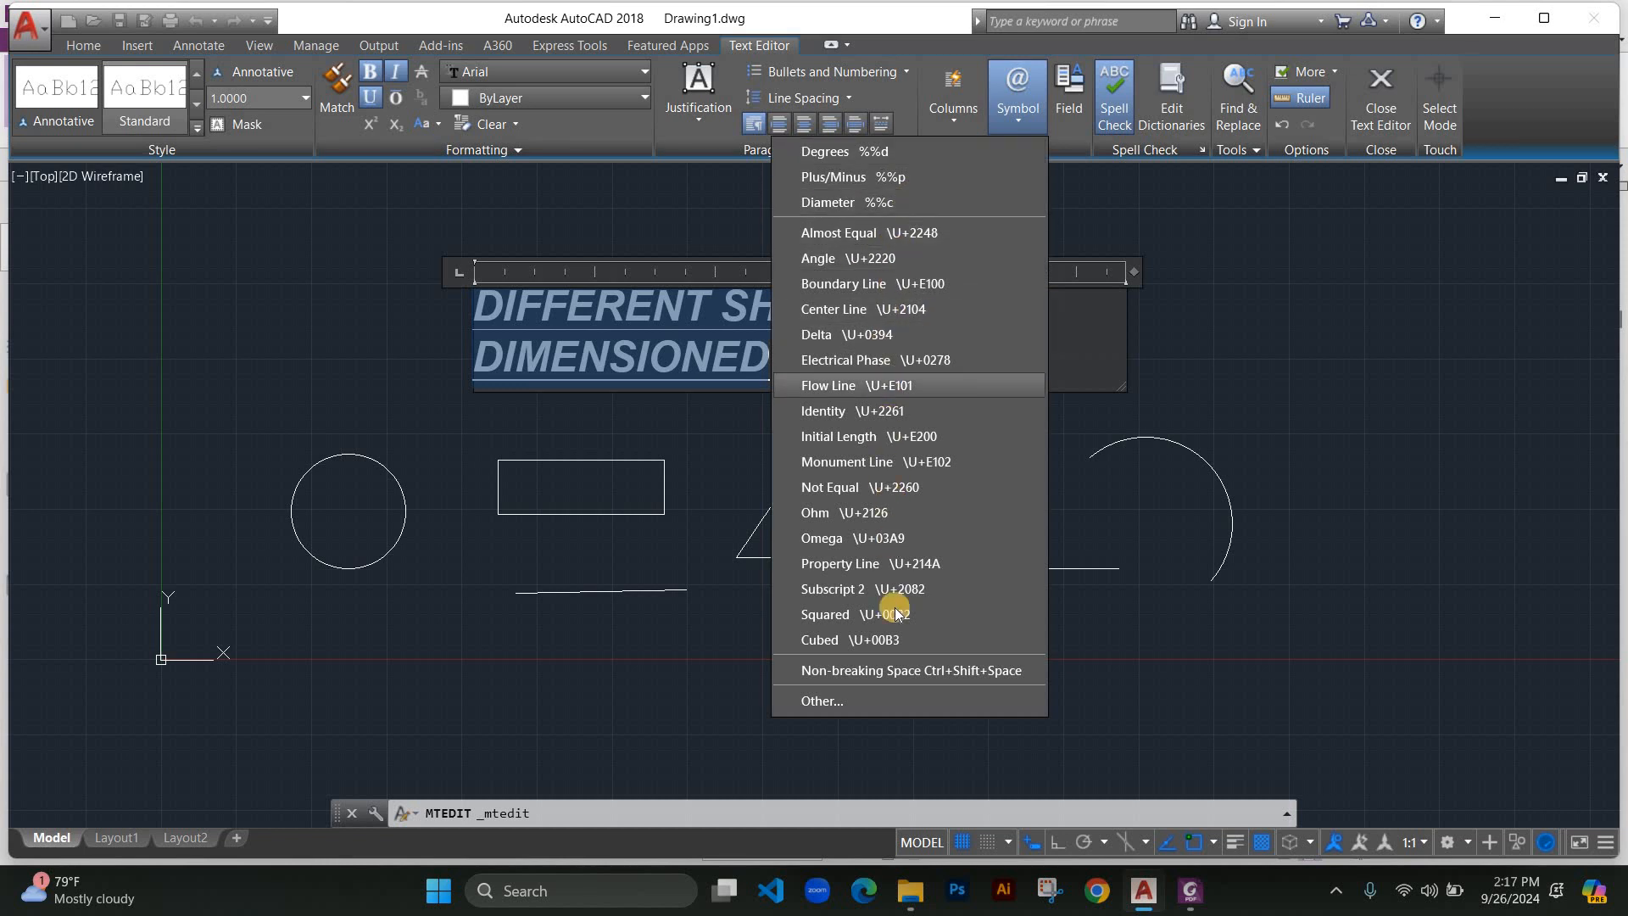
{"action": "left_click", "coordinate": [872, 697]}
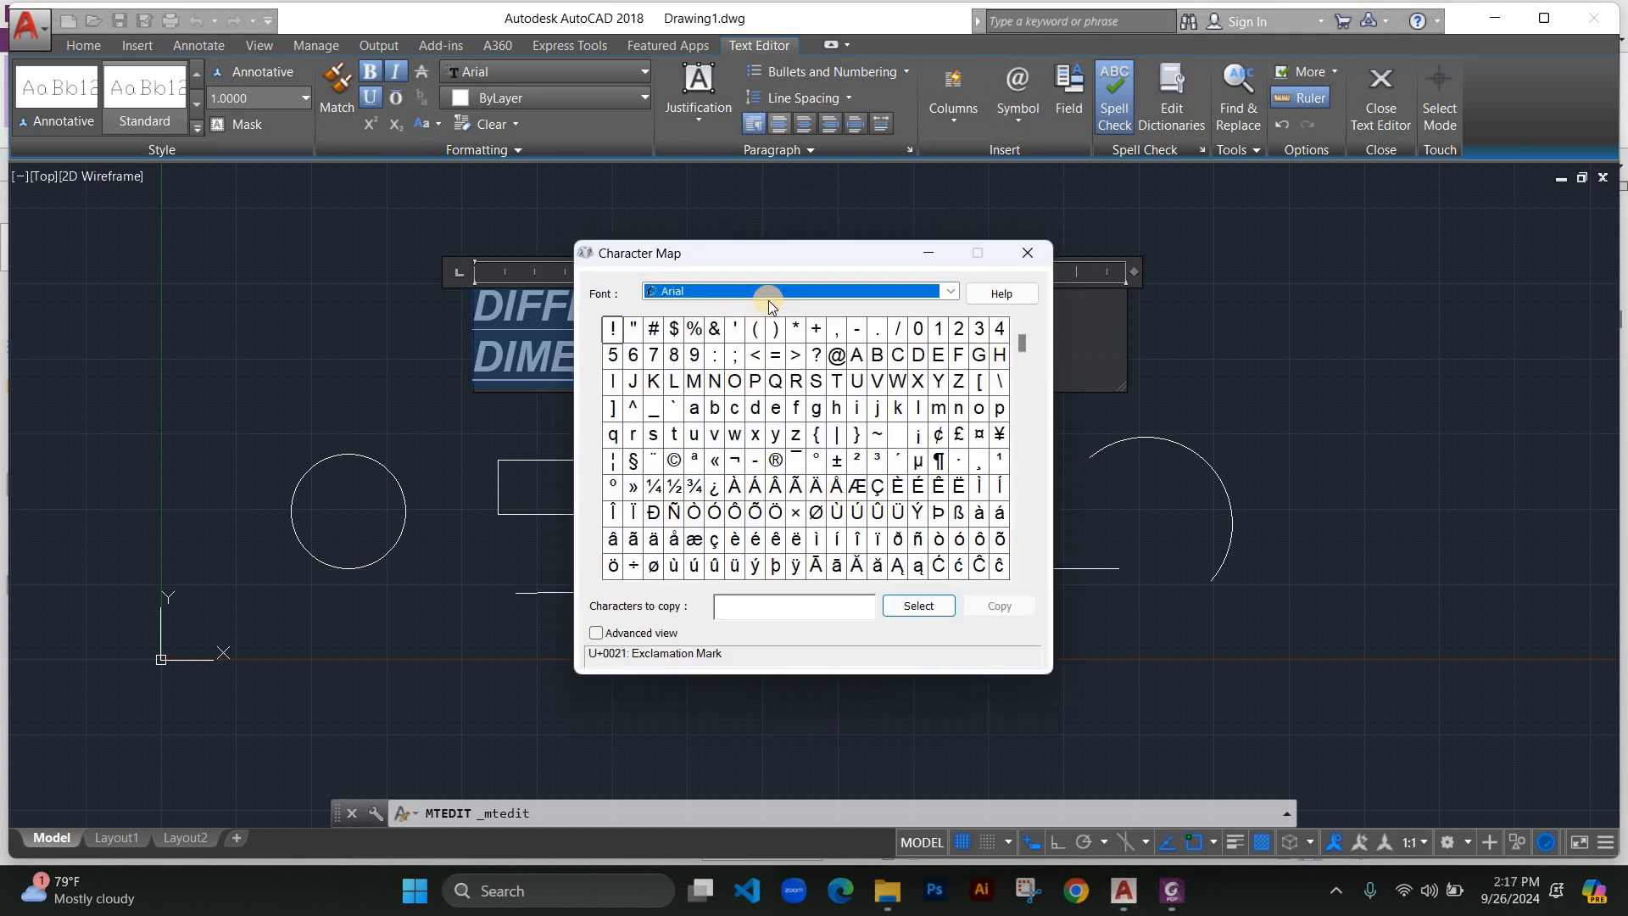
{"action": "left_click", "coordinate": [1015, 261]}
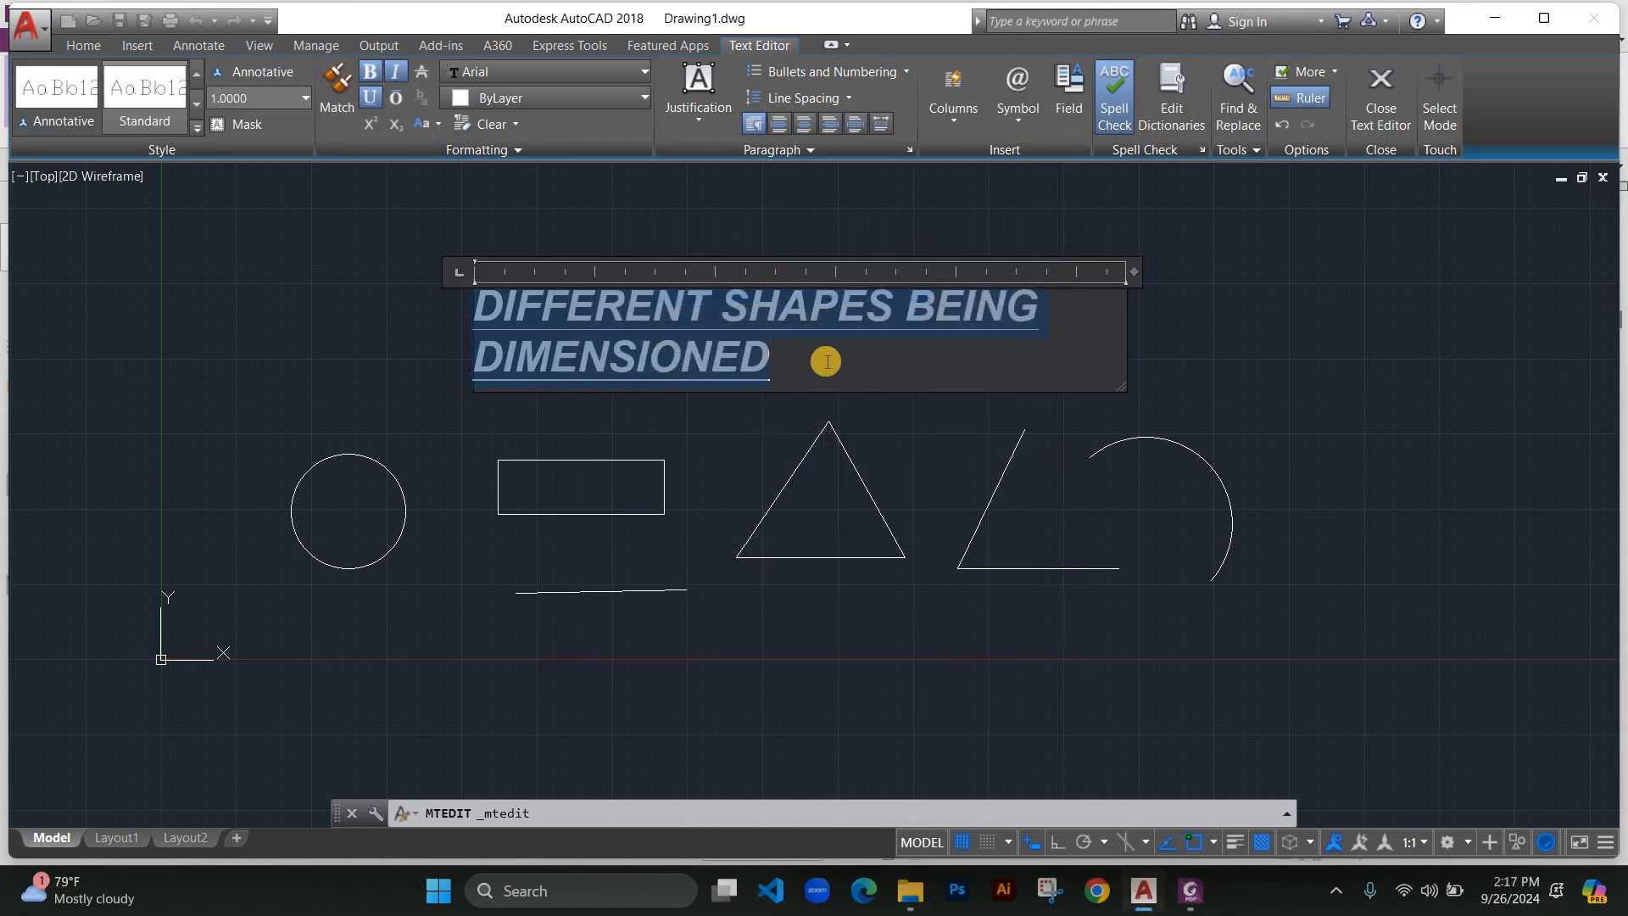
{"action": "left_click", "coordinate": [1256, 330]}
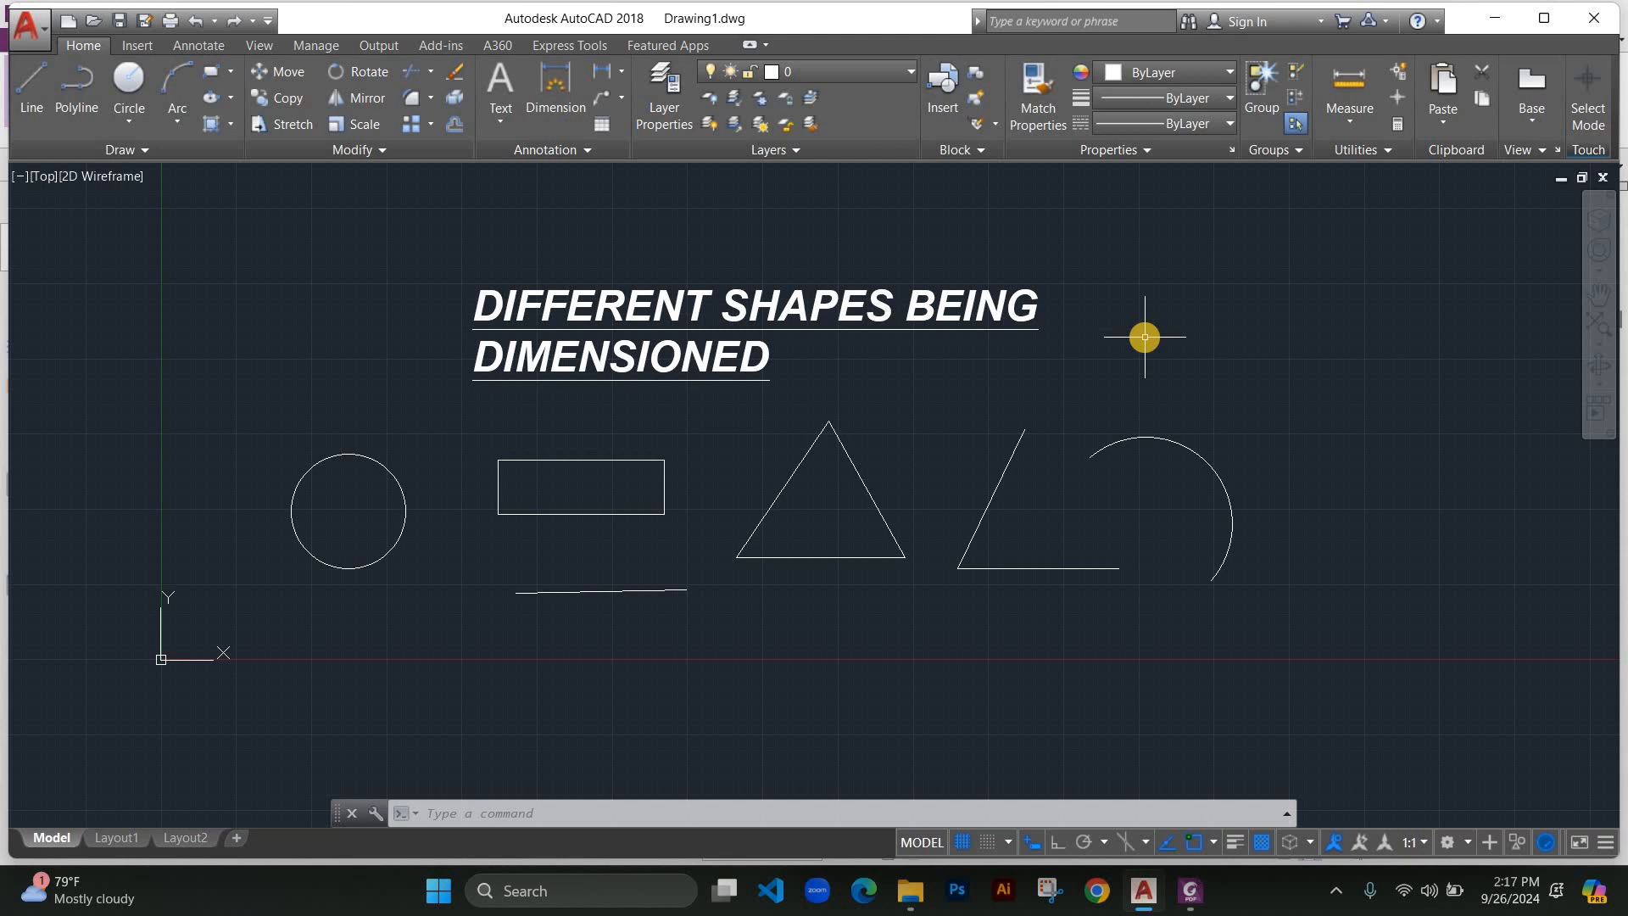
{"action": "left_click", "coordinate": [584, 301]}
{"action": "double_click", "coordinate": [816, 371]}
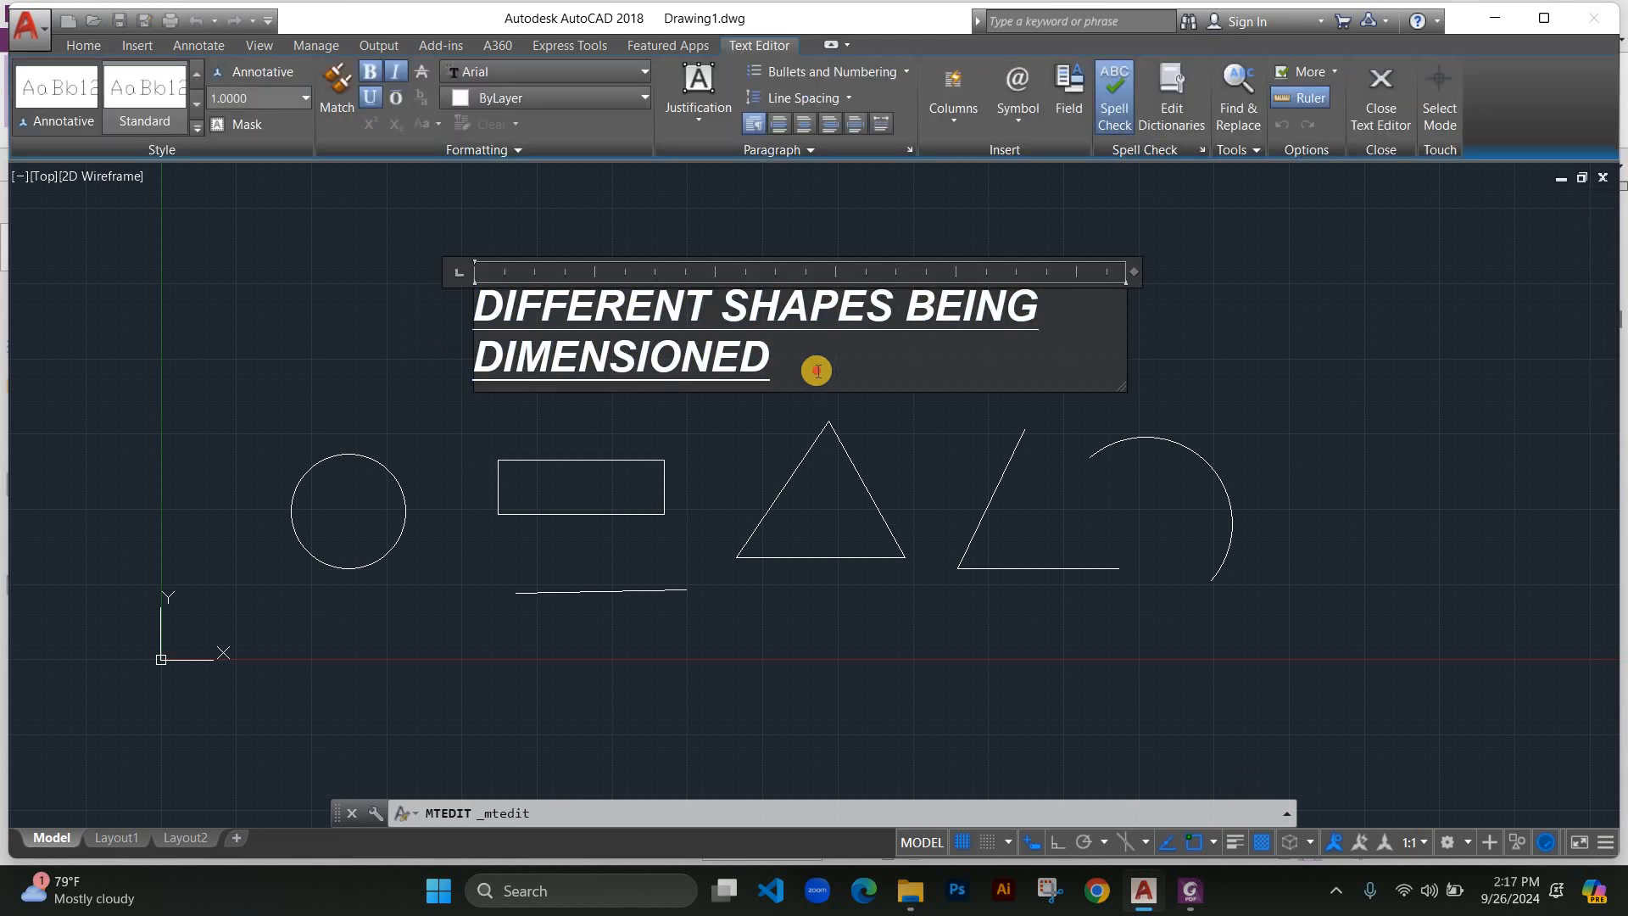
{"action": "key", "text": "ctrl+a"}
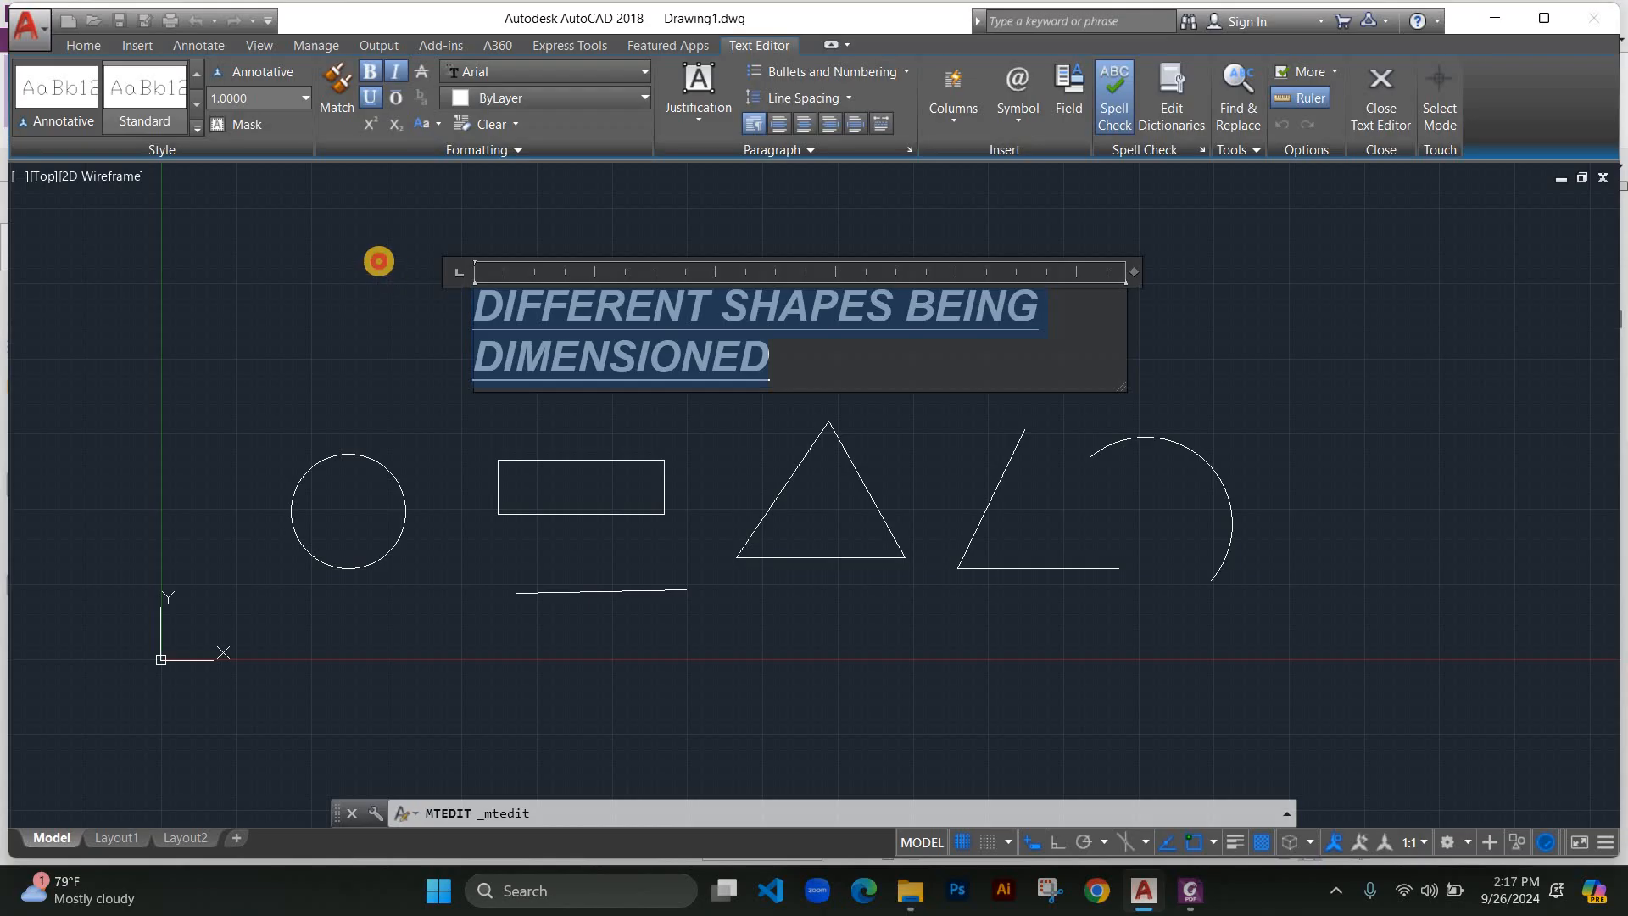
{"action": "left_click", "coordinate": [379, 264]}
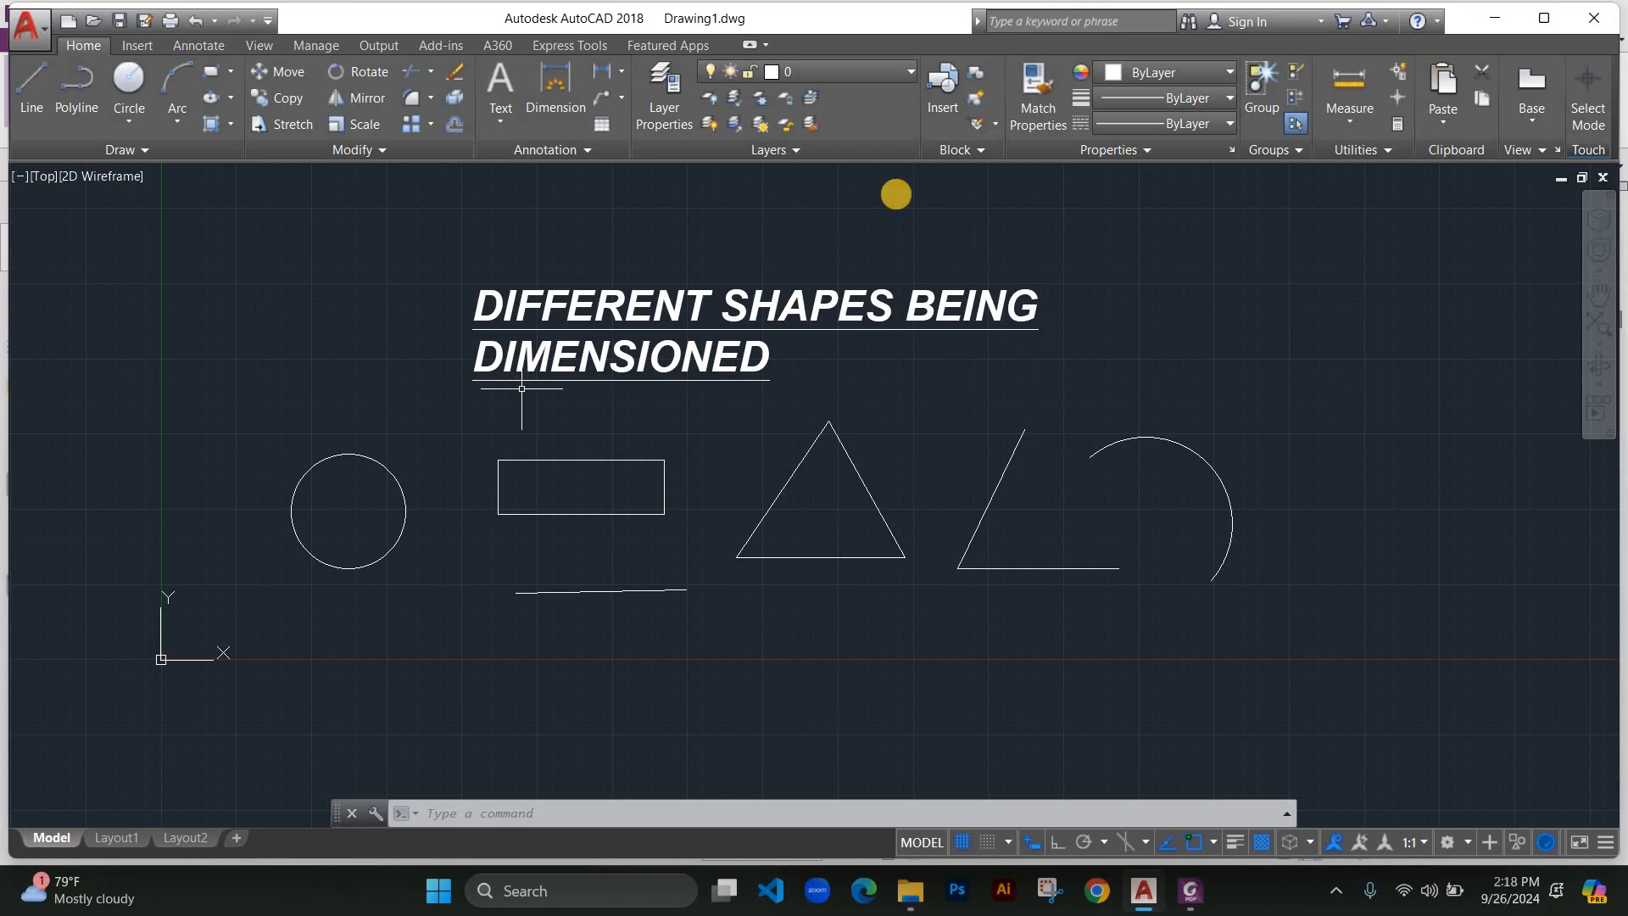
Add a leader with its arrowhead on the arc and its landing above the arc's right side, labelled "LEADER LINE".
{"action": "left_click", "coordinate": [619, 90]}
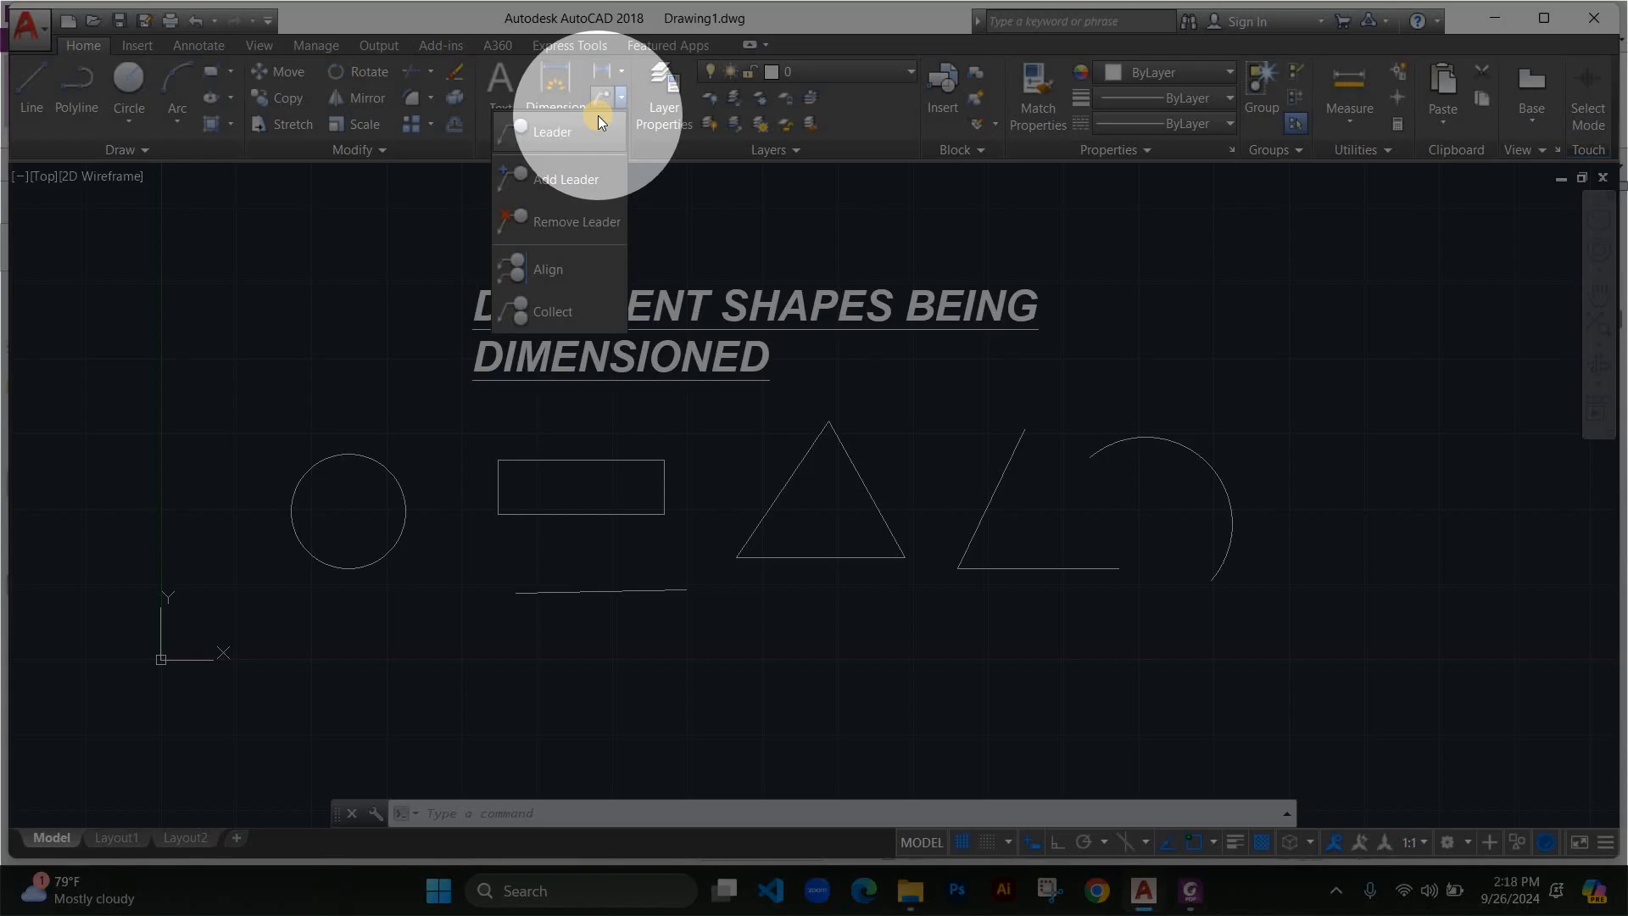
{"action": "left_click", "coordinate": [527, 141]}
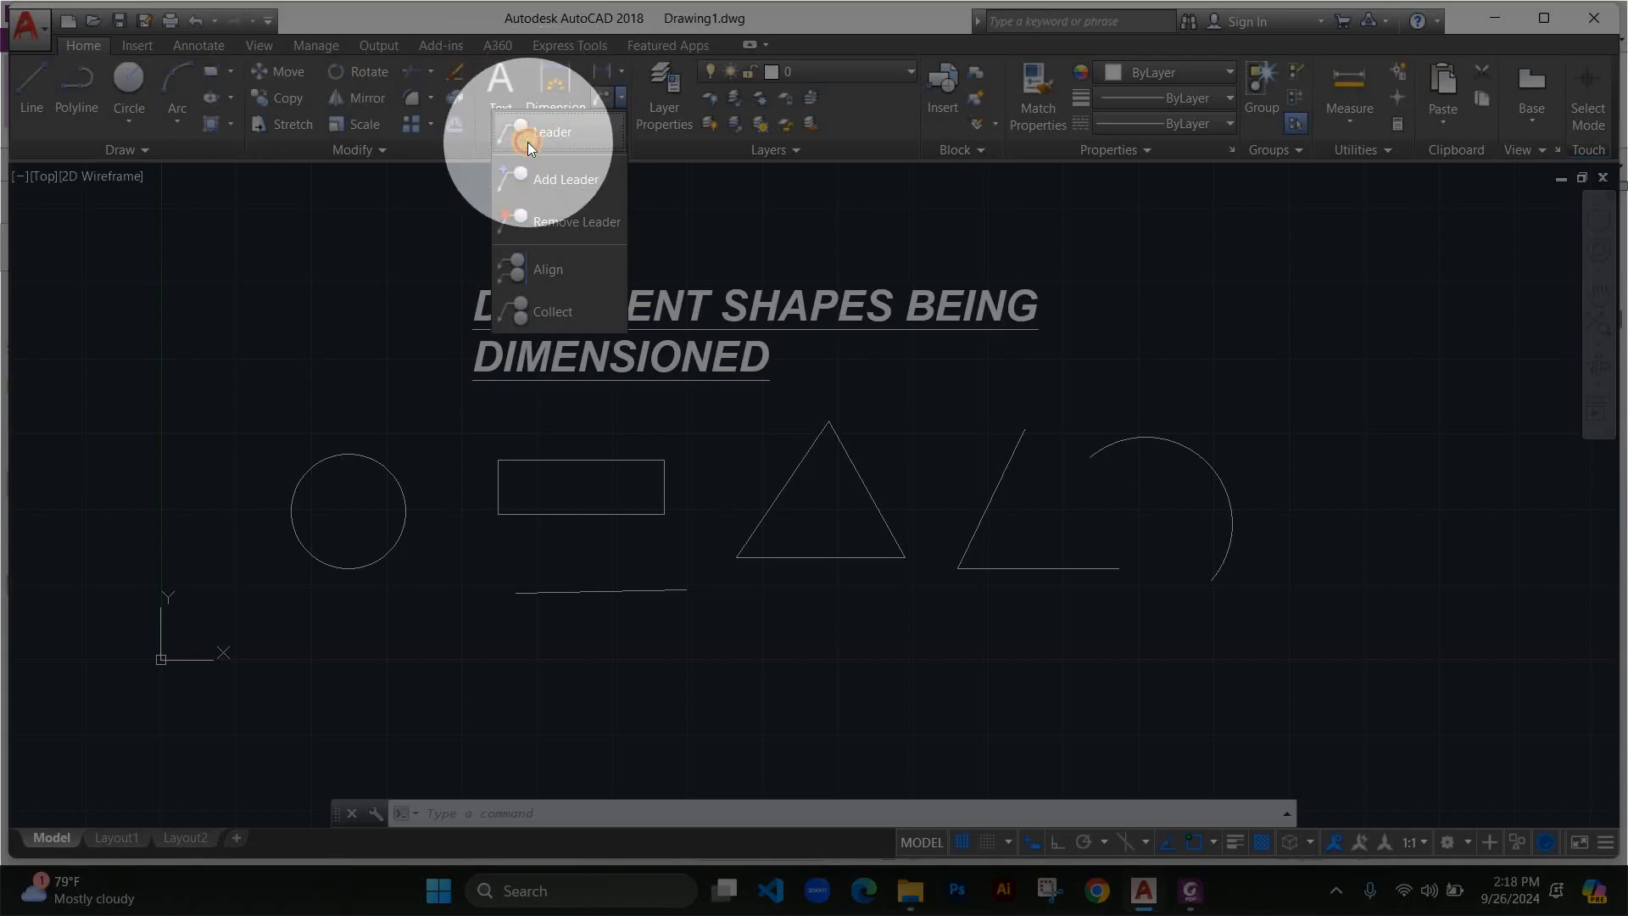
{"action": "left_click", "coordinate": [1206, 462]}
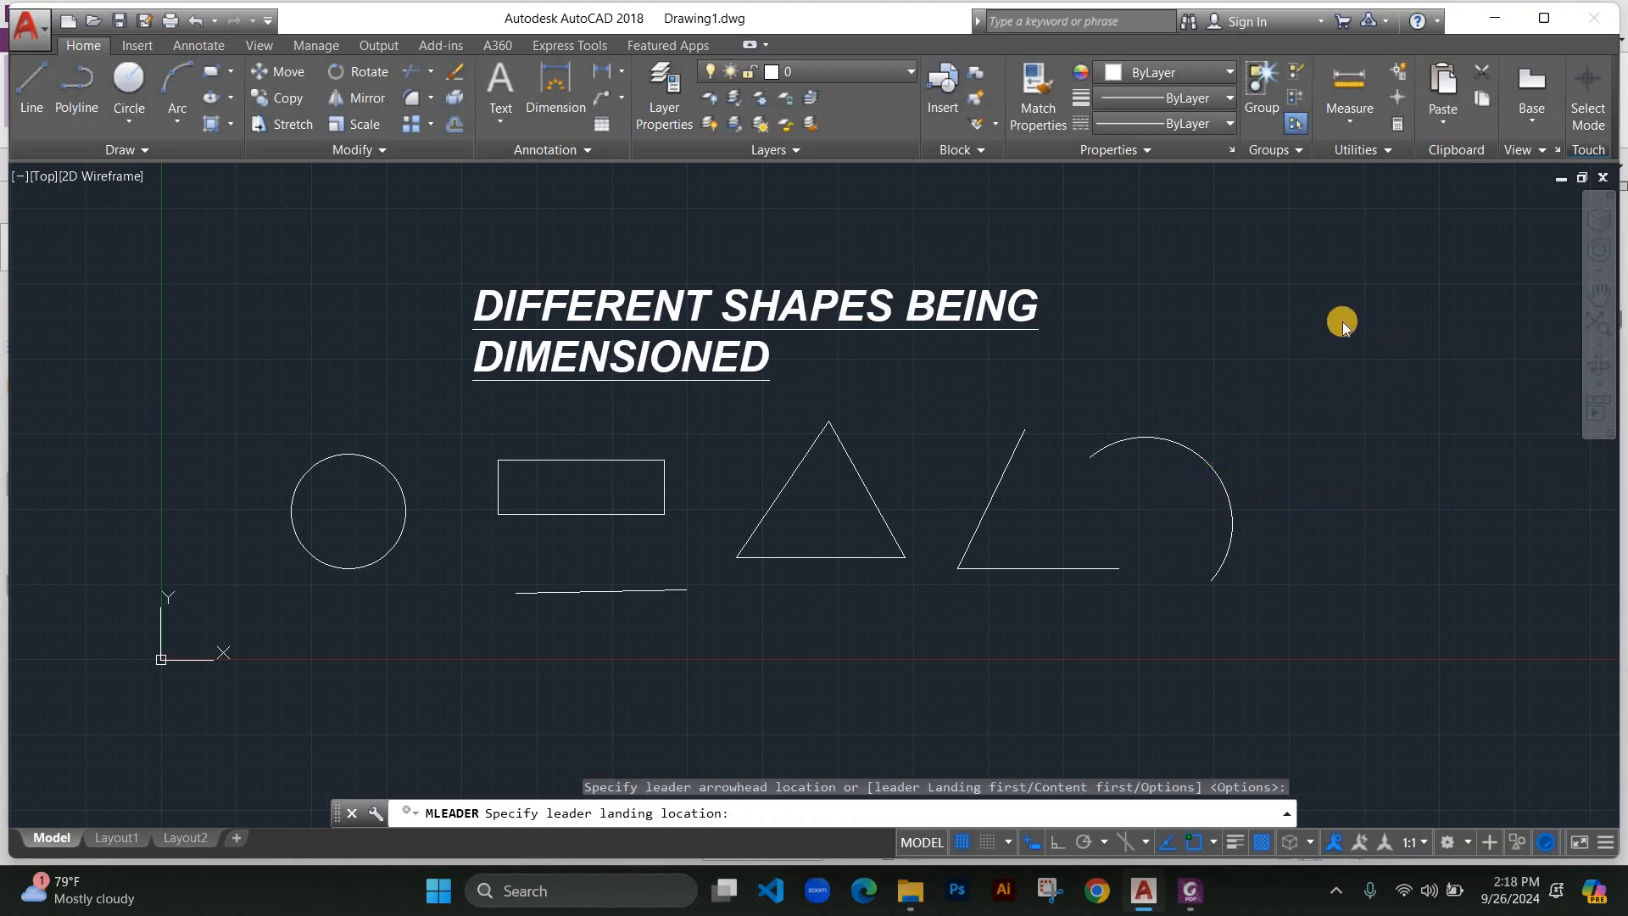
{"action": "left_click", "coordinate": [1342, 323]}
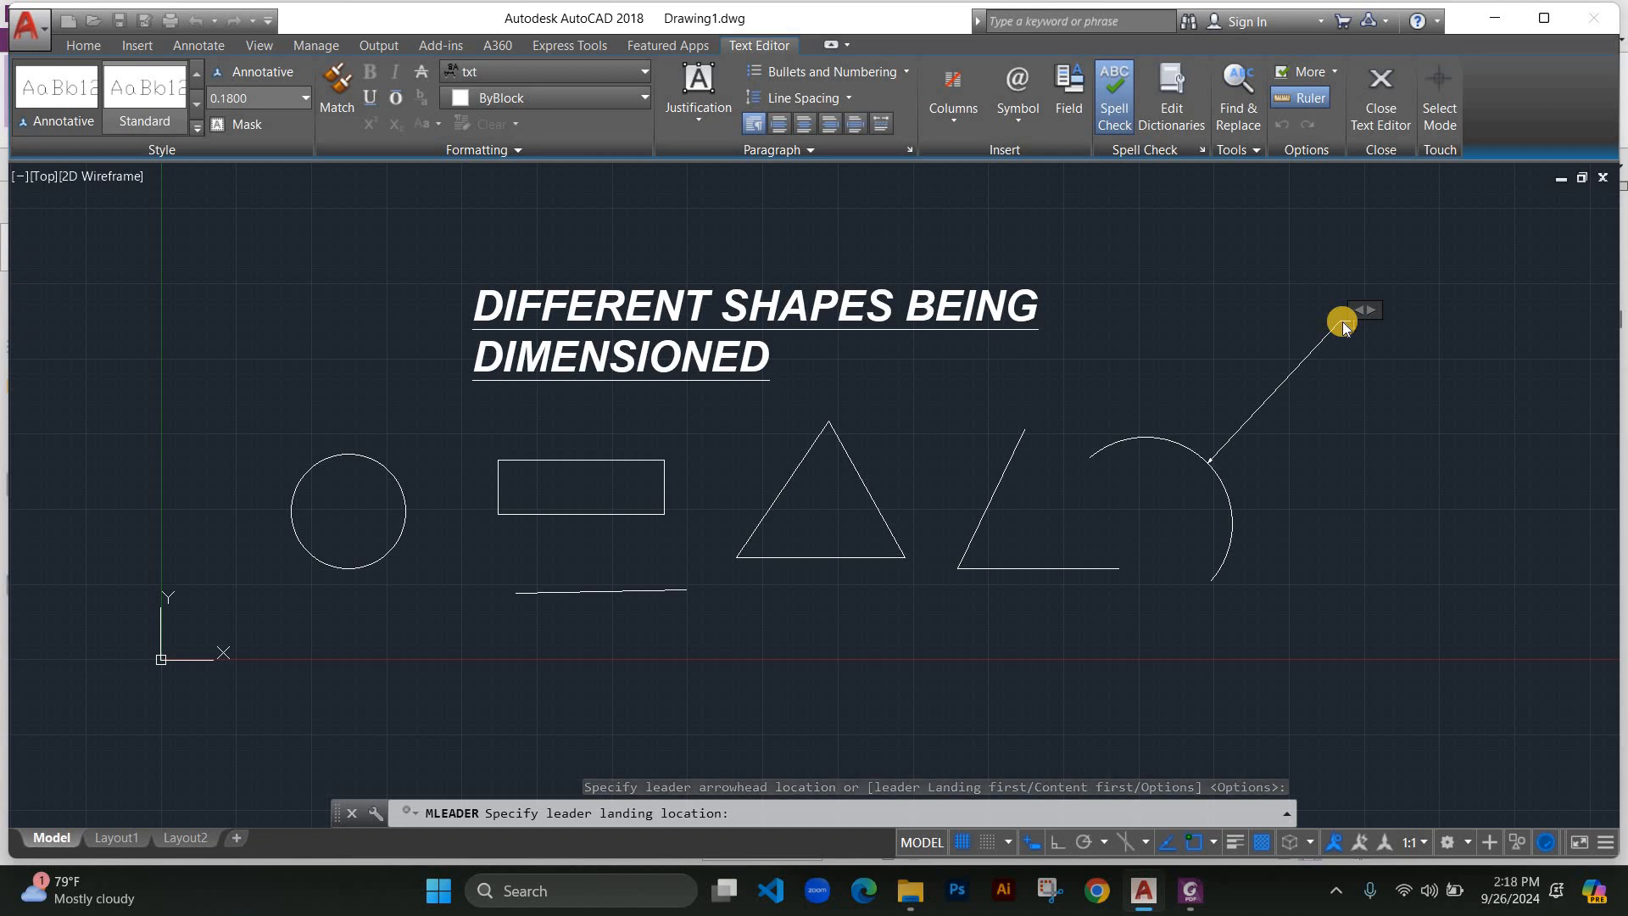
{"action": "type", "text": "LEAS"}
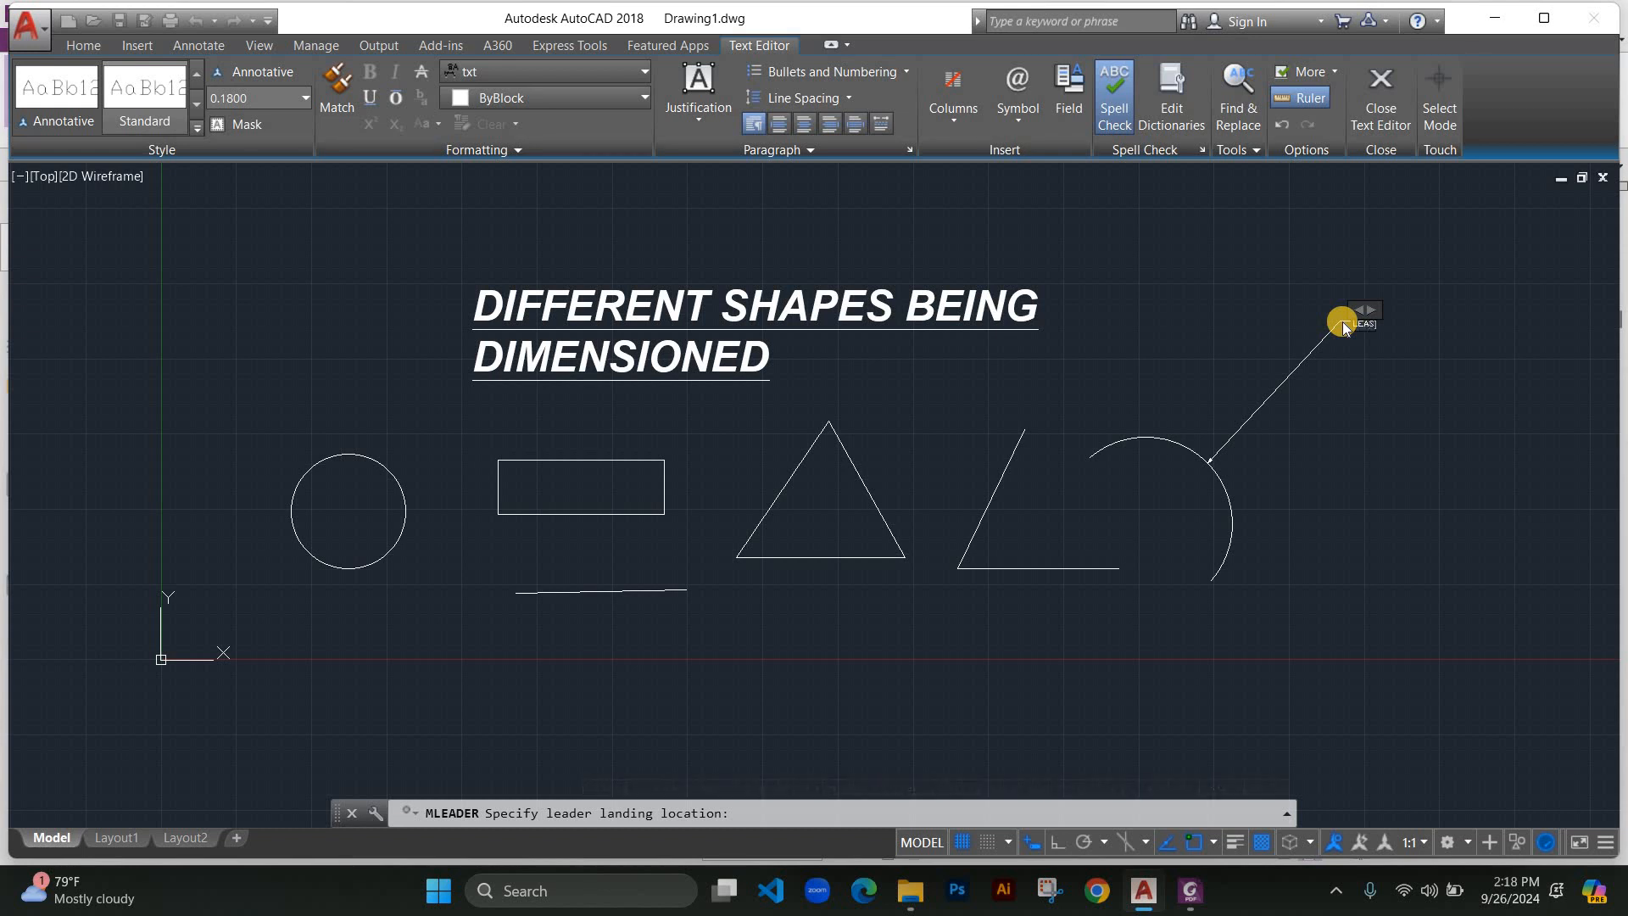
{"action": "key", "text": "BackSpace"}
{"action": "type", "text": "DER LINE"}
{"action": "left_click", "coordinate": [1363, 291]}
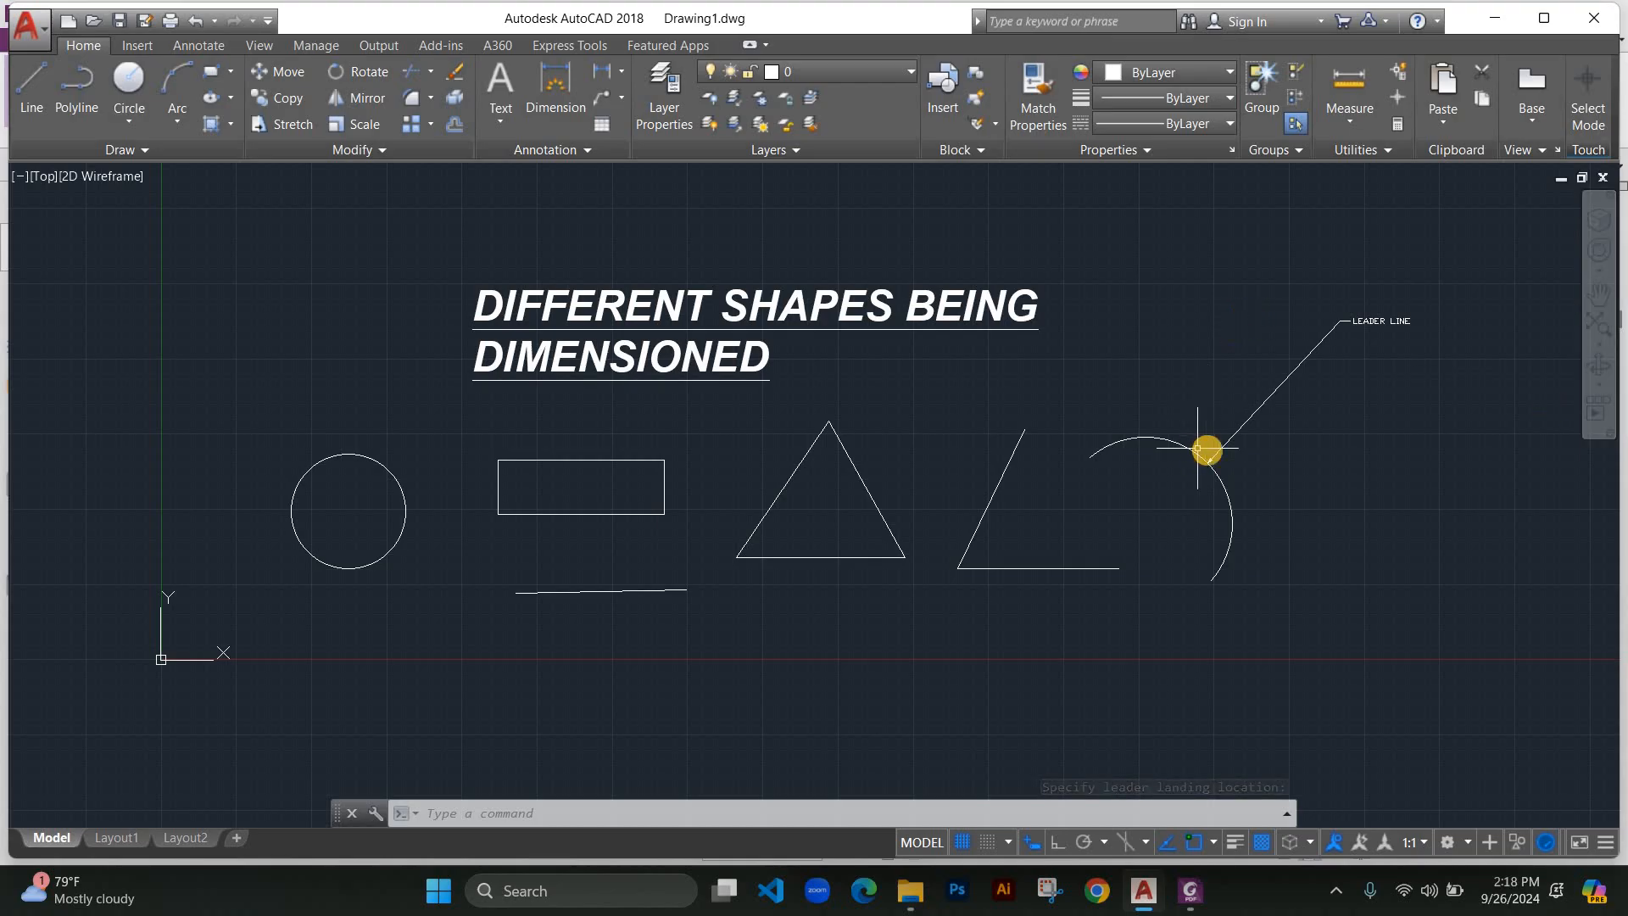
Examine the leader's arrowhead on the arc and its label up close, then the whole drawing.
{"action": "scroll", "coordinate": [1197, 448], "scroll_direction": "up", "scroll_amount": 6}
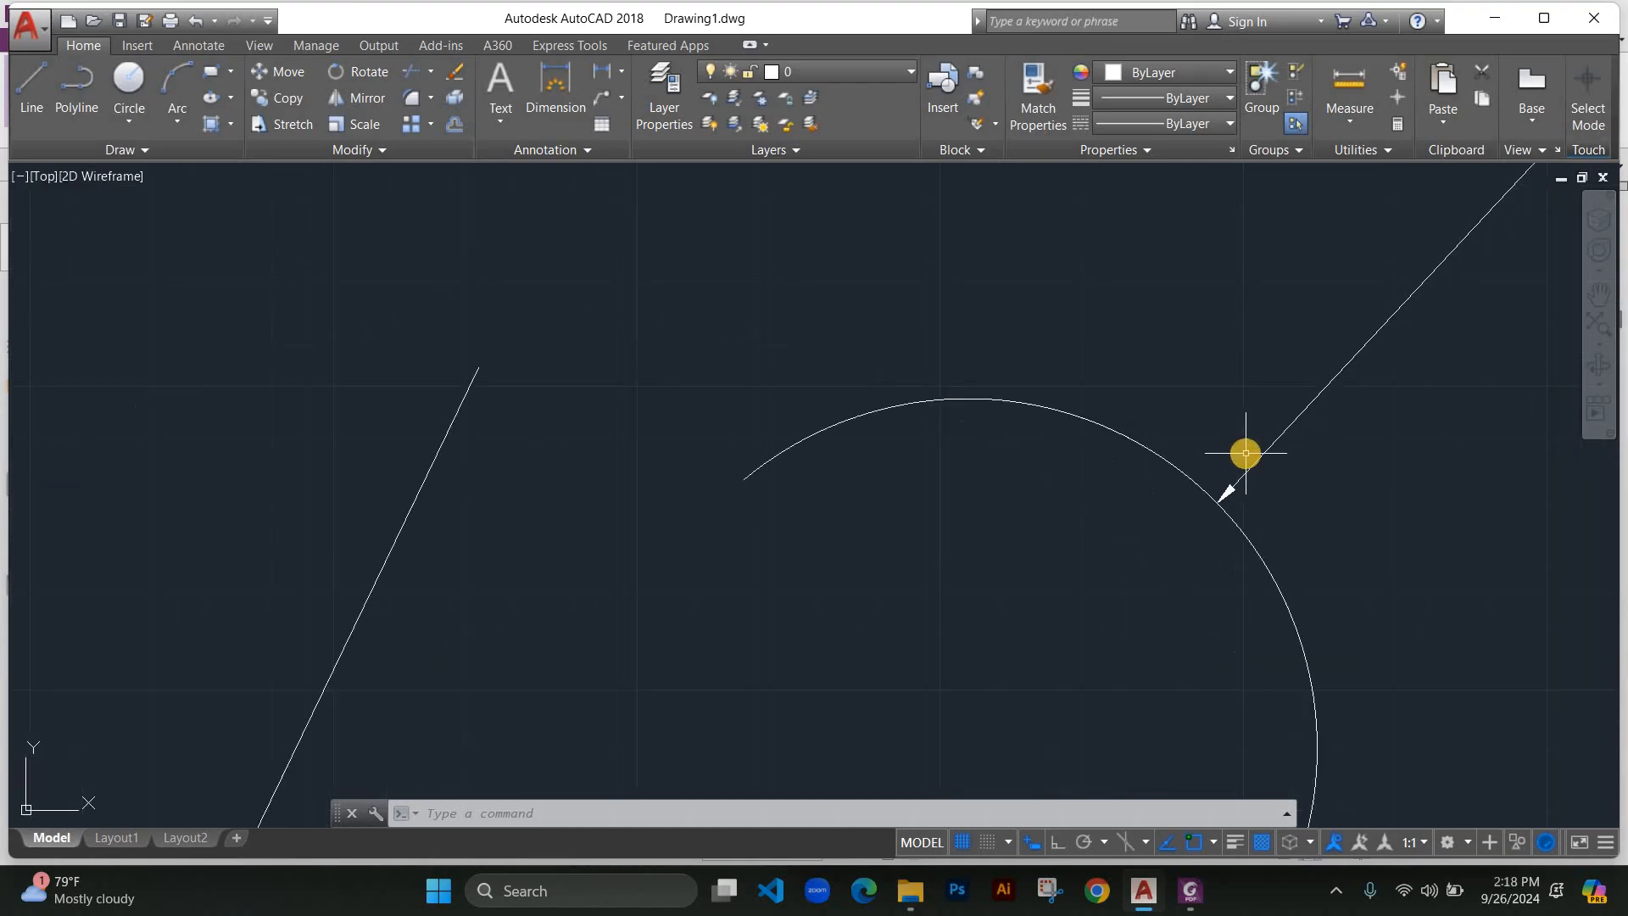
{"action": "scroll", "coordinate": [1246, 454], "scroll_direction": "down", "scroll_amount": 5}
{"action": "middle_click_drag", "start_coordinate": [1246, 453], "coordinate": [1062, 486]}
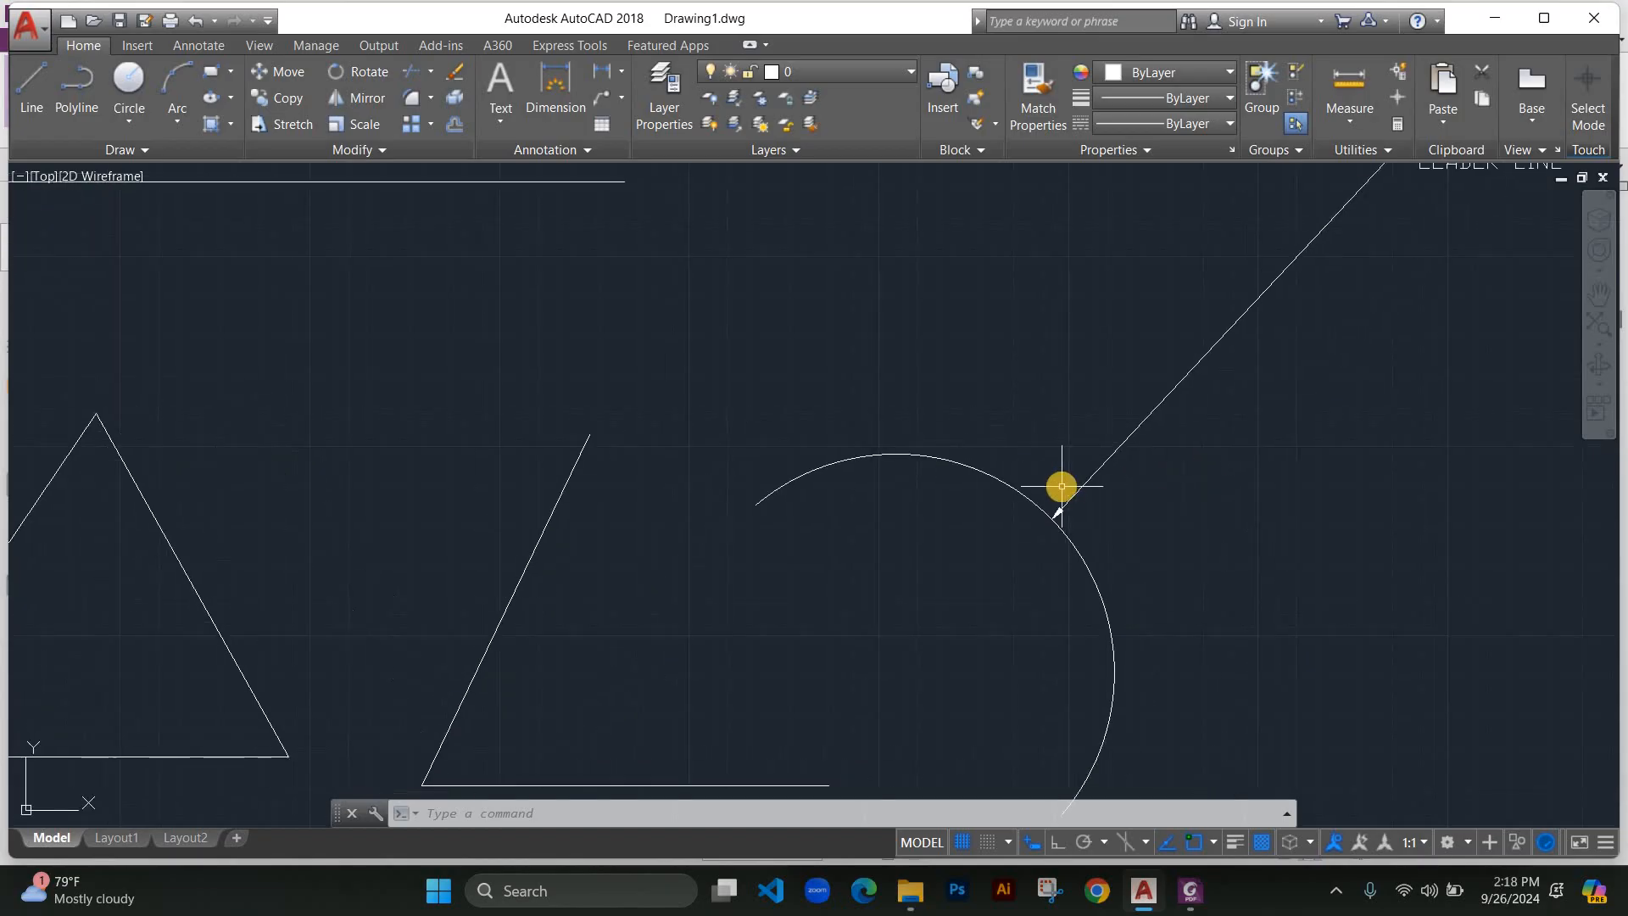
{"action": "scroll", "coordinate": [1102, 475], "scroll_direction": "down", "scroll_amount": 5}
{"action": "scroll", "coordinate": [1135, 469], "scroll_direction": "up", "scroll_amount": 3}
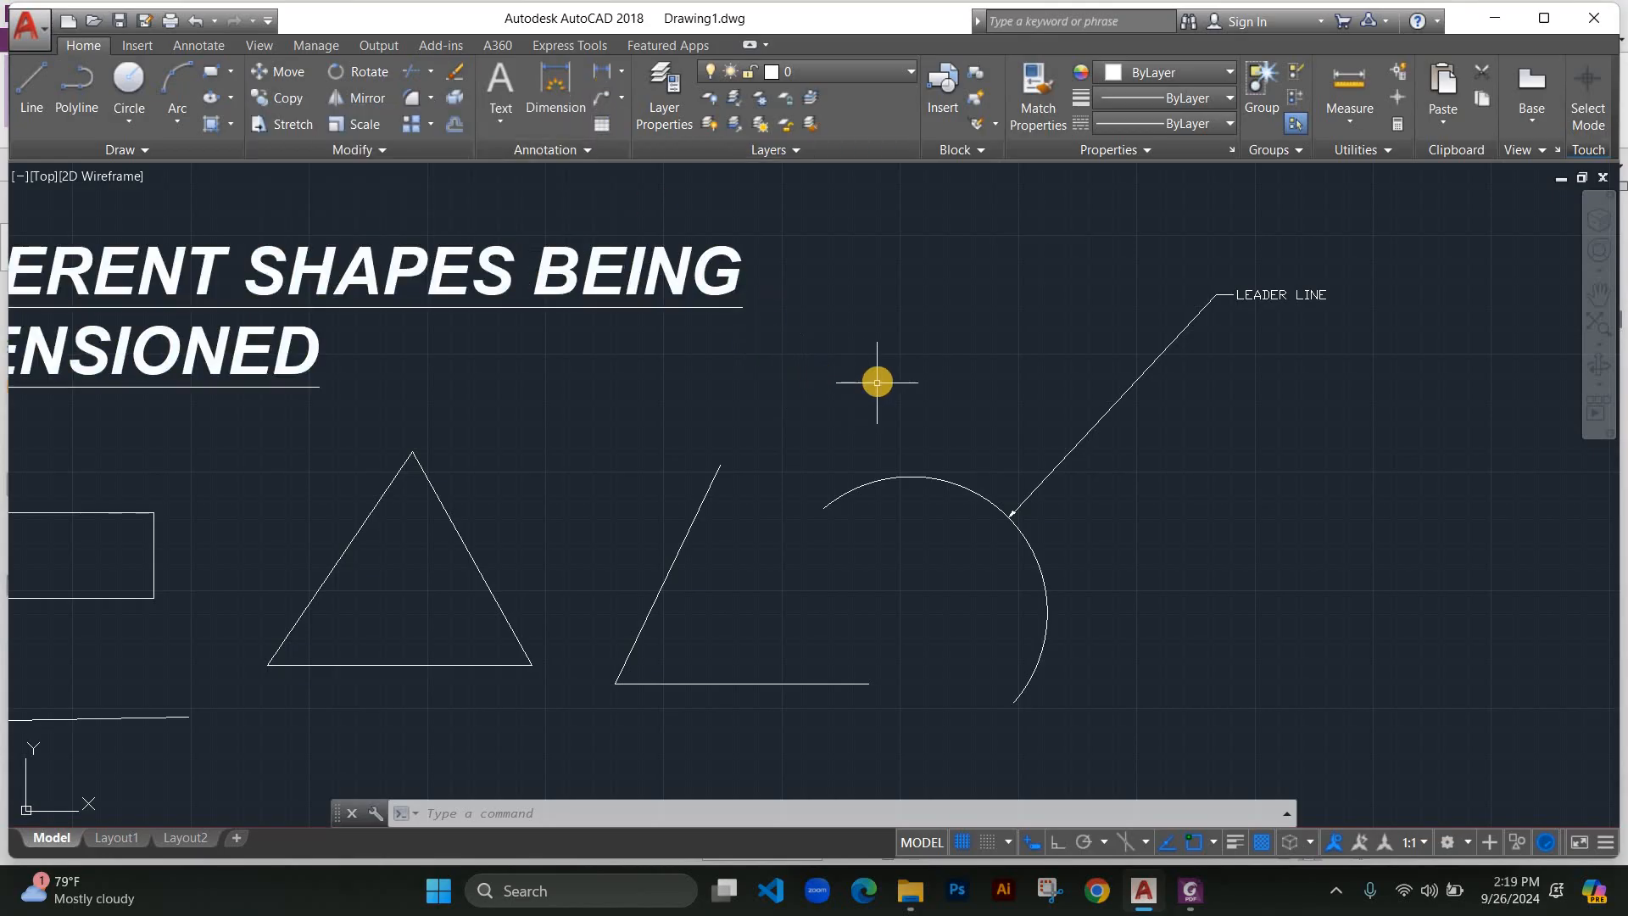
{"action": "scroll", "coordinate": [831, 399], "scroll_direction": "down", "scroll_amount": 5}
{"action": "scroll", "coordinate": [543, 186], "scroll_direction": "up", "scroll_amount": 1}
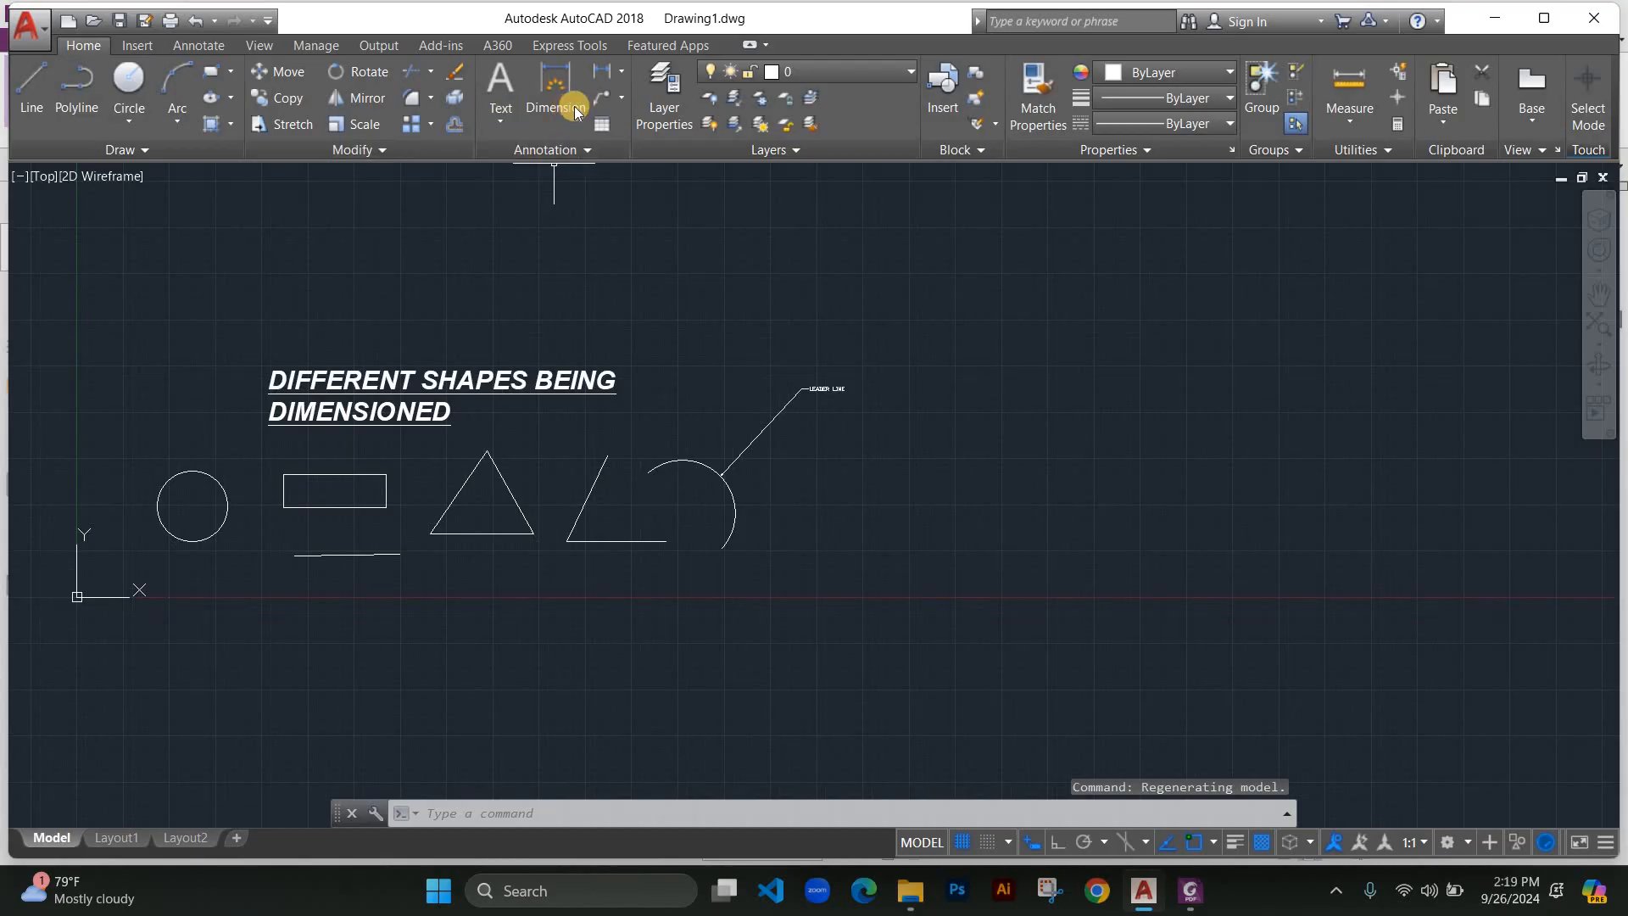
Create a multiline text frame in the empty area above and to the right of the leader label.
{"action": "left_click", "coordinate": [500, 121]}
{"action": "left_click", "coordinate": [488, 165]}
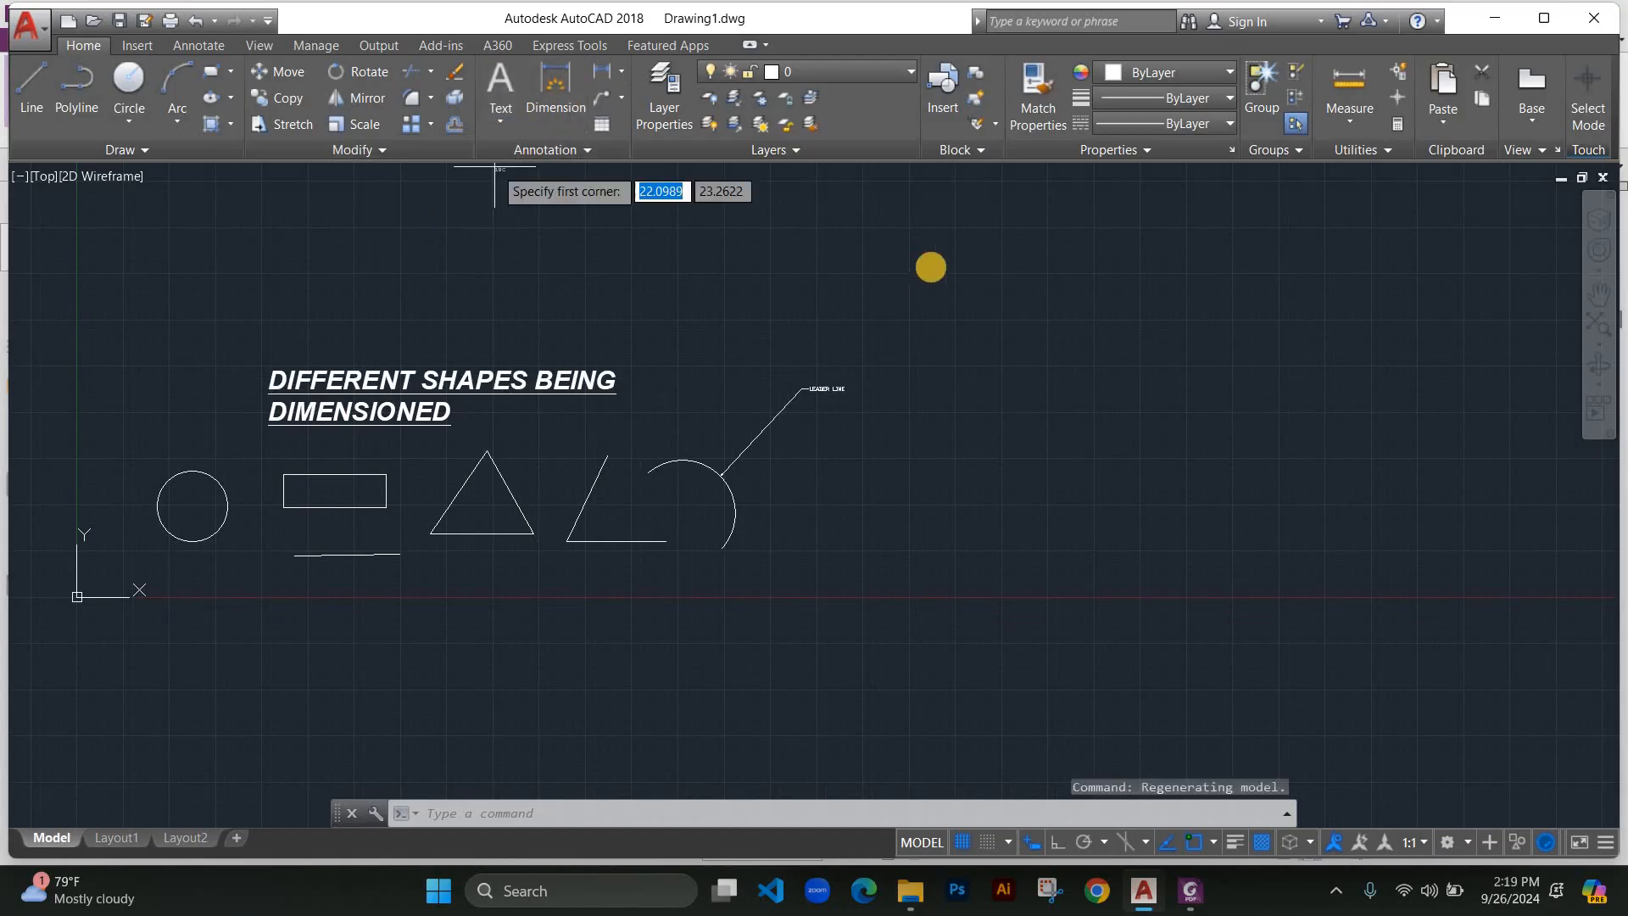
{"action": "left_click", "coordinate": [972, 269]}
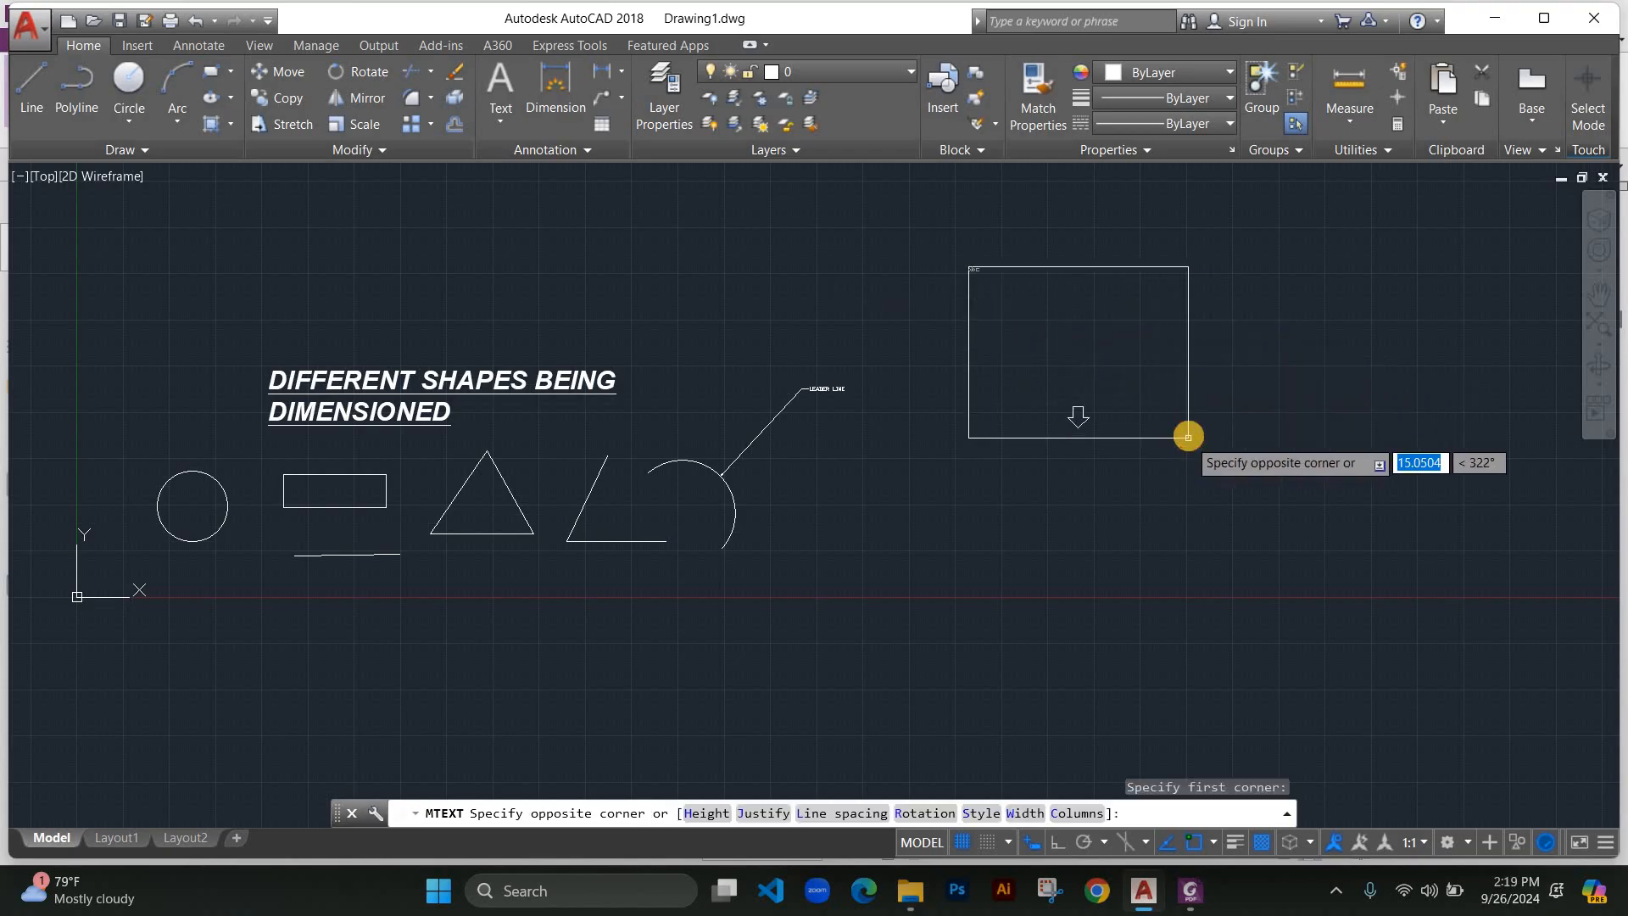
{"action": "left_click", "coordinate": [1182, 436]}
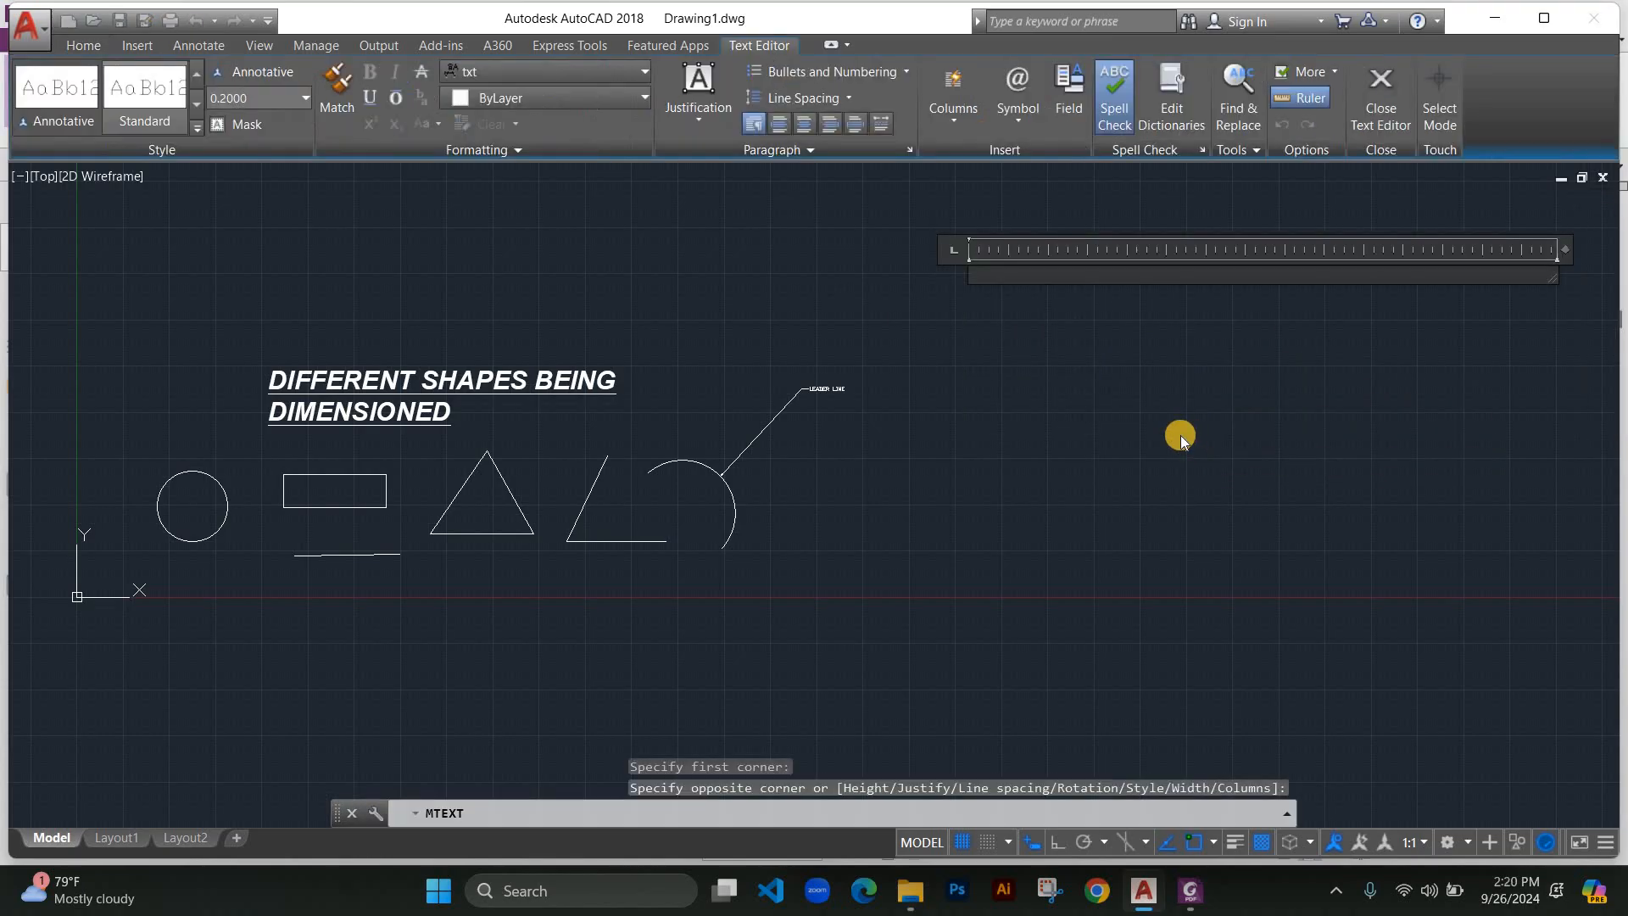
Enter "THIS IS A PARAGRAPH FOR TEXT" and "THIS CAN BE DONEON MULTIPLE LINES" as two lines, narrow the frame so both wrap, and finish editing.
{"action": "type", "text": "THIS I"}
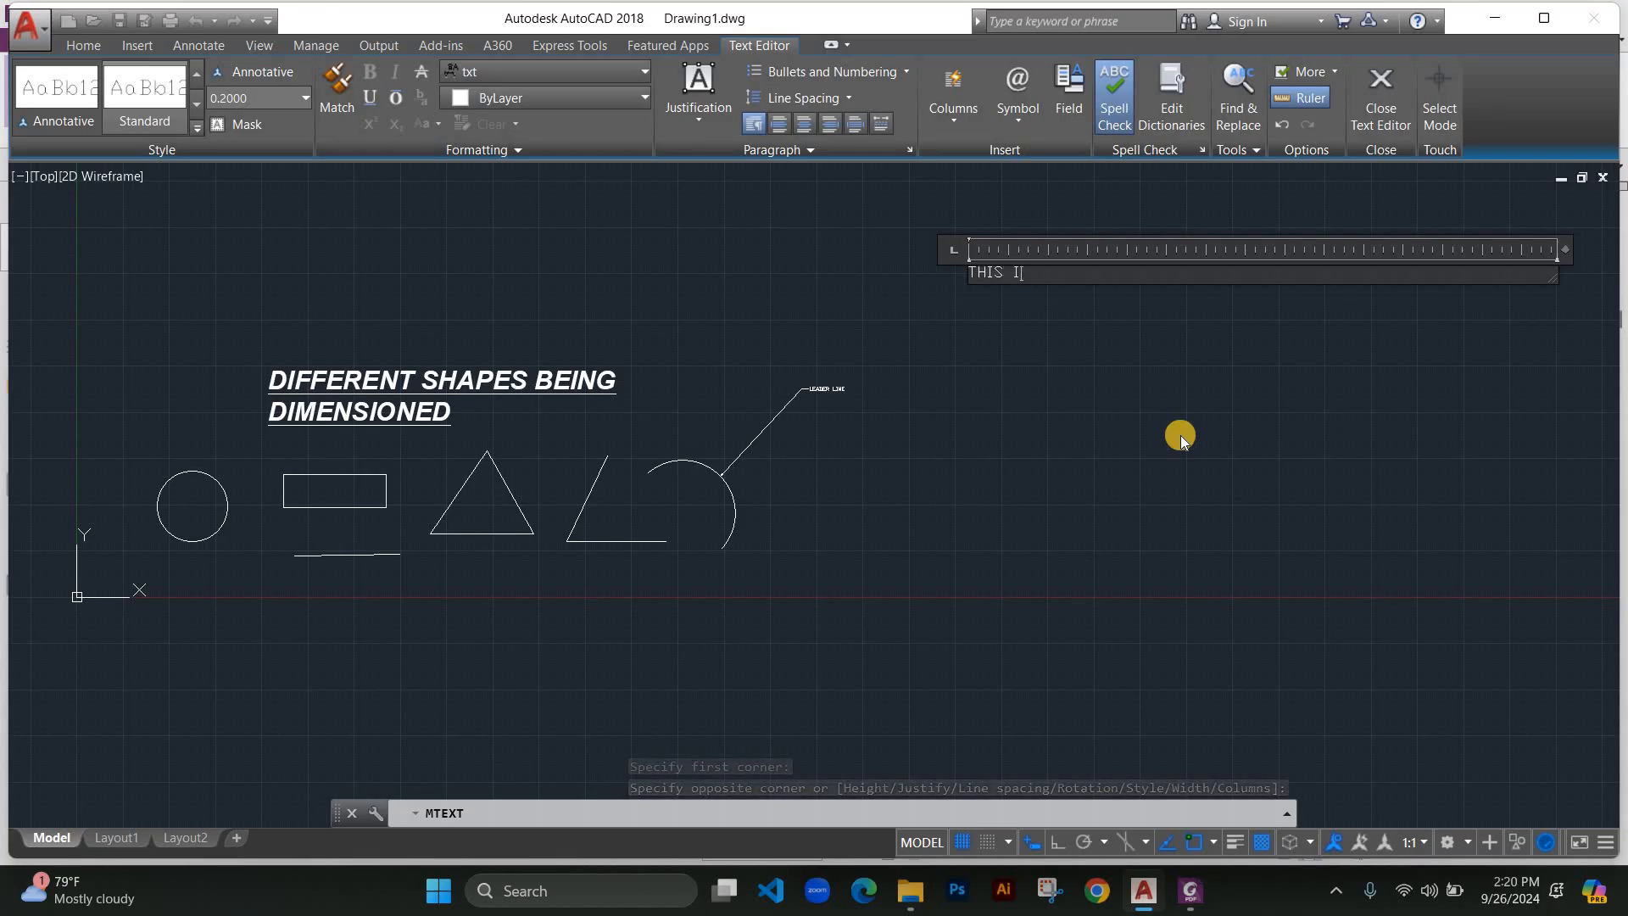
{"action": "type", "text": "S A PARAG"}
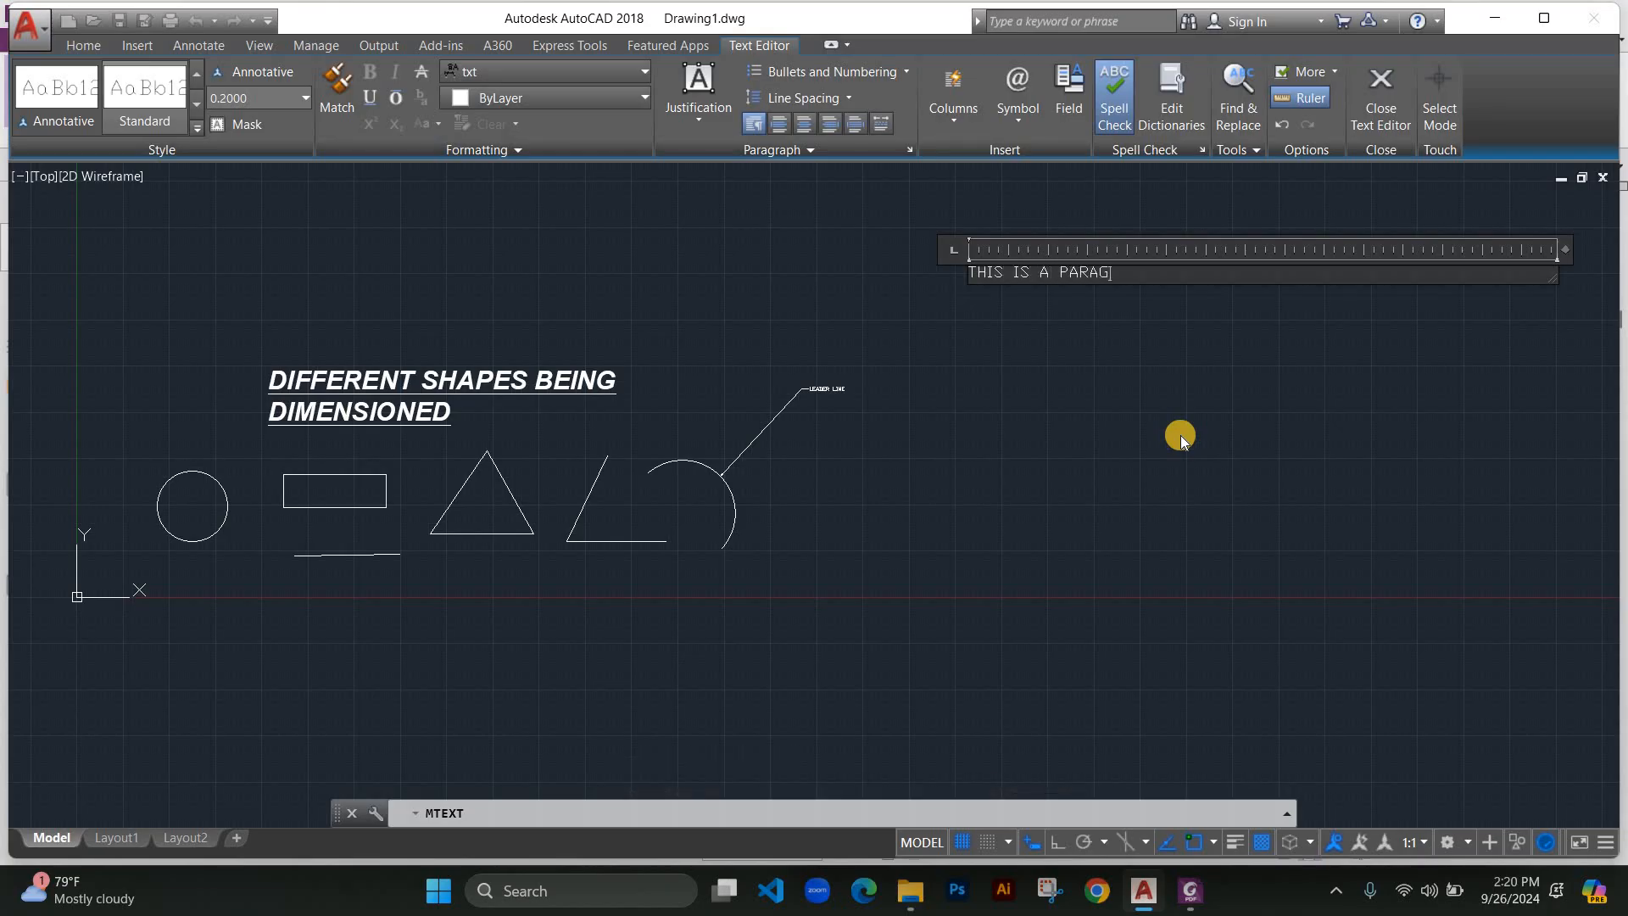
{"action": "type", "text": "RAPH FOR TEXT"}
{"action": "key", "text": "Return"}
{"action": "type", "text": "THIS "}
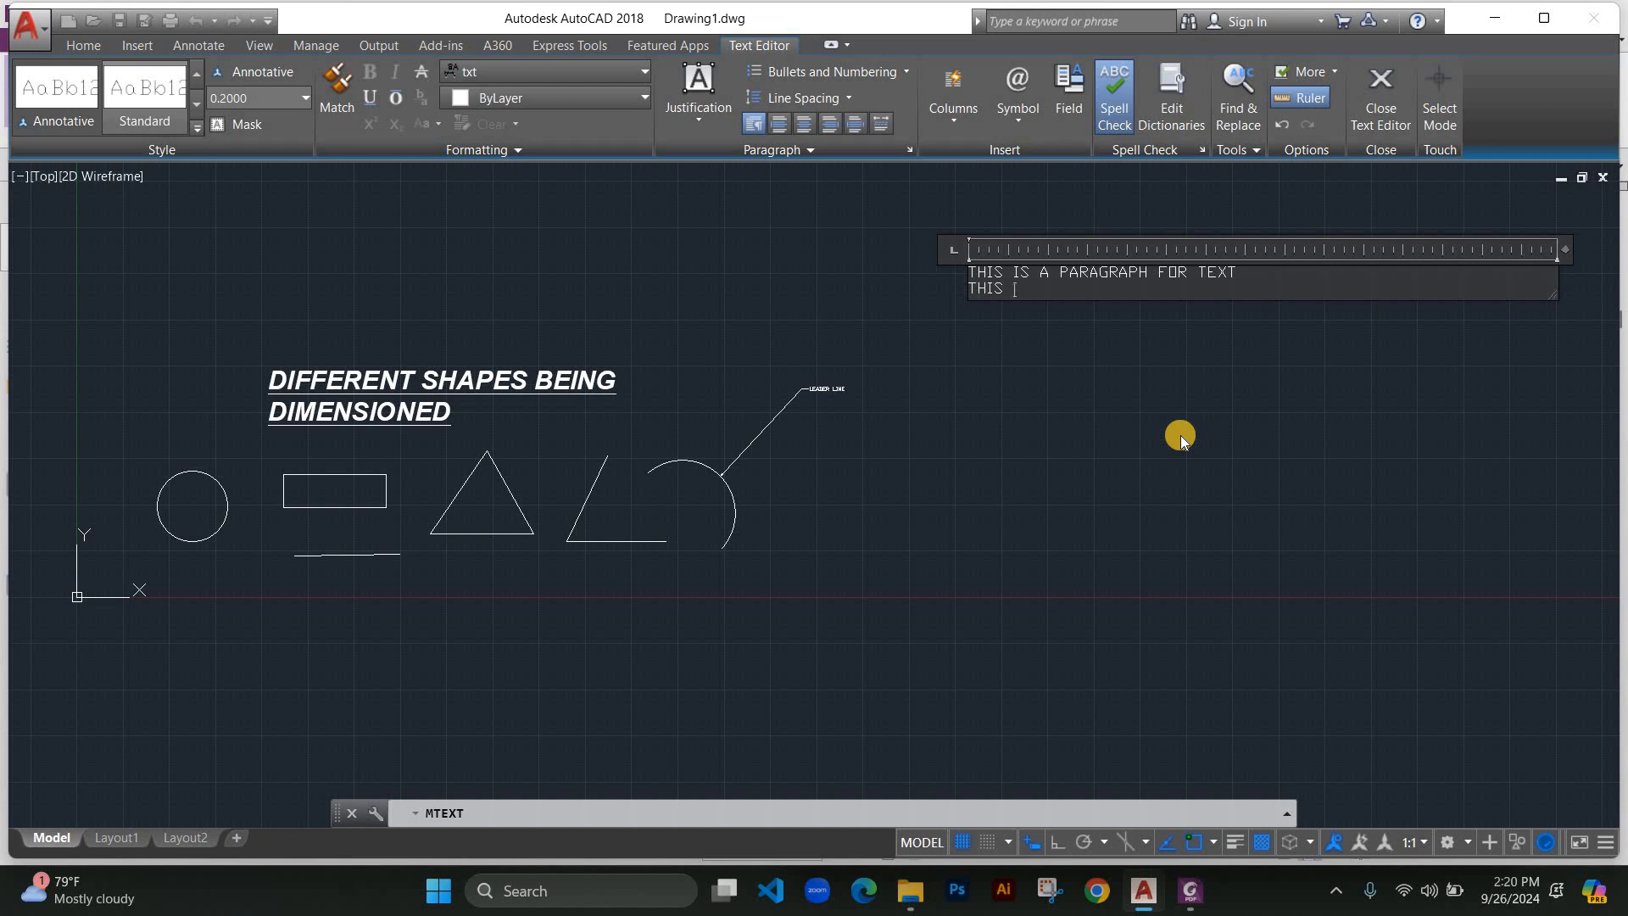
{"action": "type", "text": "CAN BE DONEON MULTIPLE LINES"}
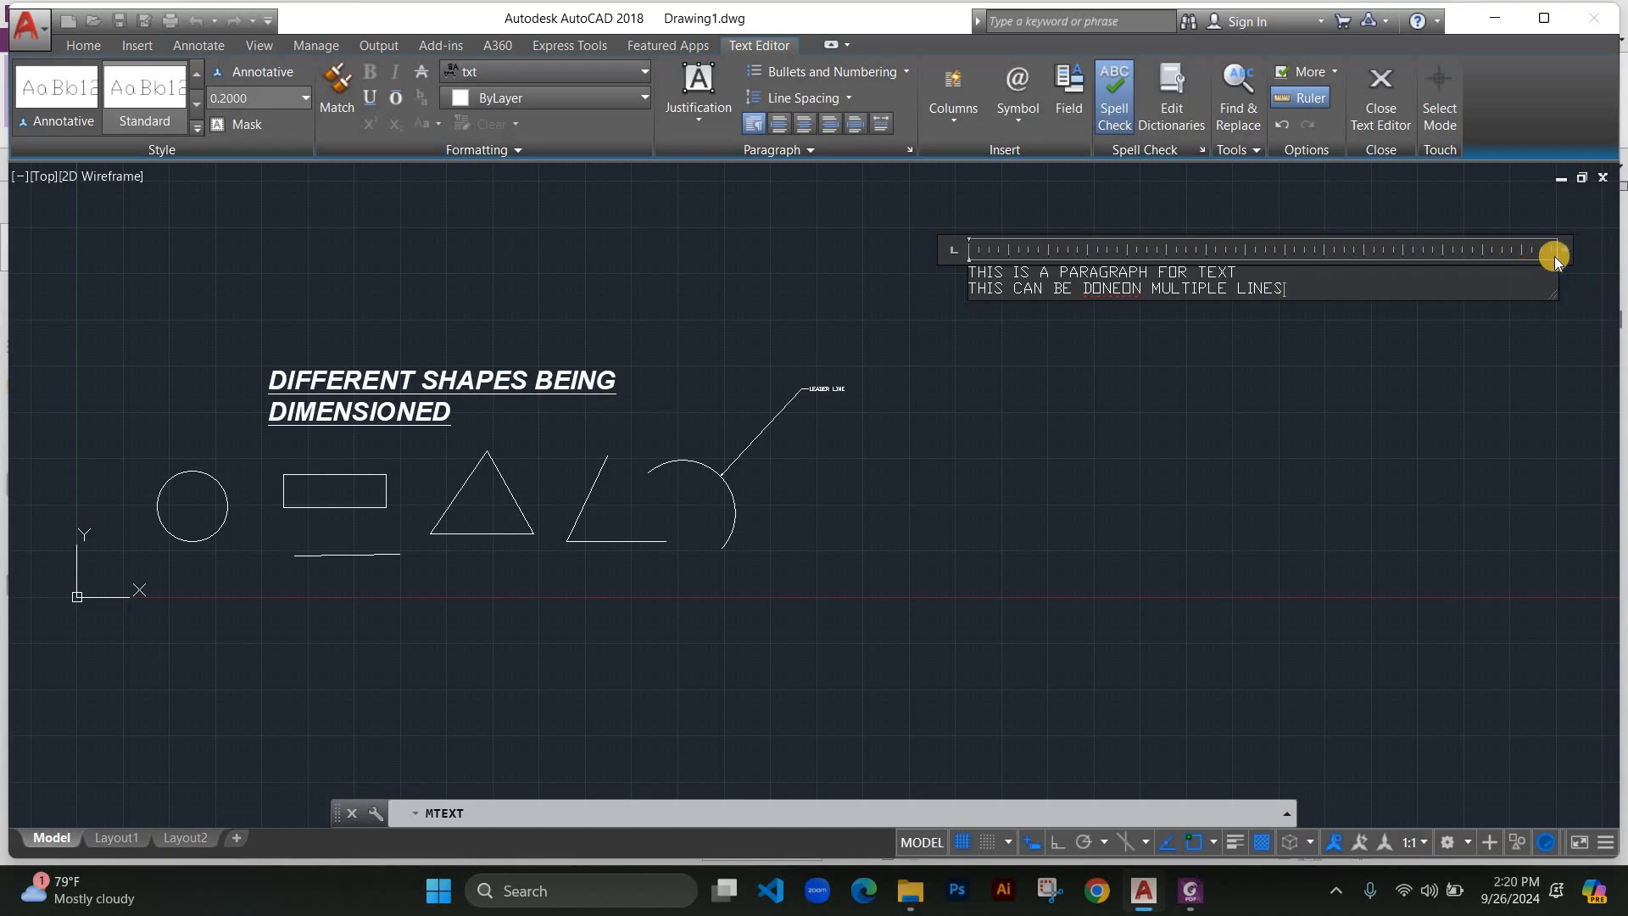
{"action": "left_click_drag", "start_coordinate": [1557, 257], "coordinate": [1247, 313]}
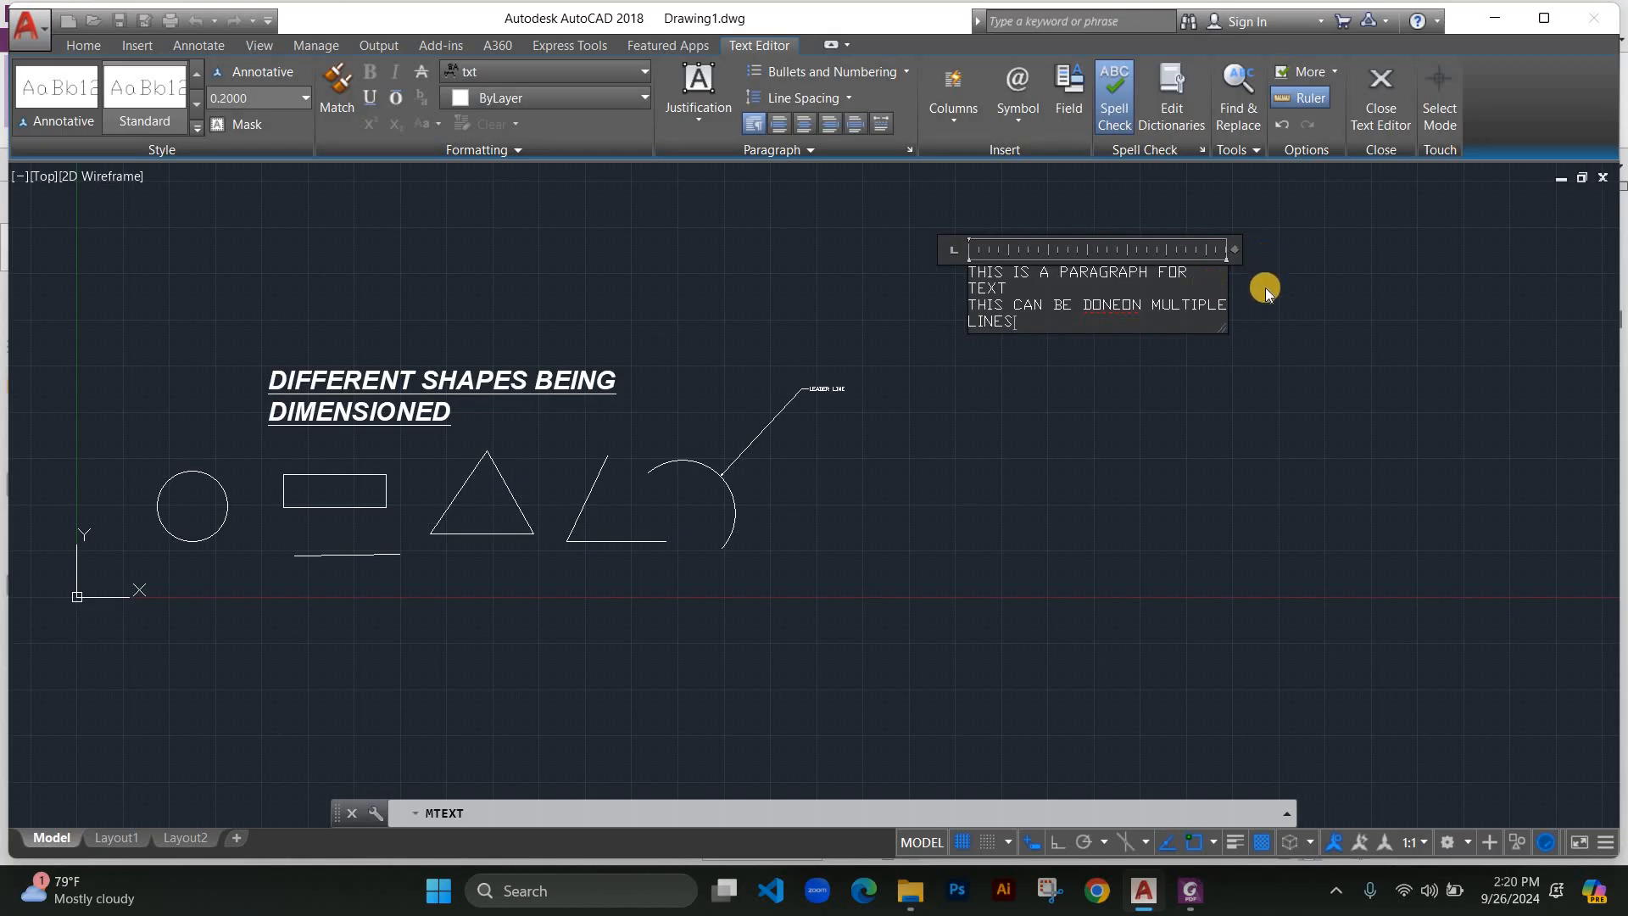
{"action": "left_click", "coordinate": [1238, 290]}
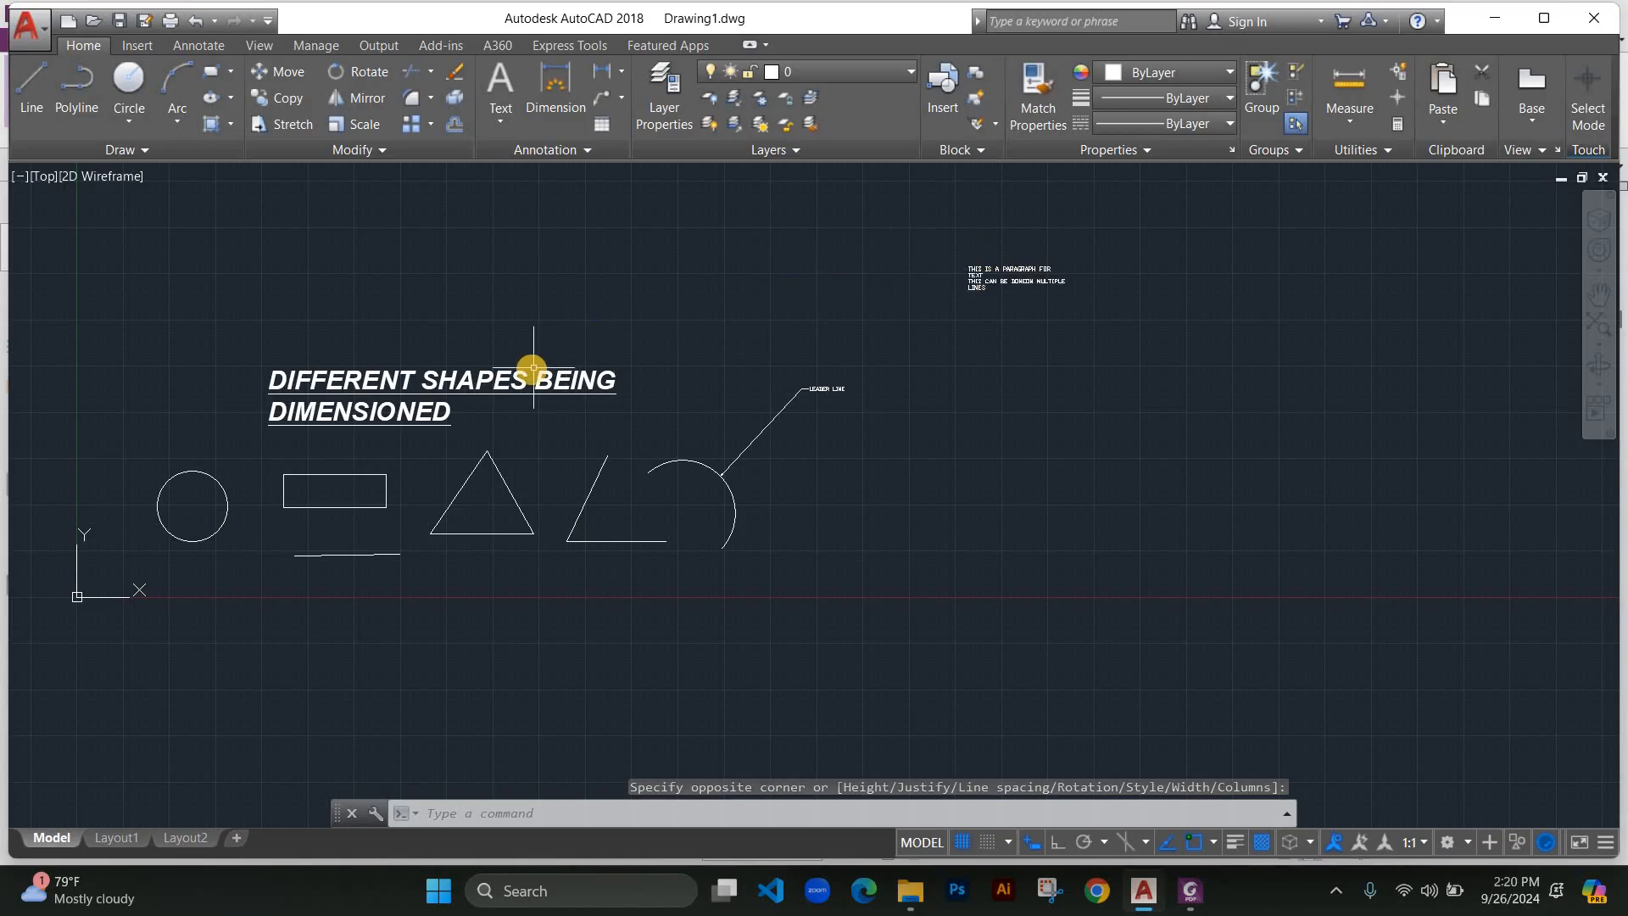
Draw a horizontal line about 13.8 units long with Ortho on, beneath the slightly slanted line under the rectangle.
{"action": "mouse_move", "coordinate": [540, 378]}
{"action": "middle_mouse_down"}
{"action": "mouse_move", "coordinate": [595, 380]}
{"action": "mouse_move", "coordinate": [579, 337]}
{"action": "middle_mouse_up"}
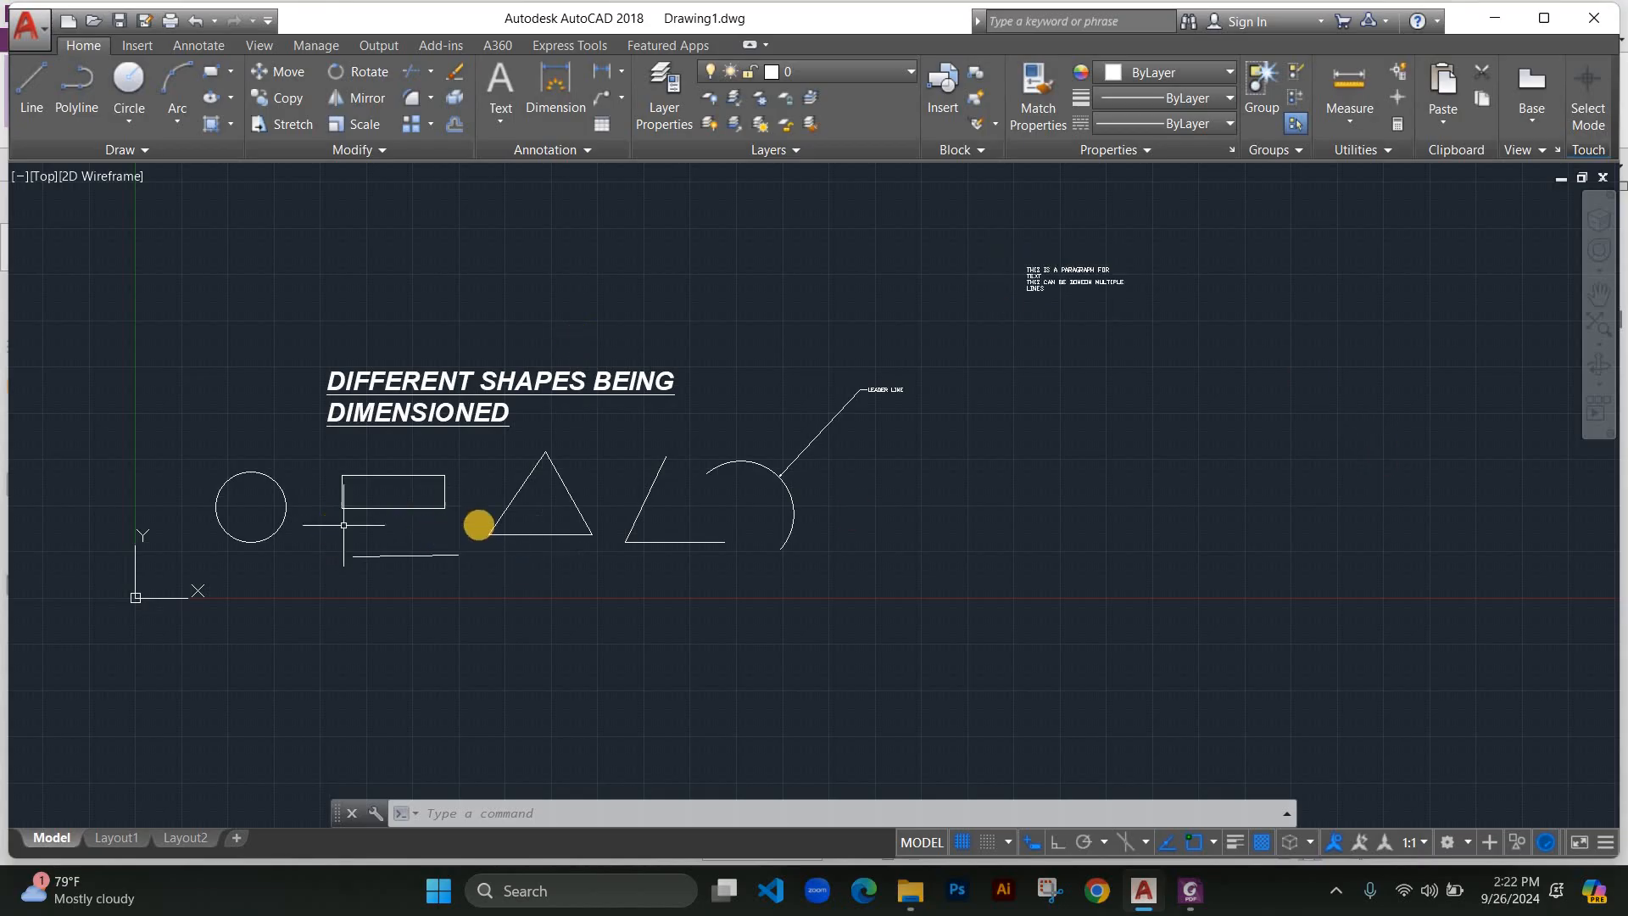
{"action": "scroll", "coordinate": [388, 546], "scroll_direction": "up", "scroll_amount": 4}
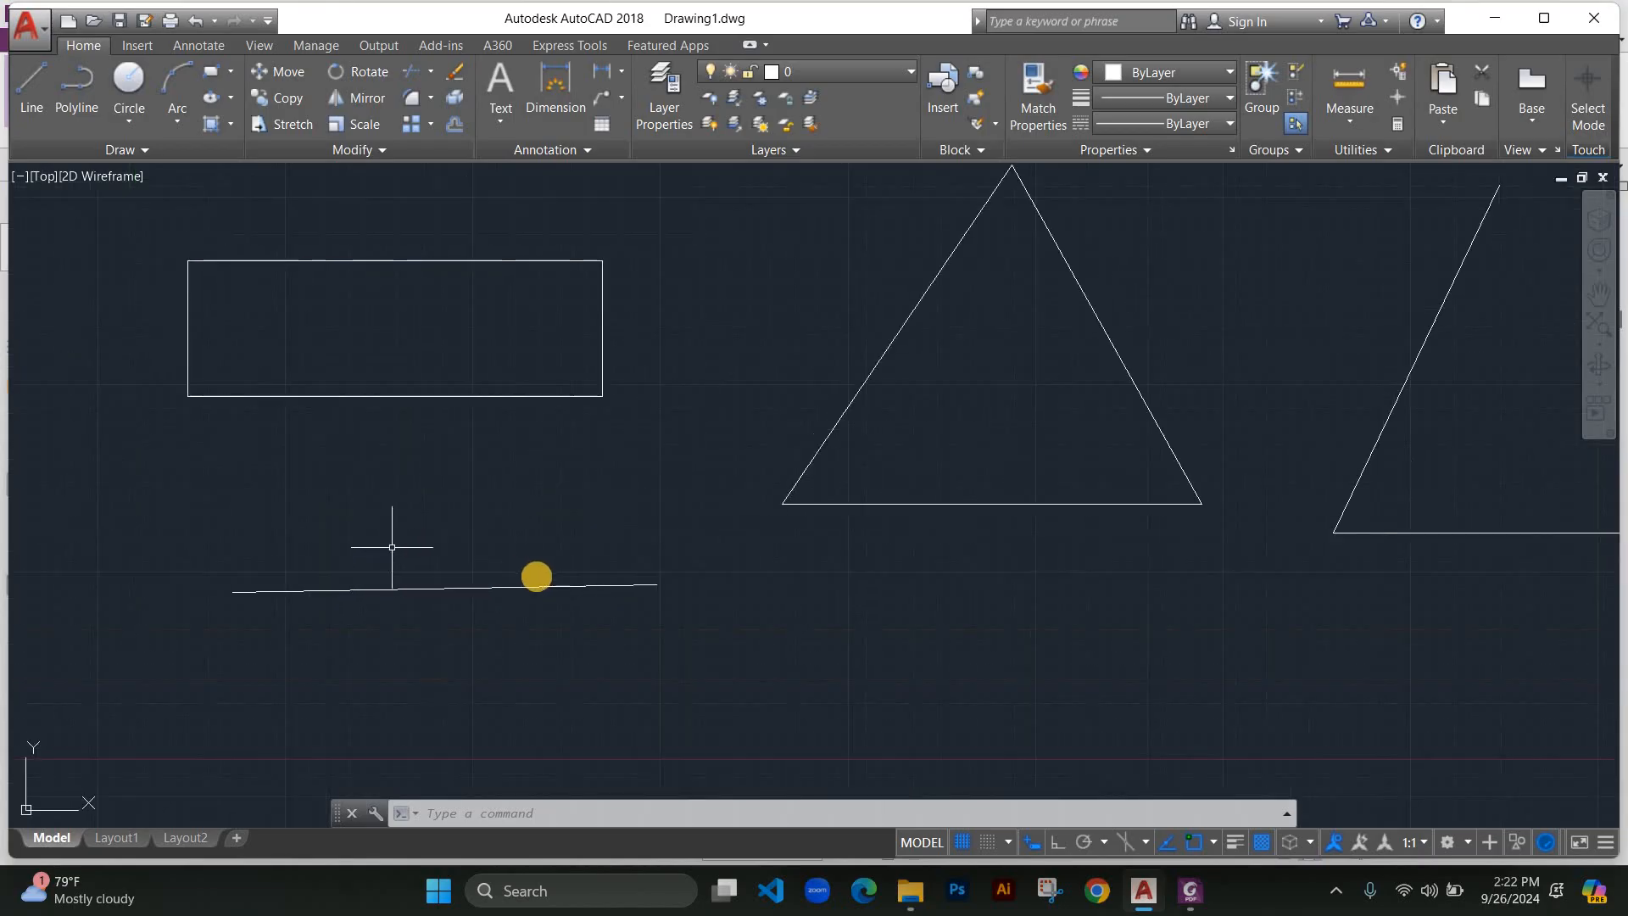
{"action": "scroll", "coordinate": [563, 582], "scroll_direction": "down", "scroll_amount": 4}
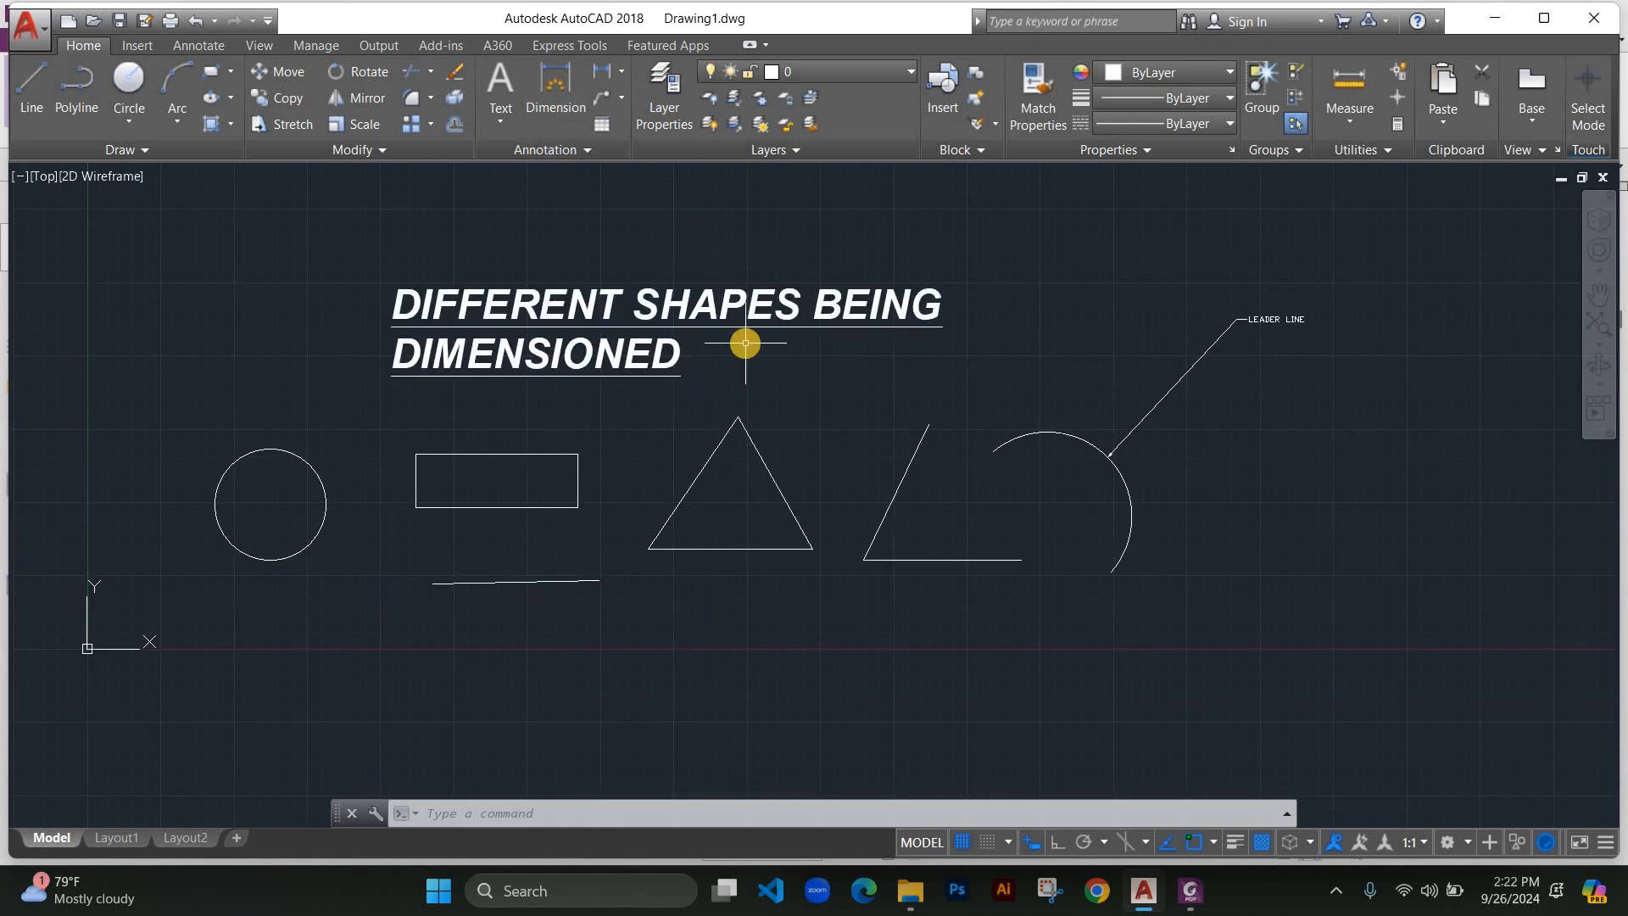
{"action": "key", "text": "F8"}
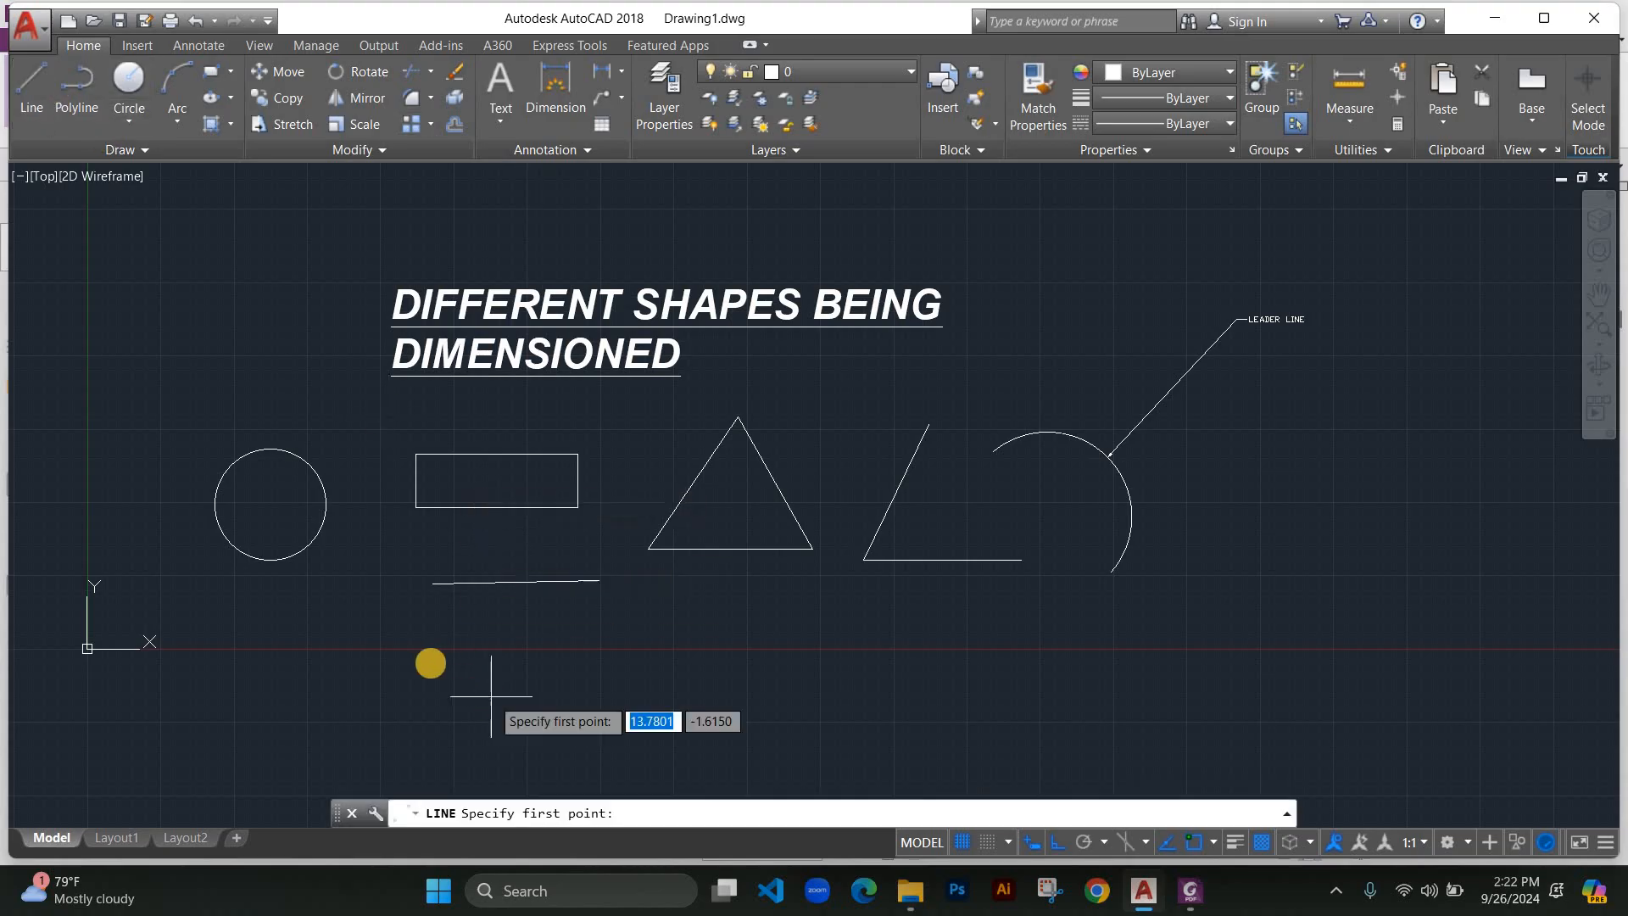
{"action": "left_click", "coordinate": [431, 662]}
{"action": "left_click", "coordinate": [836, 693]}
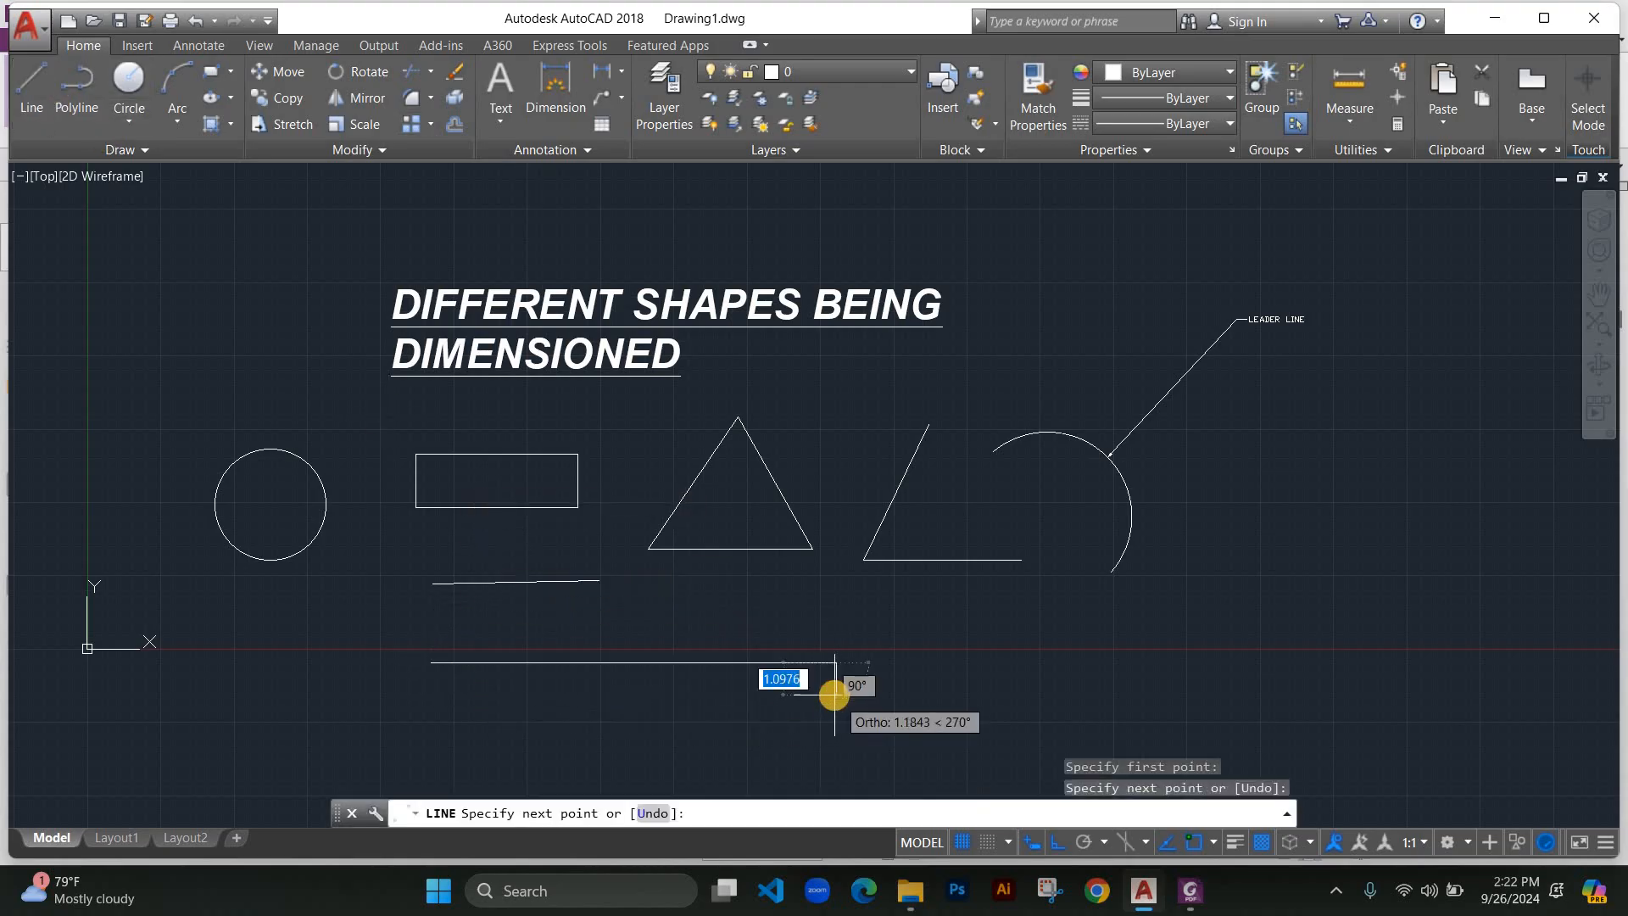
{"action": "key", "text": "Return"}
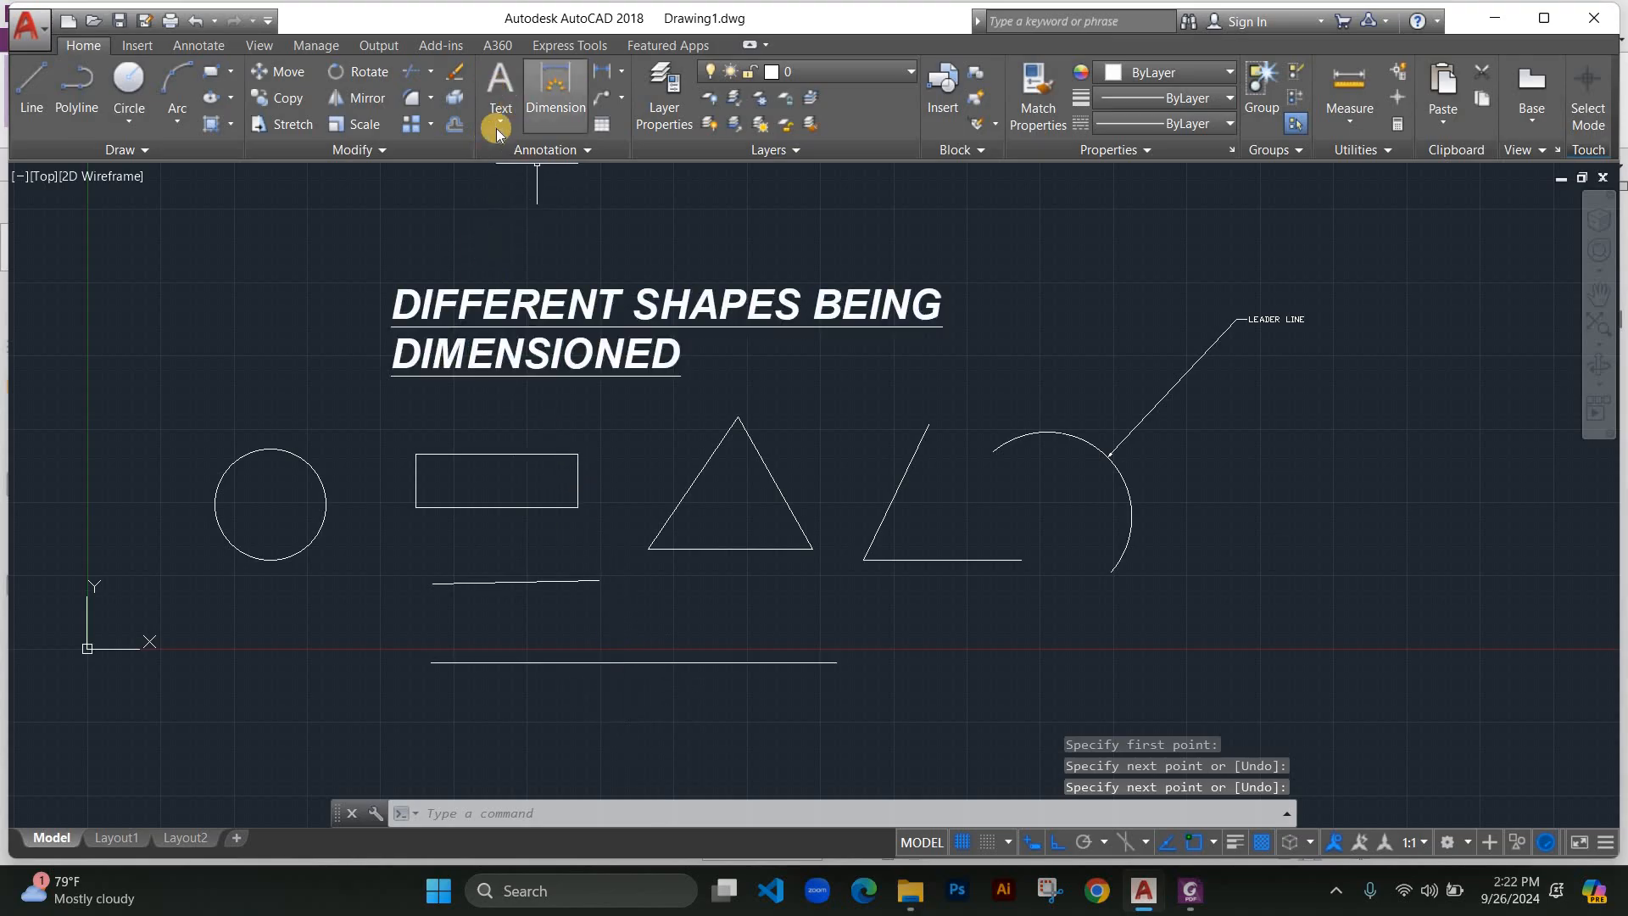
Add a linear dimension to the long horizontal line from end to end, placed just above it, and check it up close.
{"action": "left_click", "coordinate": [628, 71]}
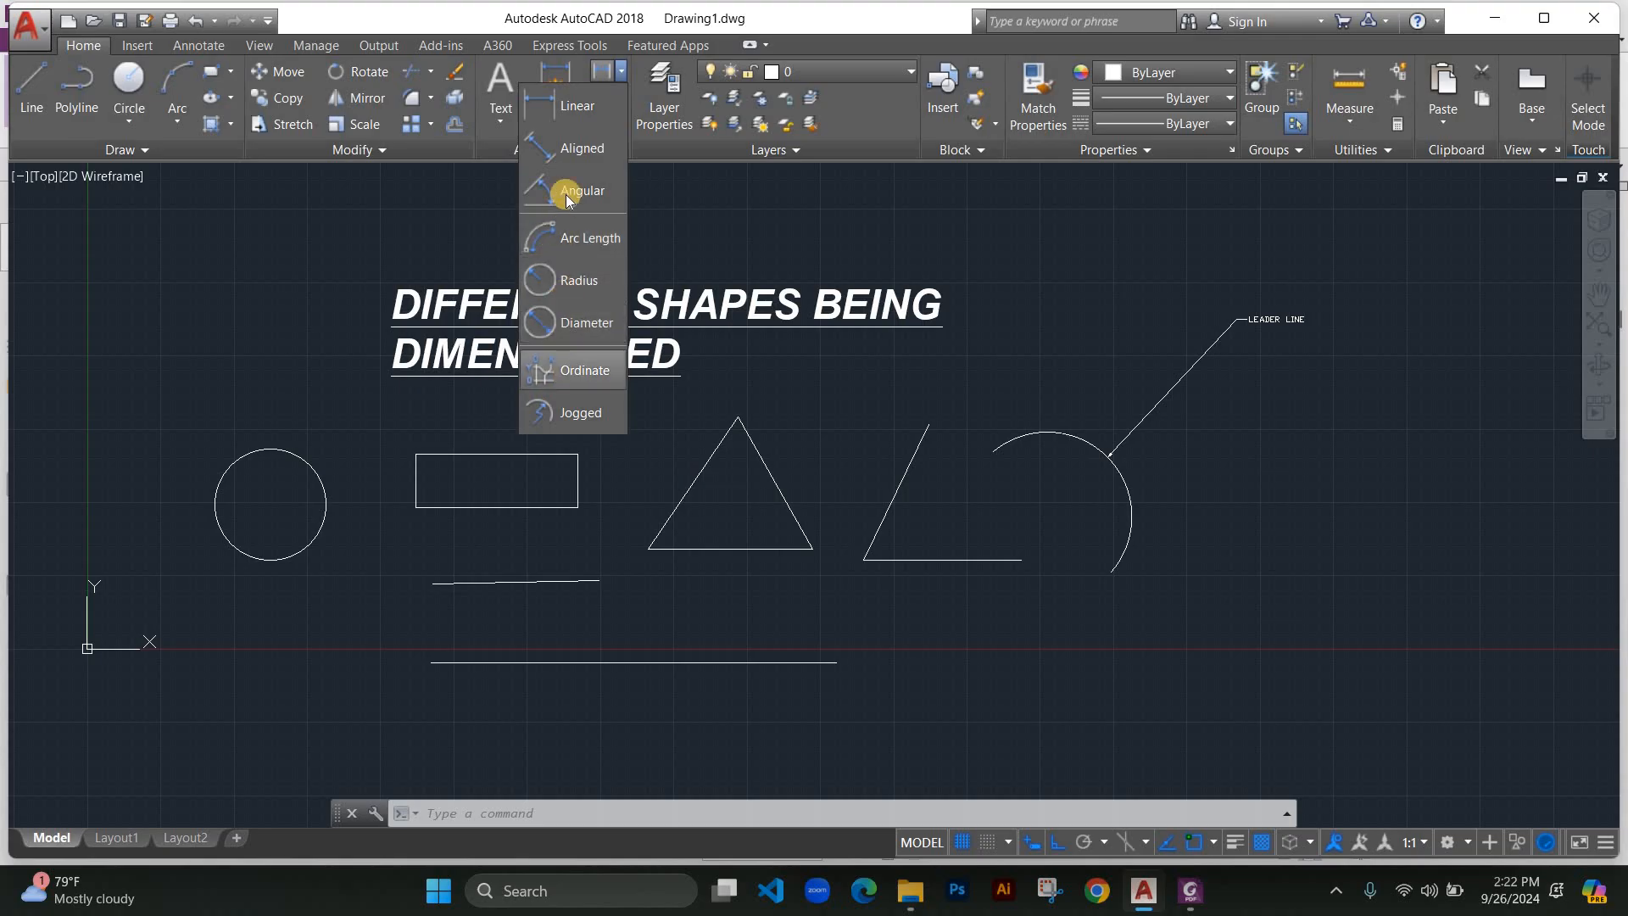
{"action": "left_click", "coordinate": [577, 105]}
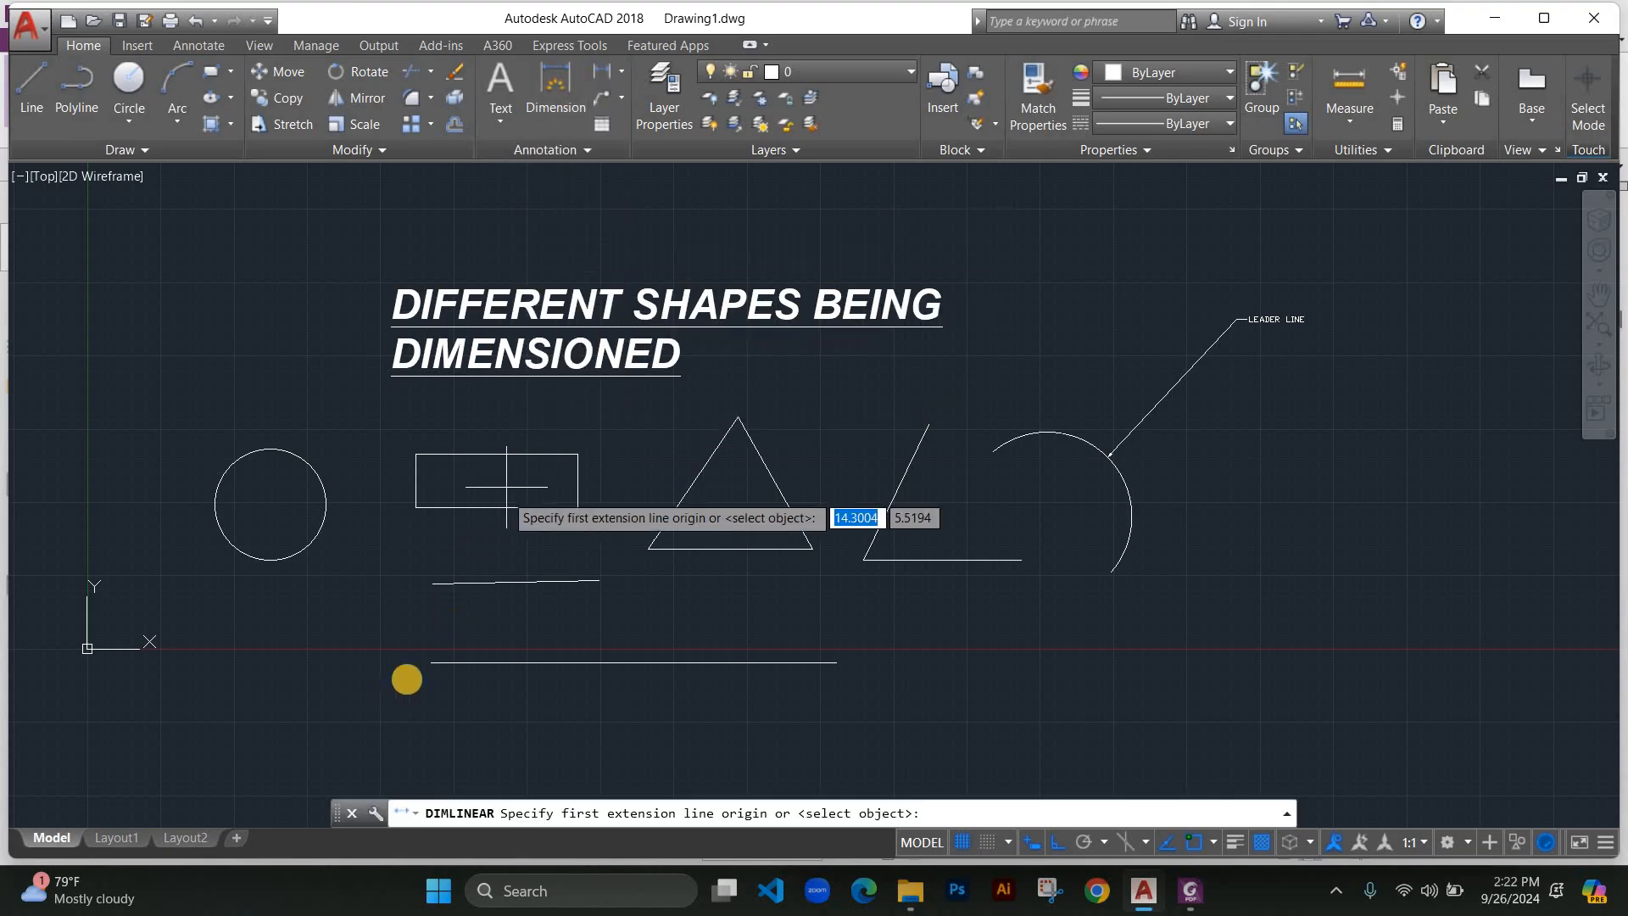
{"action": "left_click", "coordinate": [430, 662]}
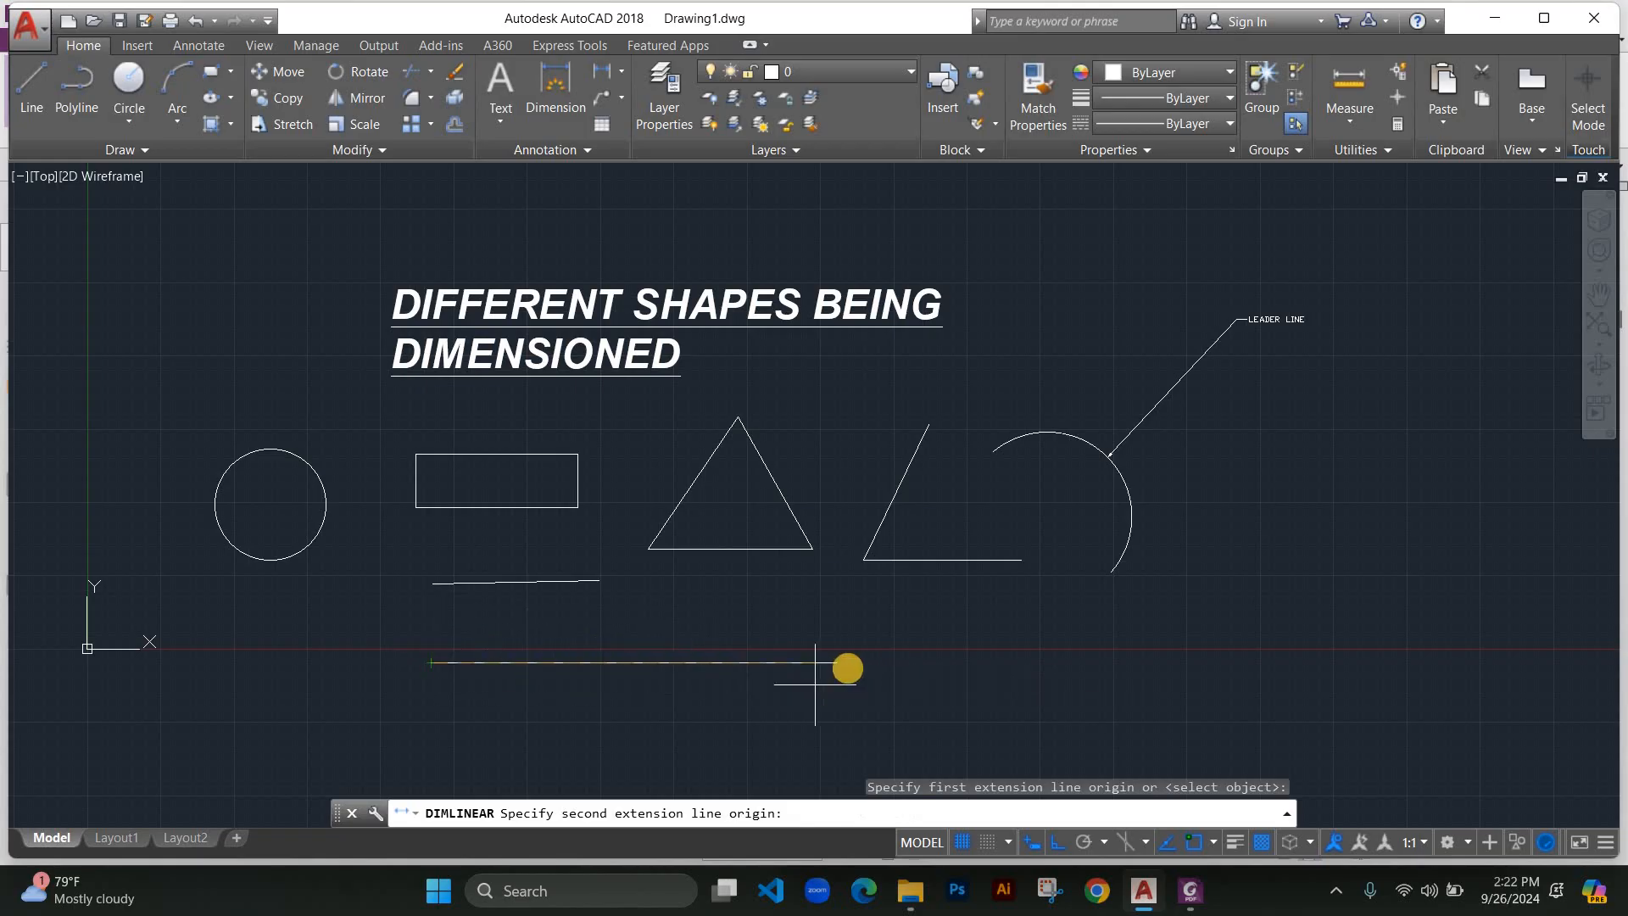
{"action": "left_click", "coordinate": [835, 663]}
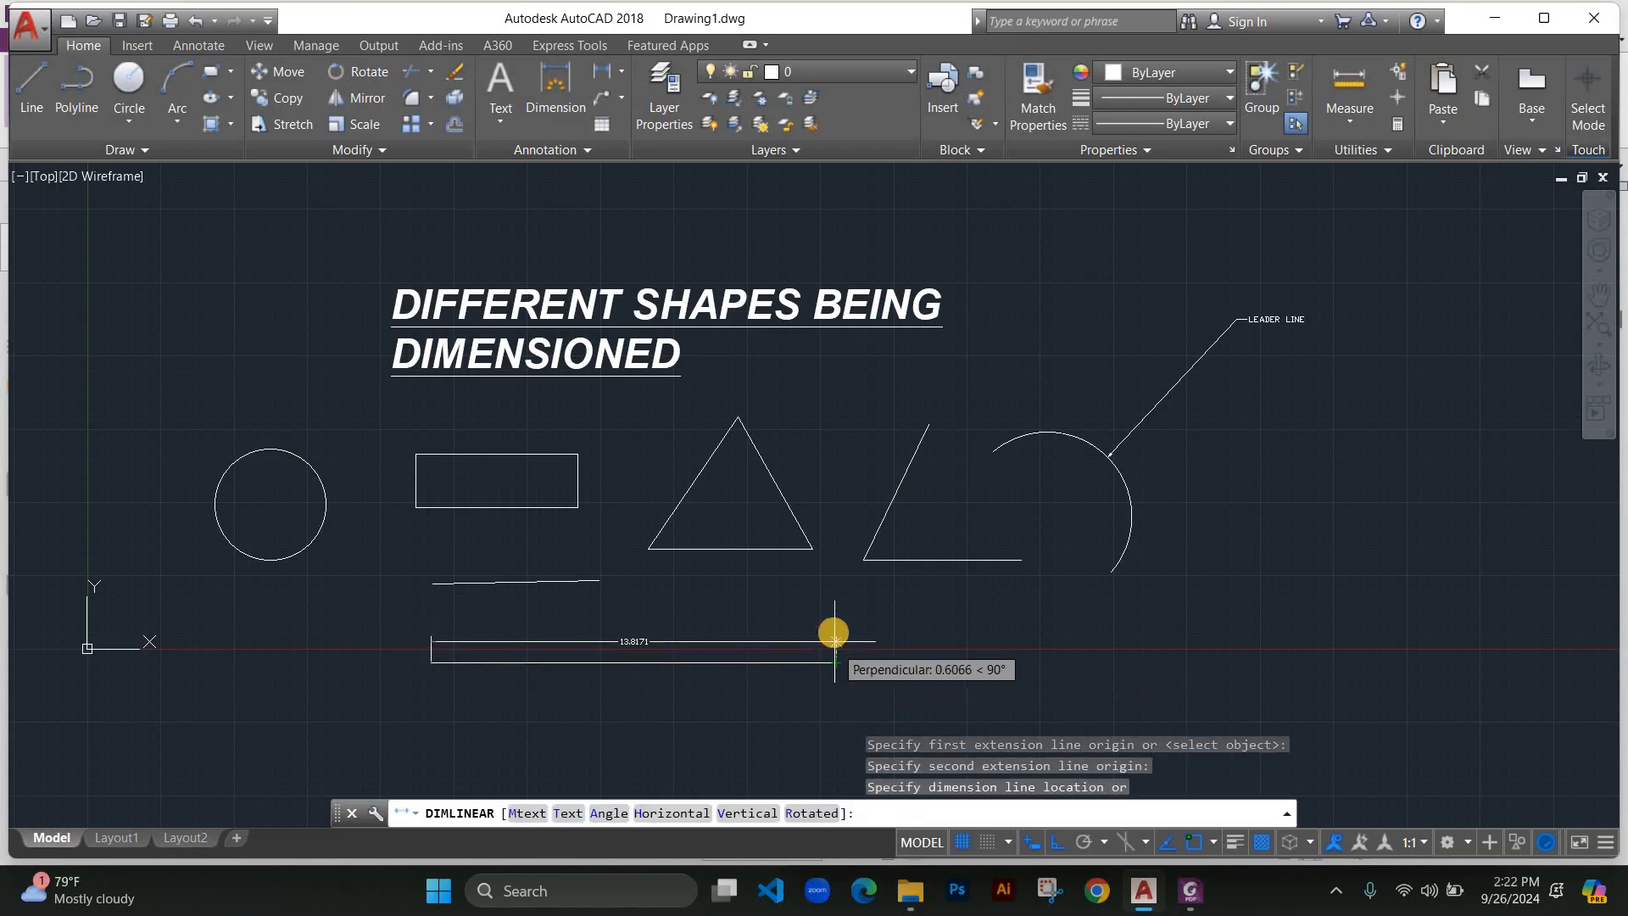
{"action": "left_click", "coordinate": [835, 632]}
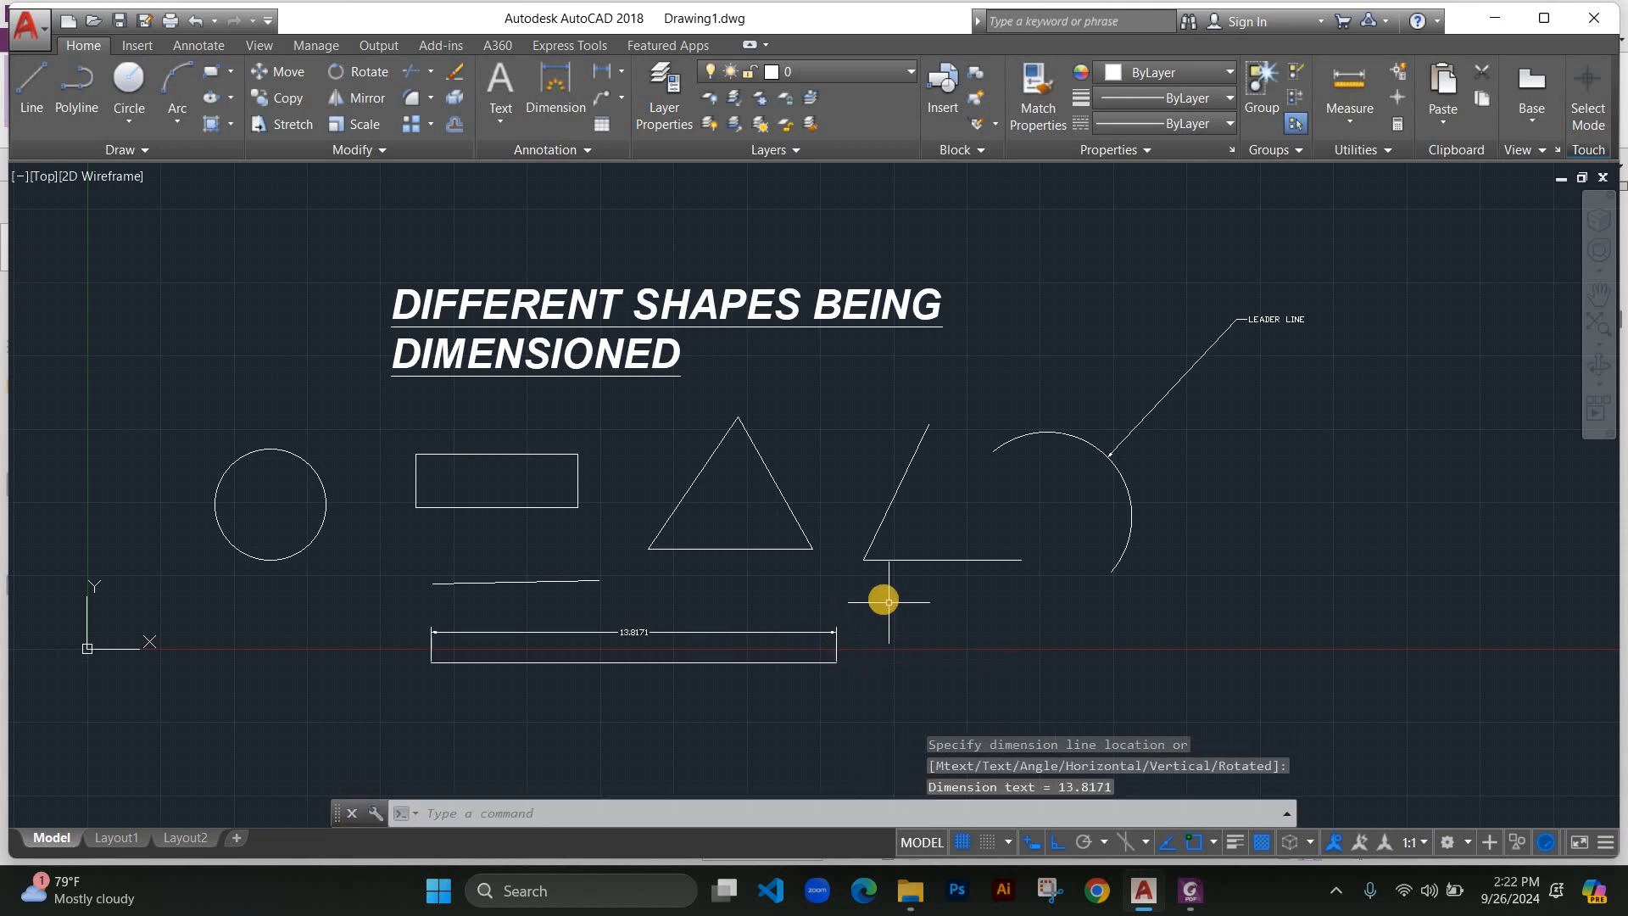
{"action": "scroll", "coordinate": [619, 625], "scroll_direction": "up", "scroll_amount": 5}
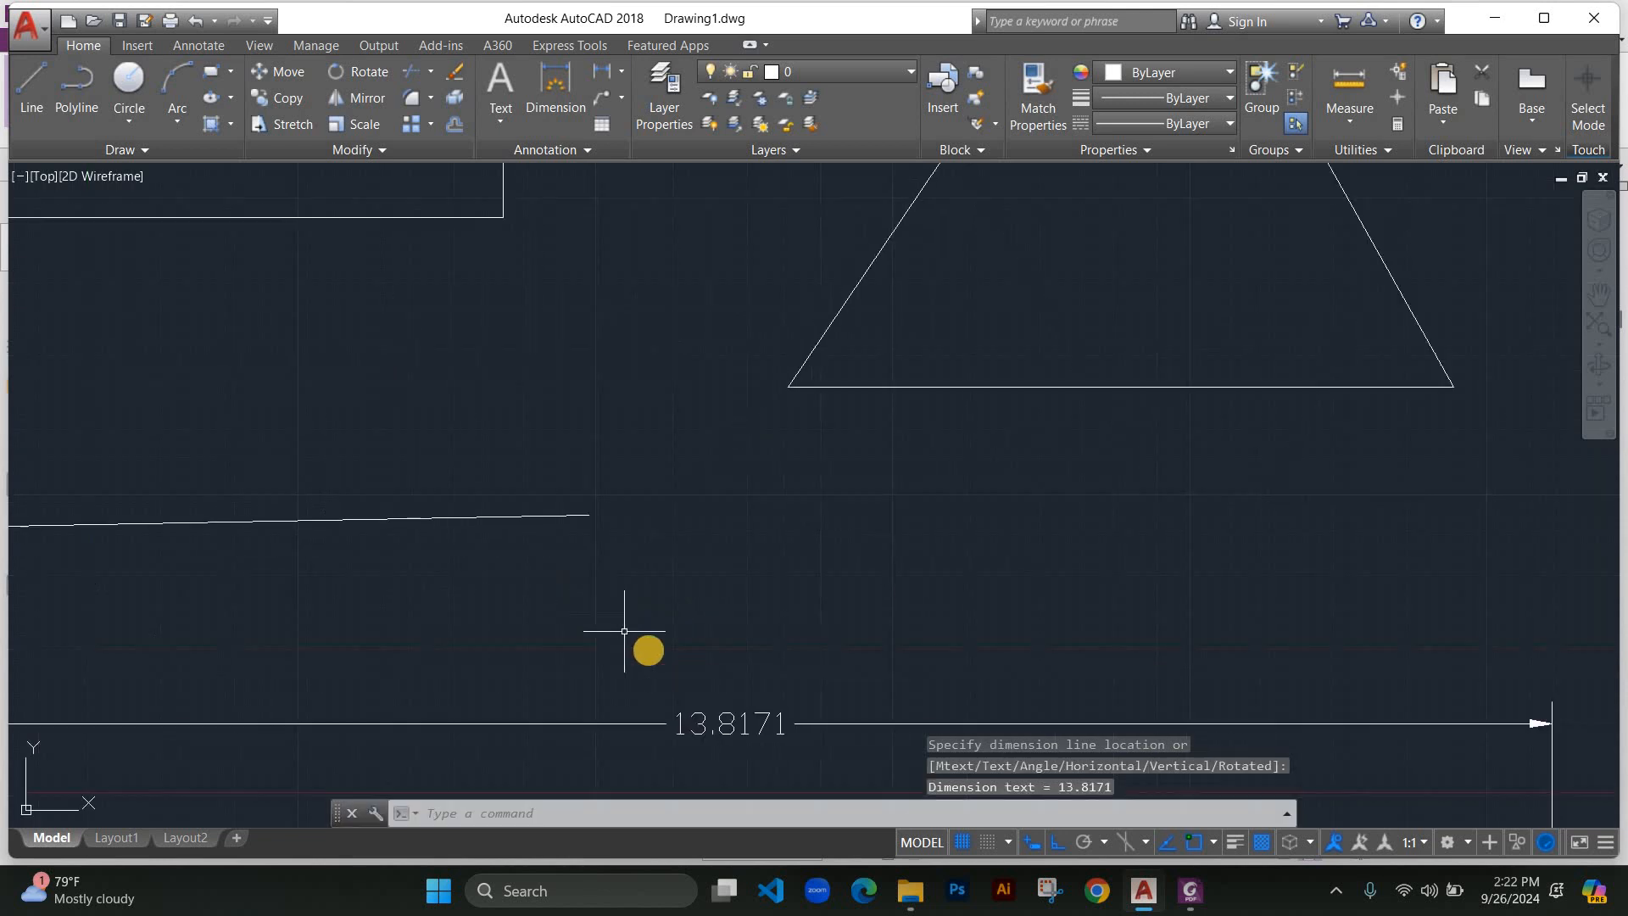
{"action": "middle_click_drag", "start_coordinate": [647, 650], "coordinate": [647, 509]}
{"action": "scroll", "coordinate": [713, 542], "scroll_direction": "down", "scroll_amount": 2}
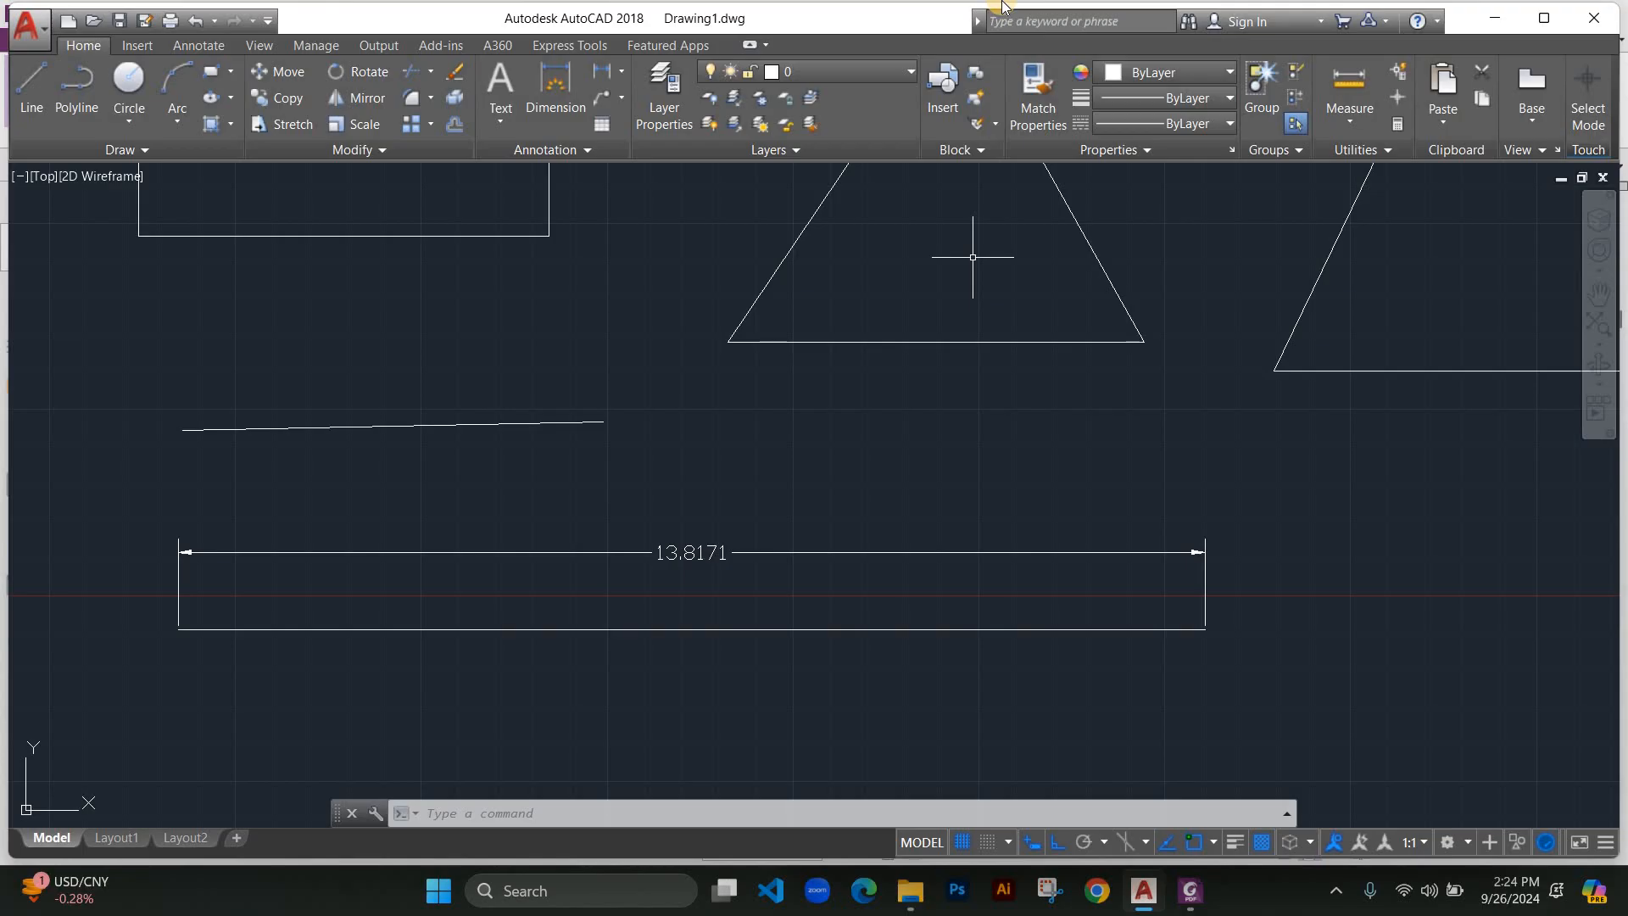
{"action": "type", "text": "D"}
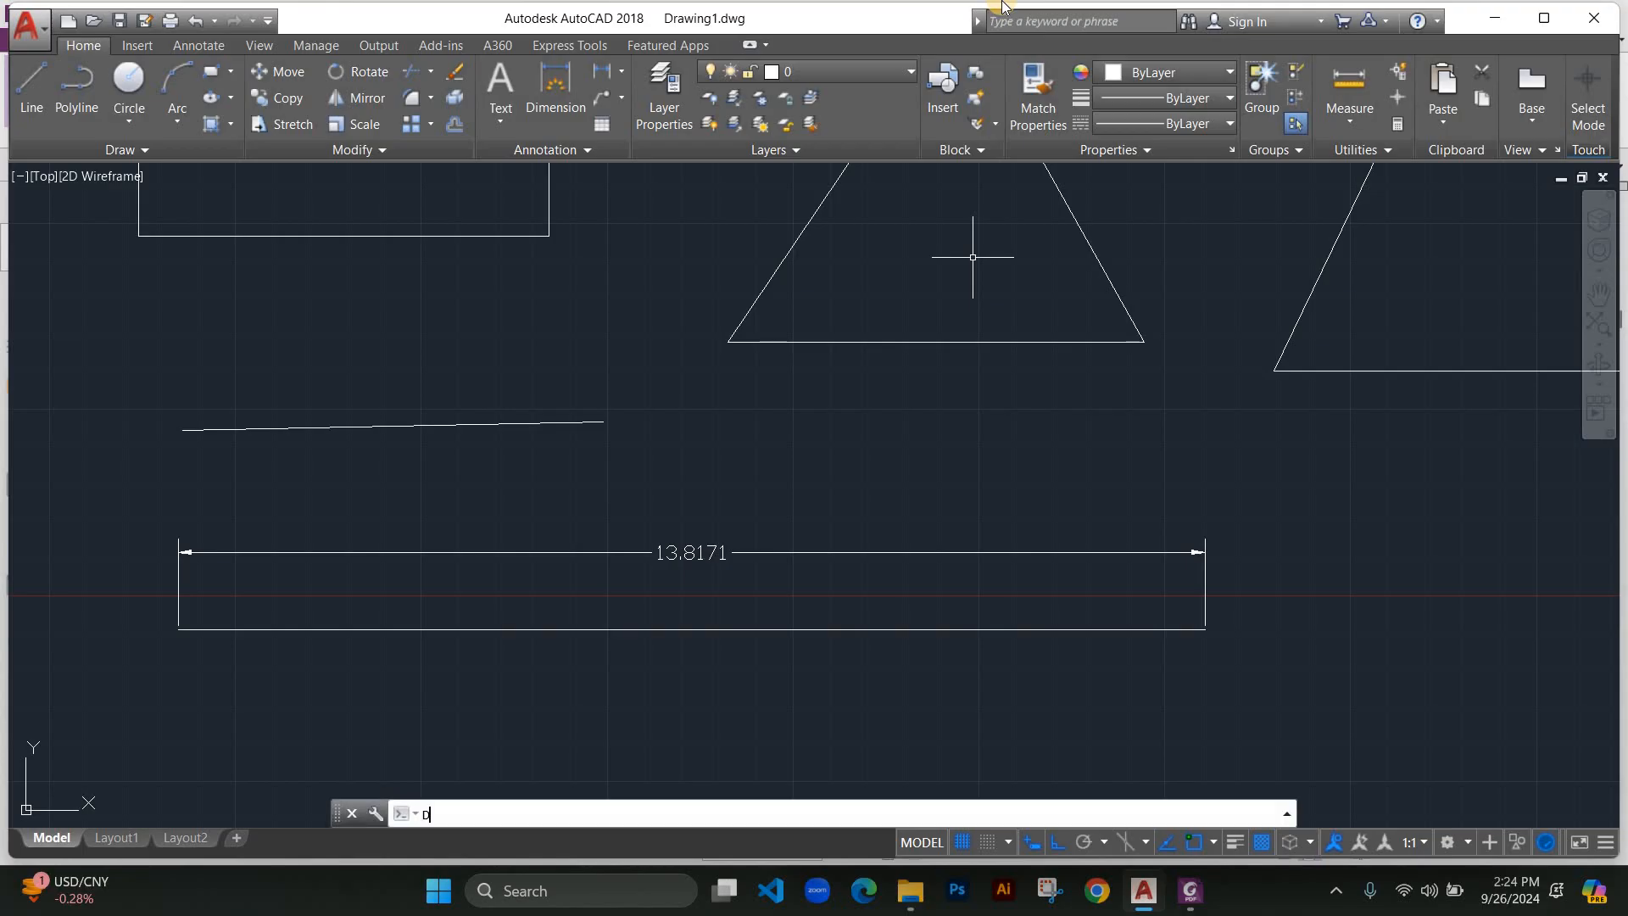
{"action": "type", "text": "IM"}
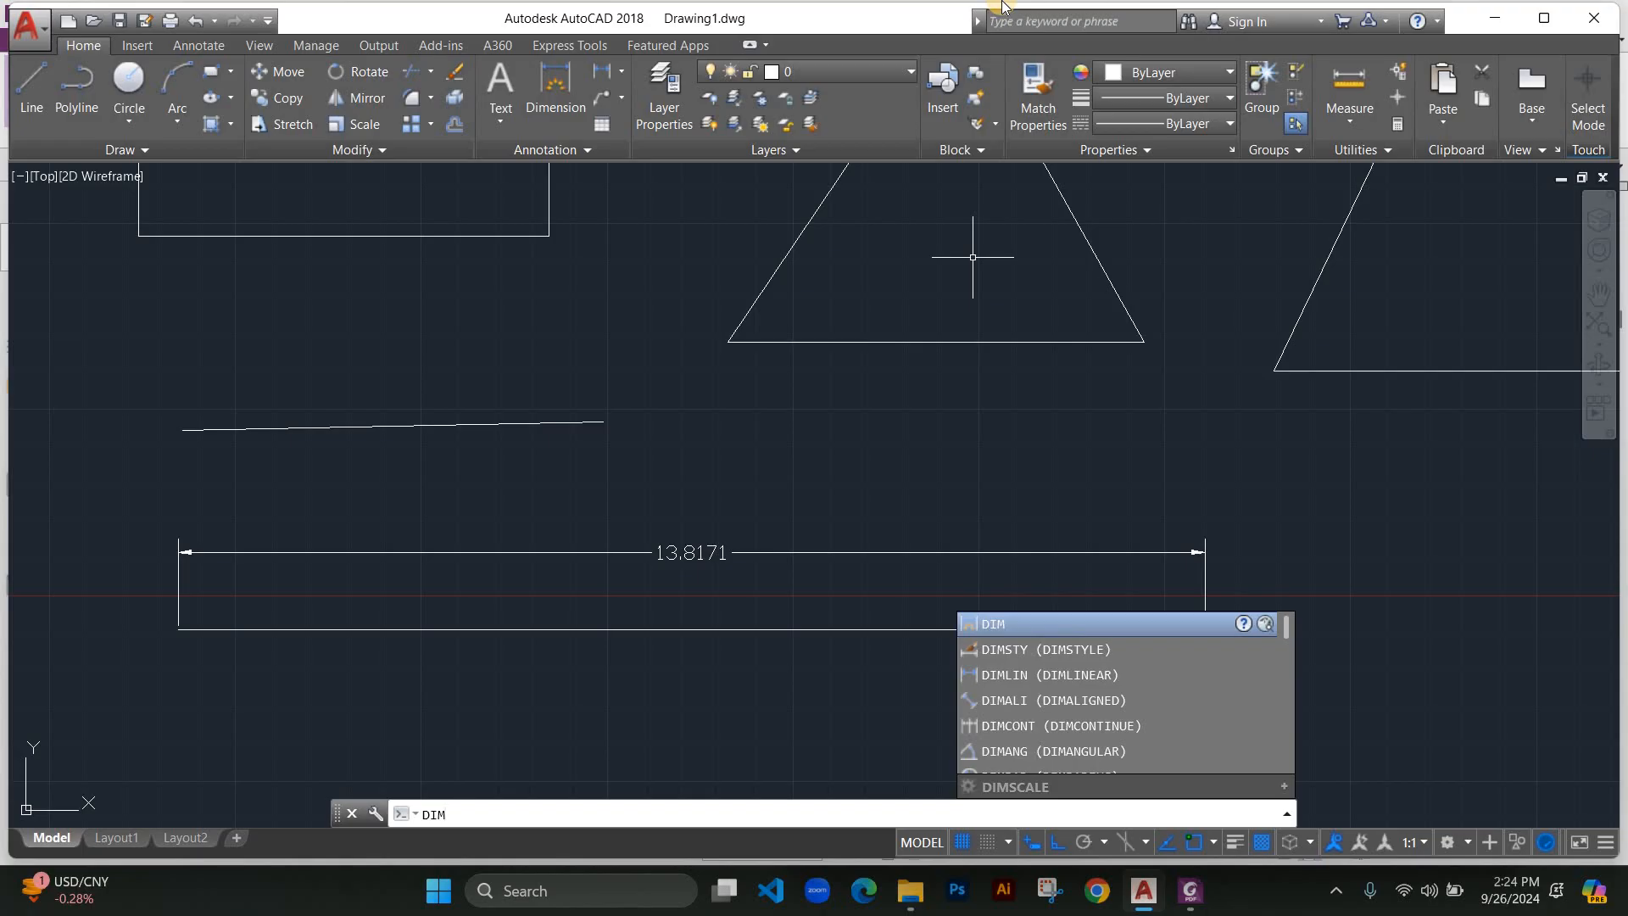
{"action": "type", "text": "ST"}
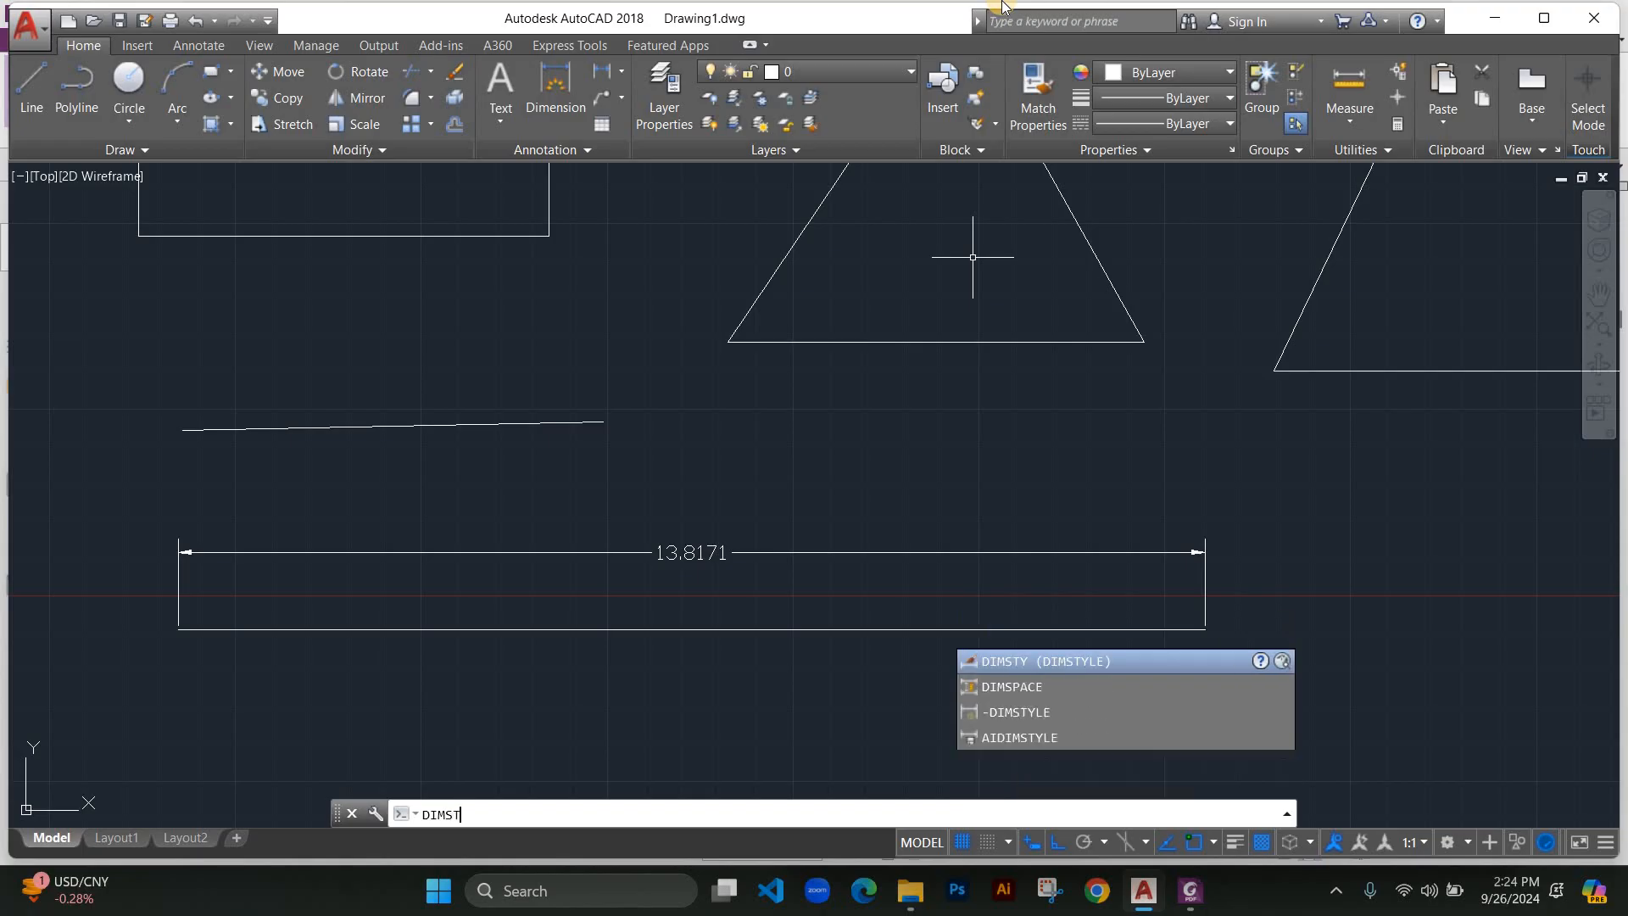
{"action": "type", "text": "Y"}
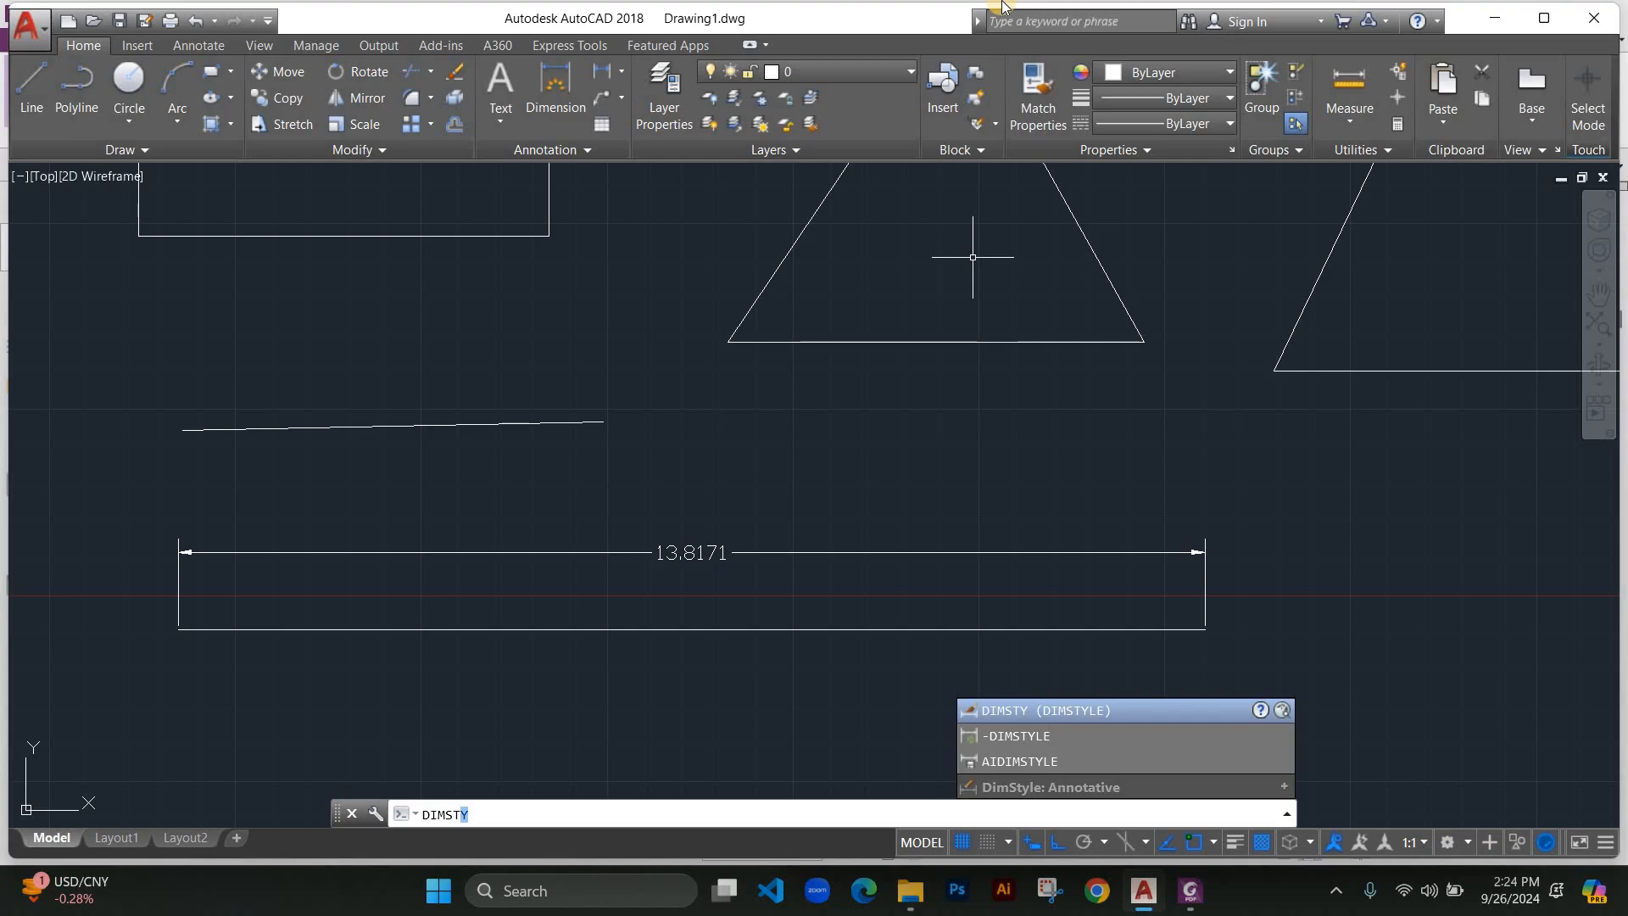
{"action": "key", "text": "Return"}
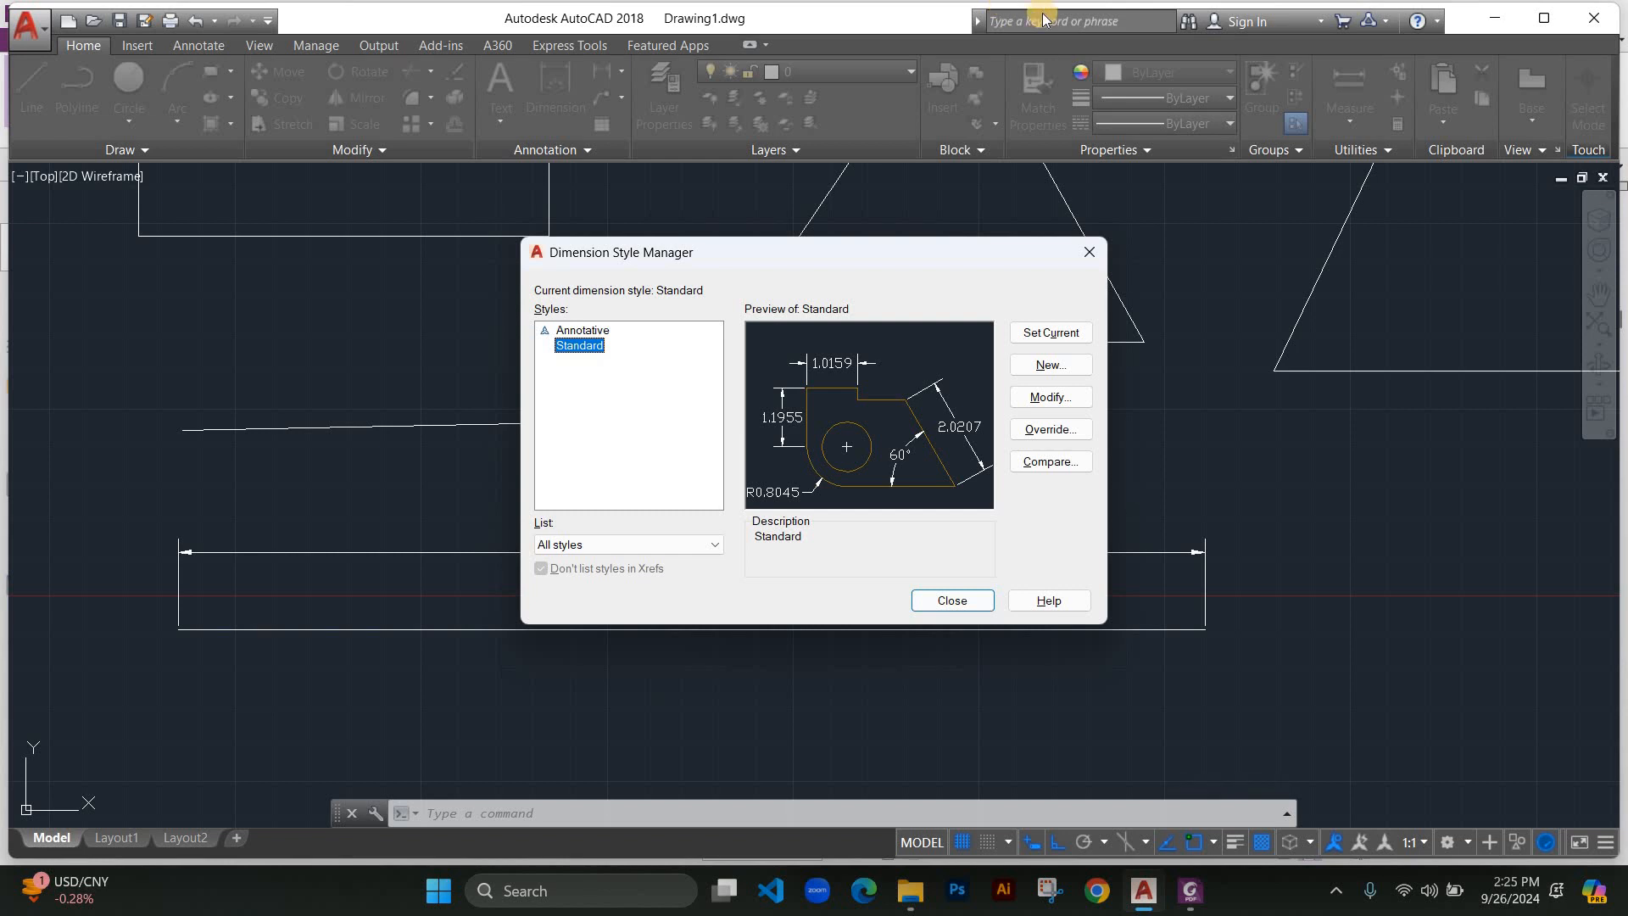
{"action": "left_click", "coordinate": [1093, 254]}
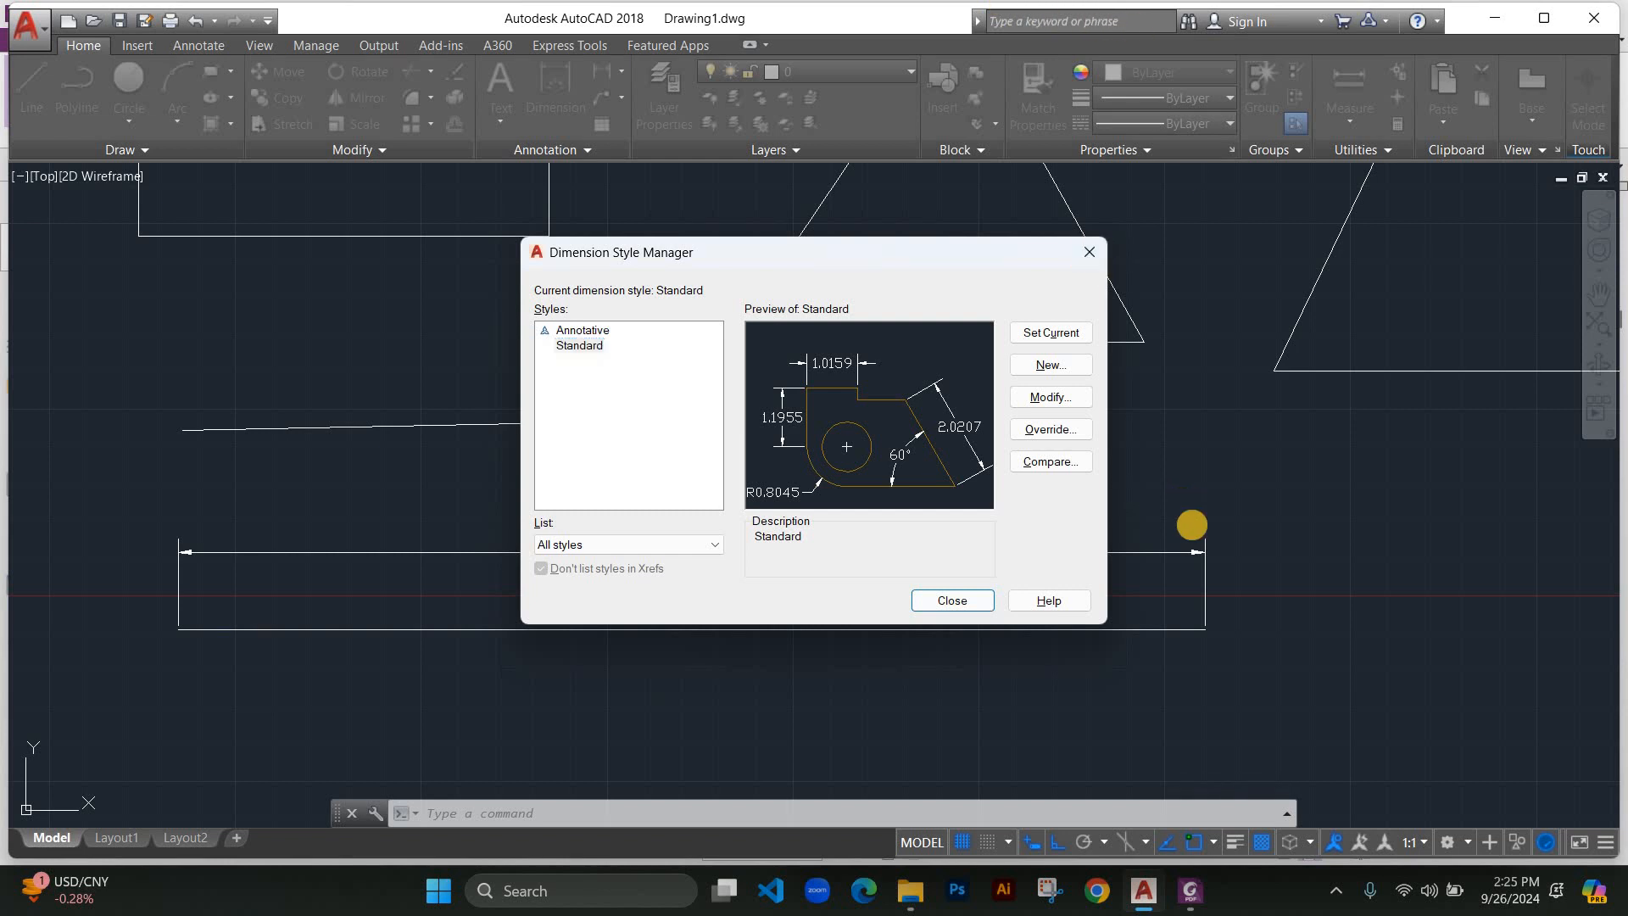
Modify the Standard dimension style with DIMSTYLE, setting its text height to 1.
{"action": "type", "text": "DI"}
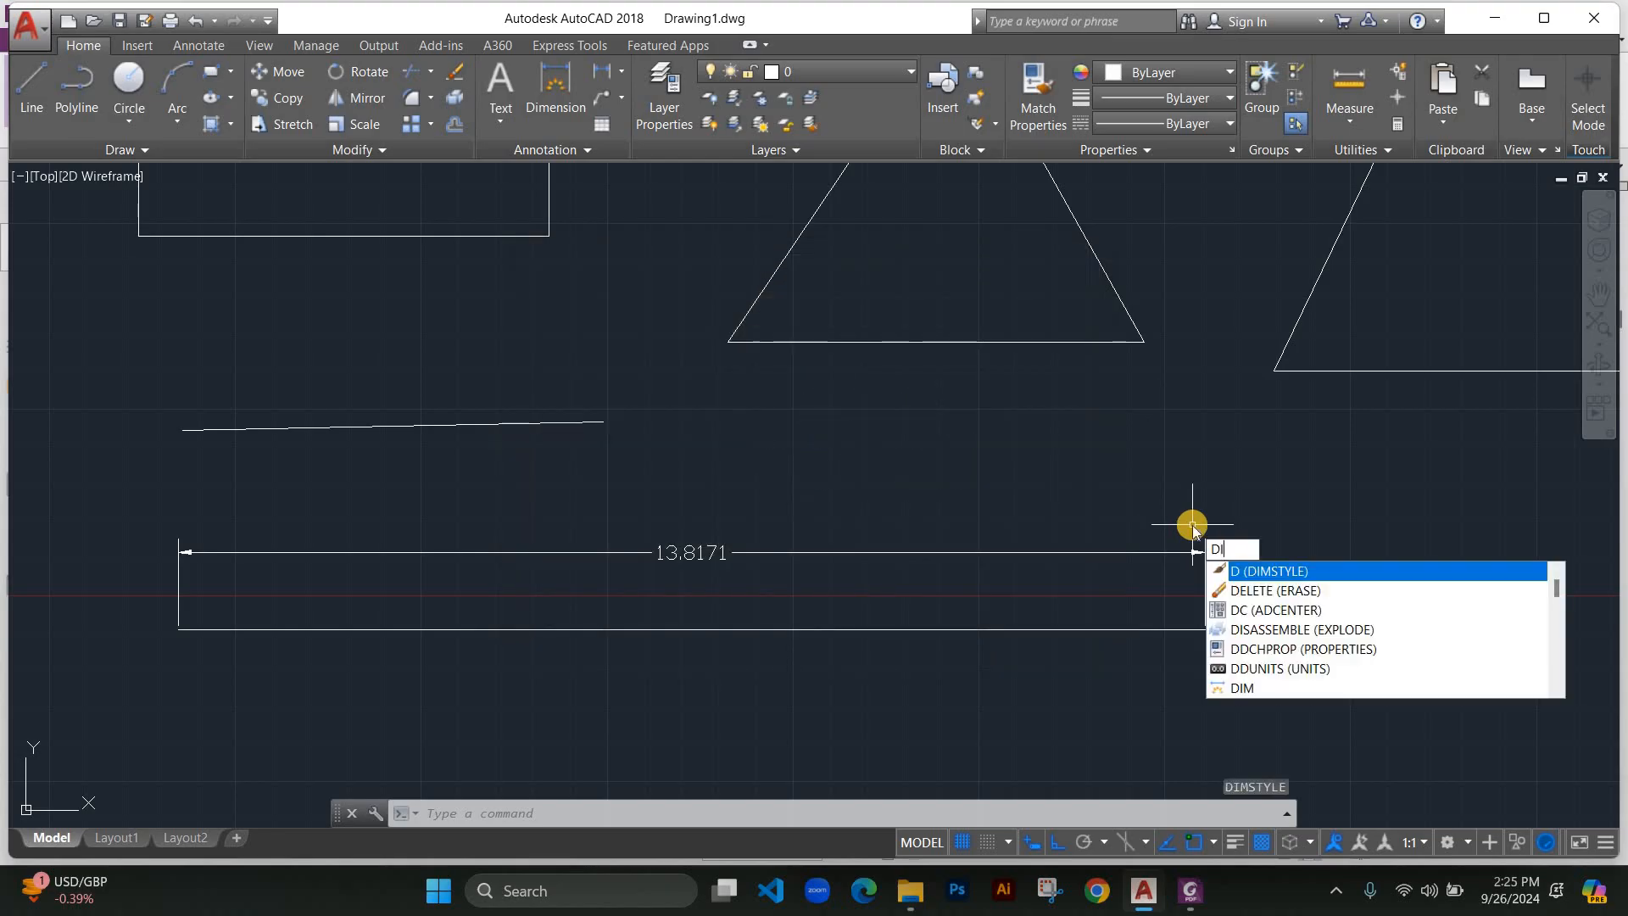
{"action": "type", "text": "MSTY"}
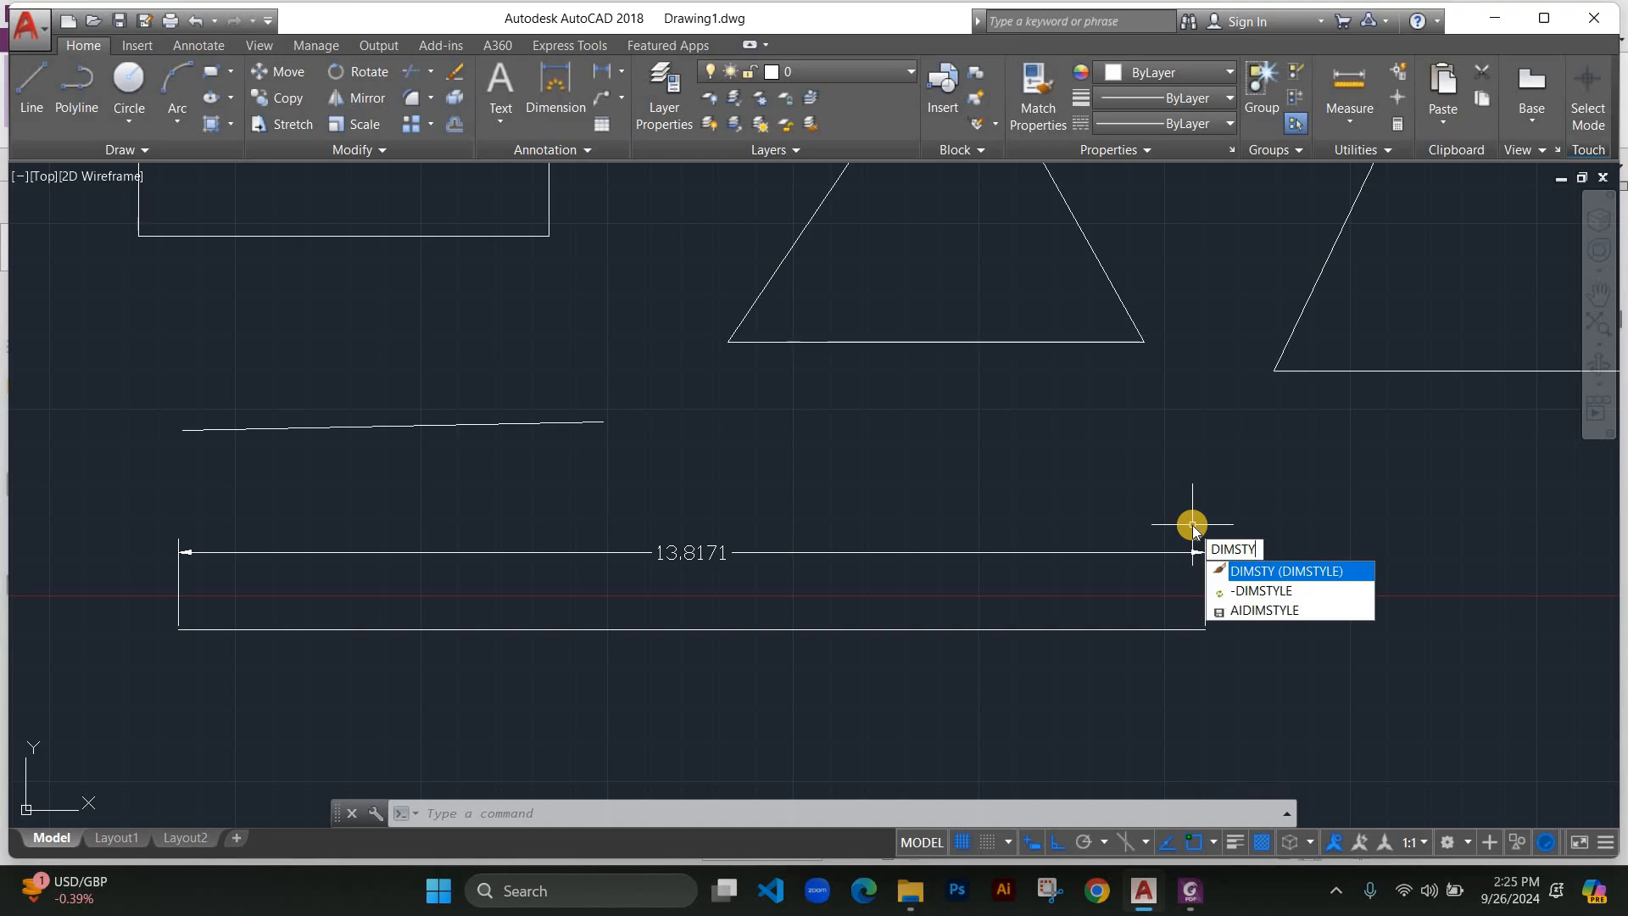
{"action": "key", "text": "Return"}
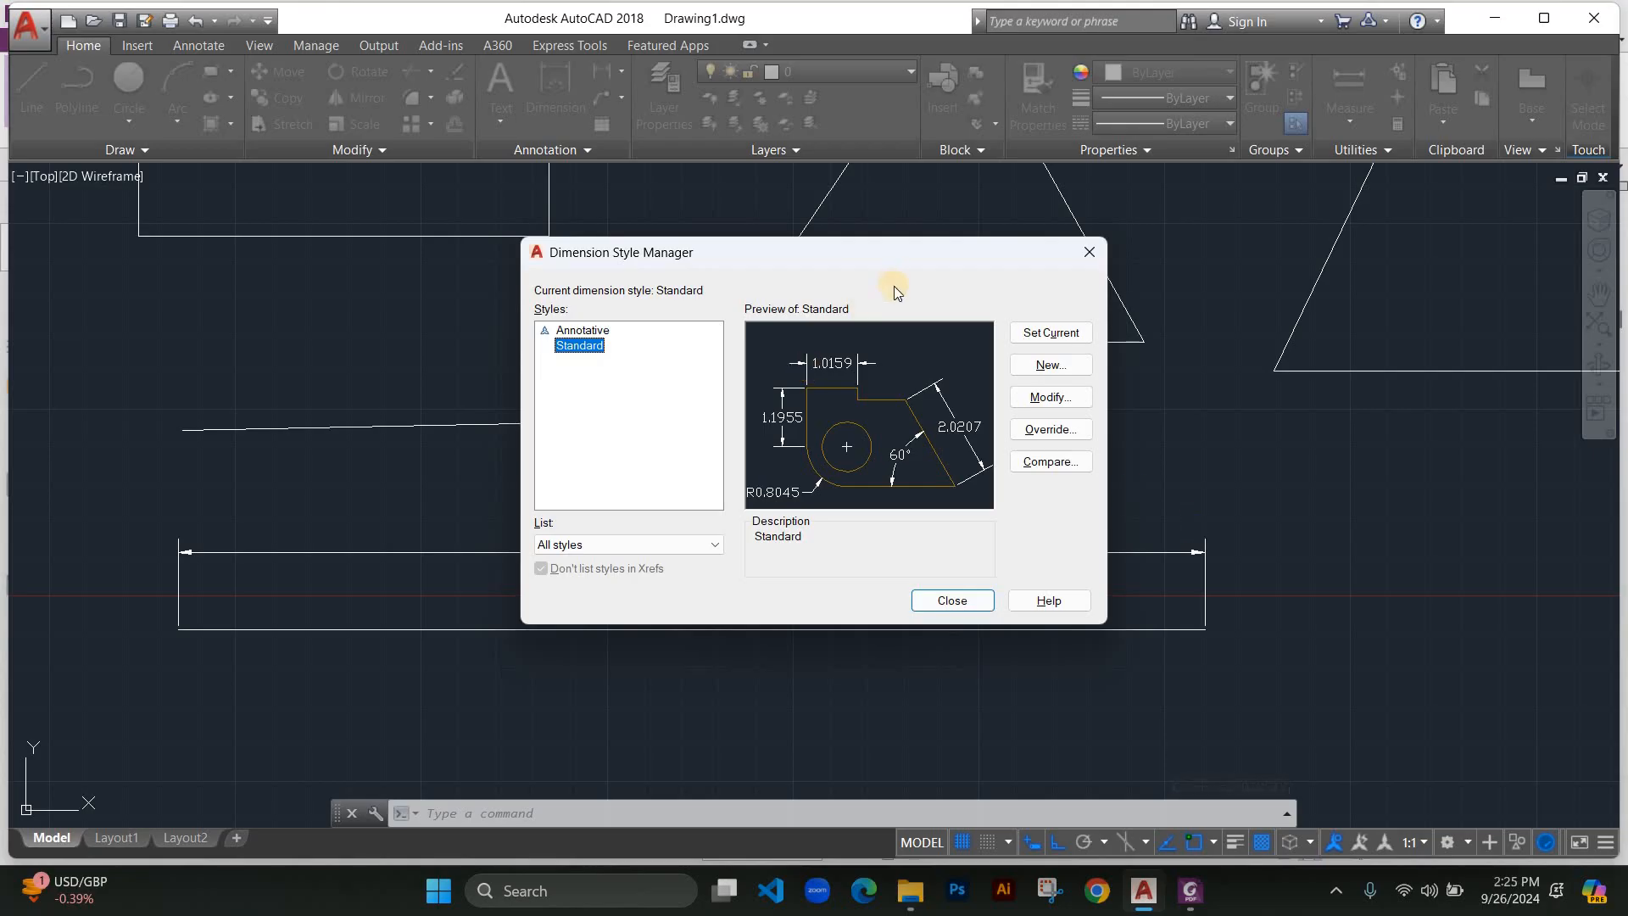
{"action": "left_click", "coordinate": [1066, 402]}
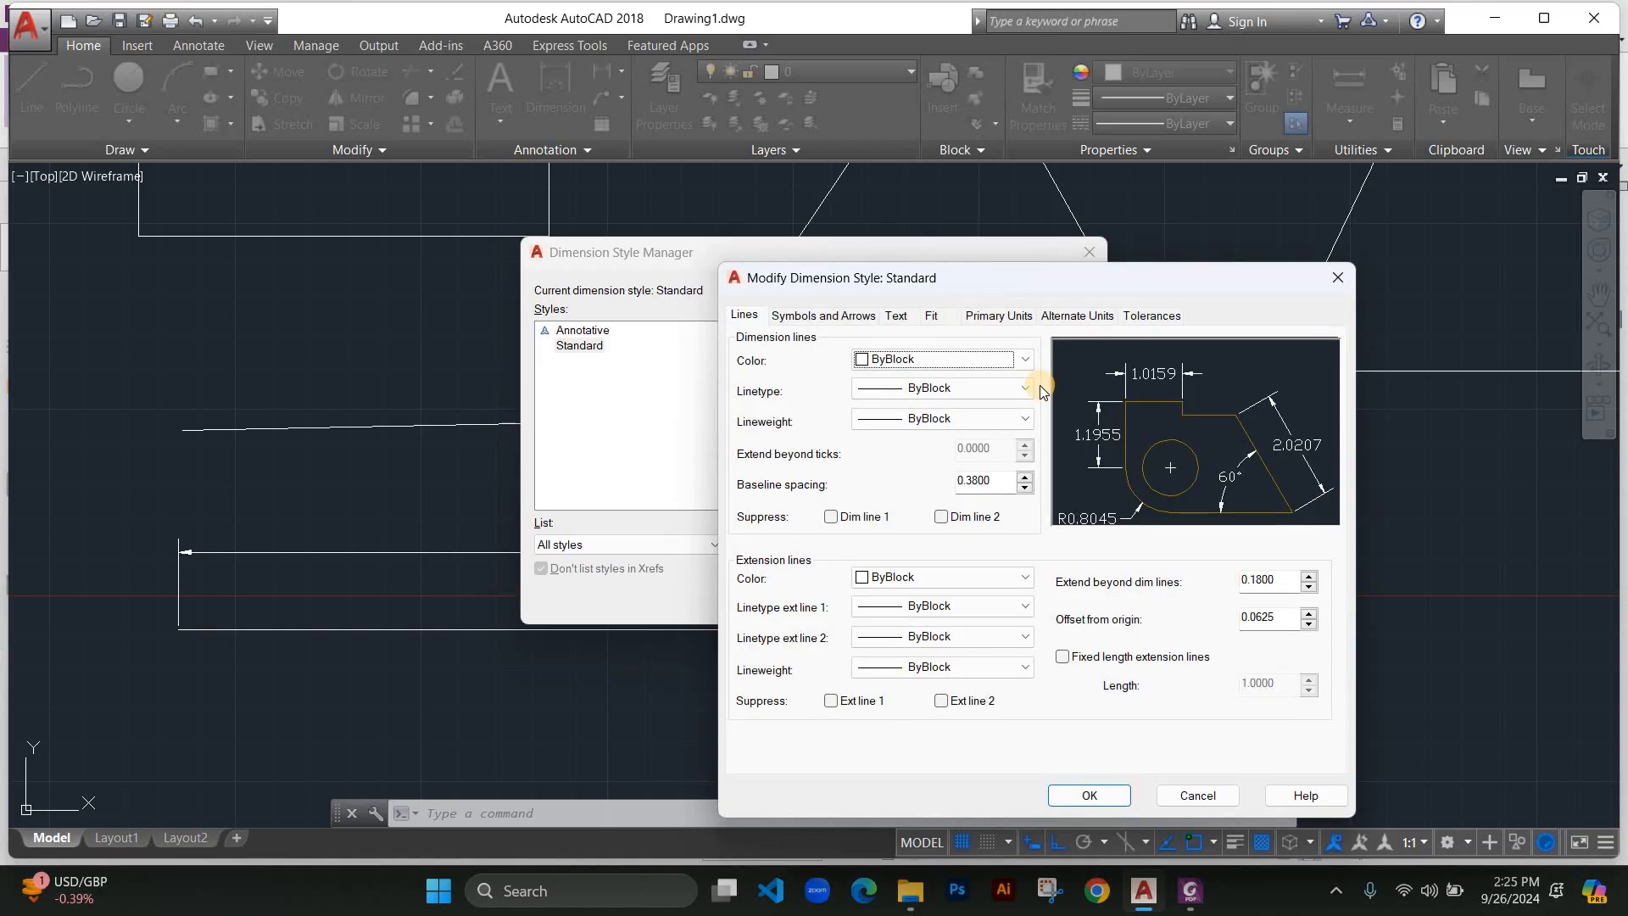
{"action": "left_click", "coordinate": [895, 316]}
{"action": "left_click", "coordinate": [985, 465]}
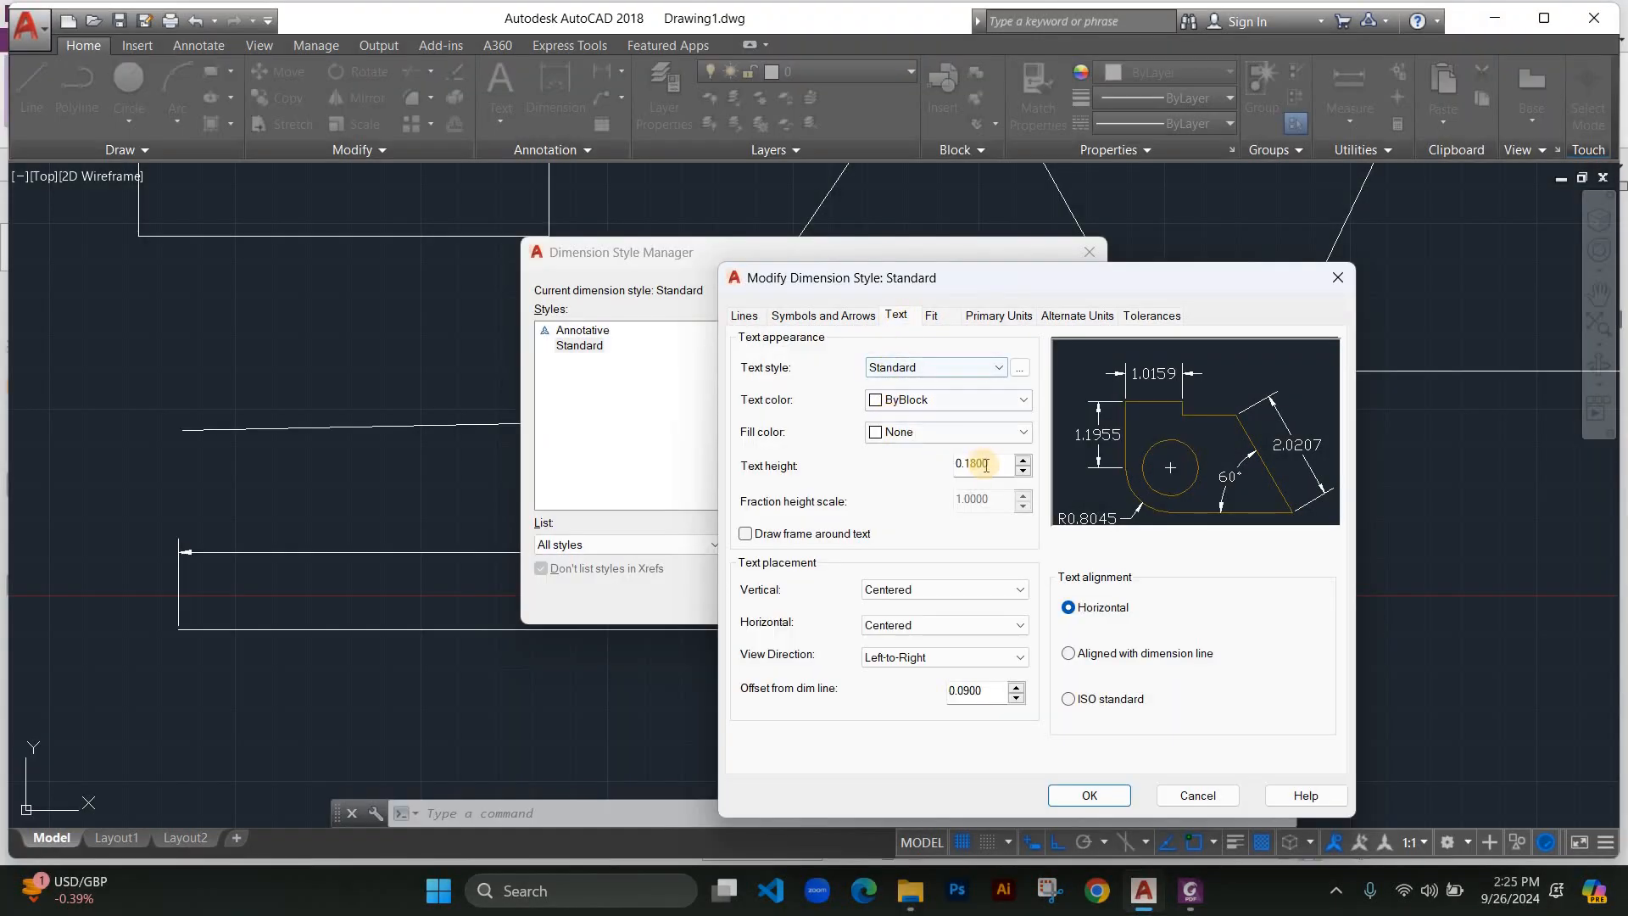
{"action": "left_click_drag", "start_coordinate": [999, 465], "coordinate": [778, 400]}
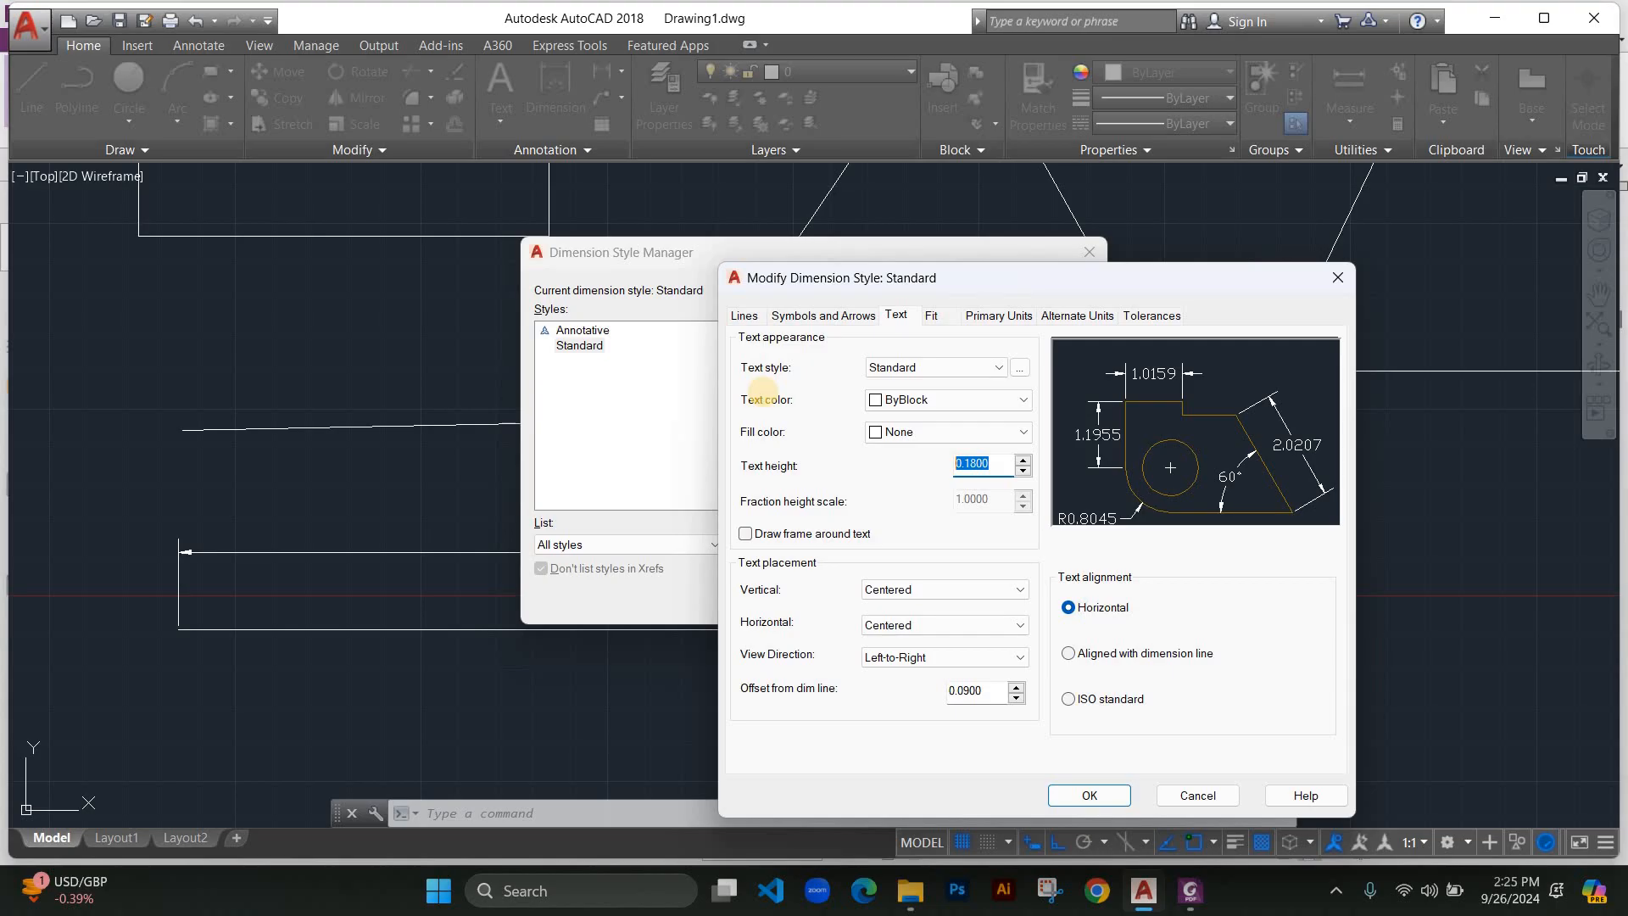
{"action": "type", "text": "1"}
{"action": "left_click", "coordinate": [1088, 795]}
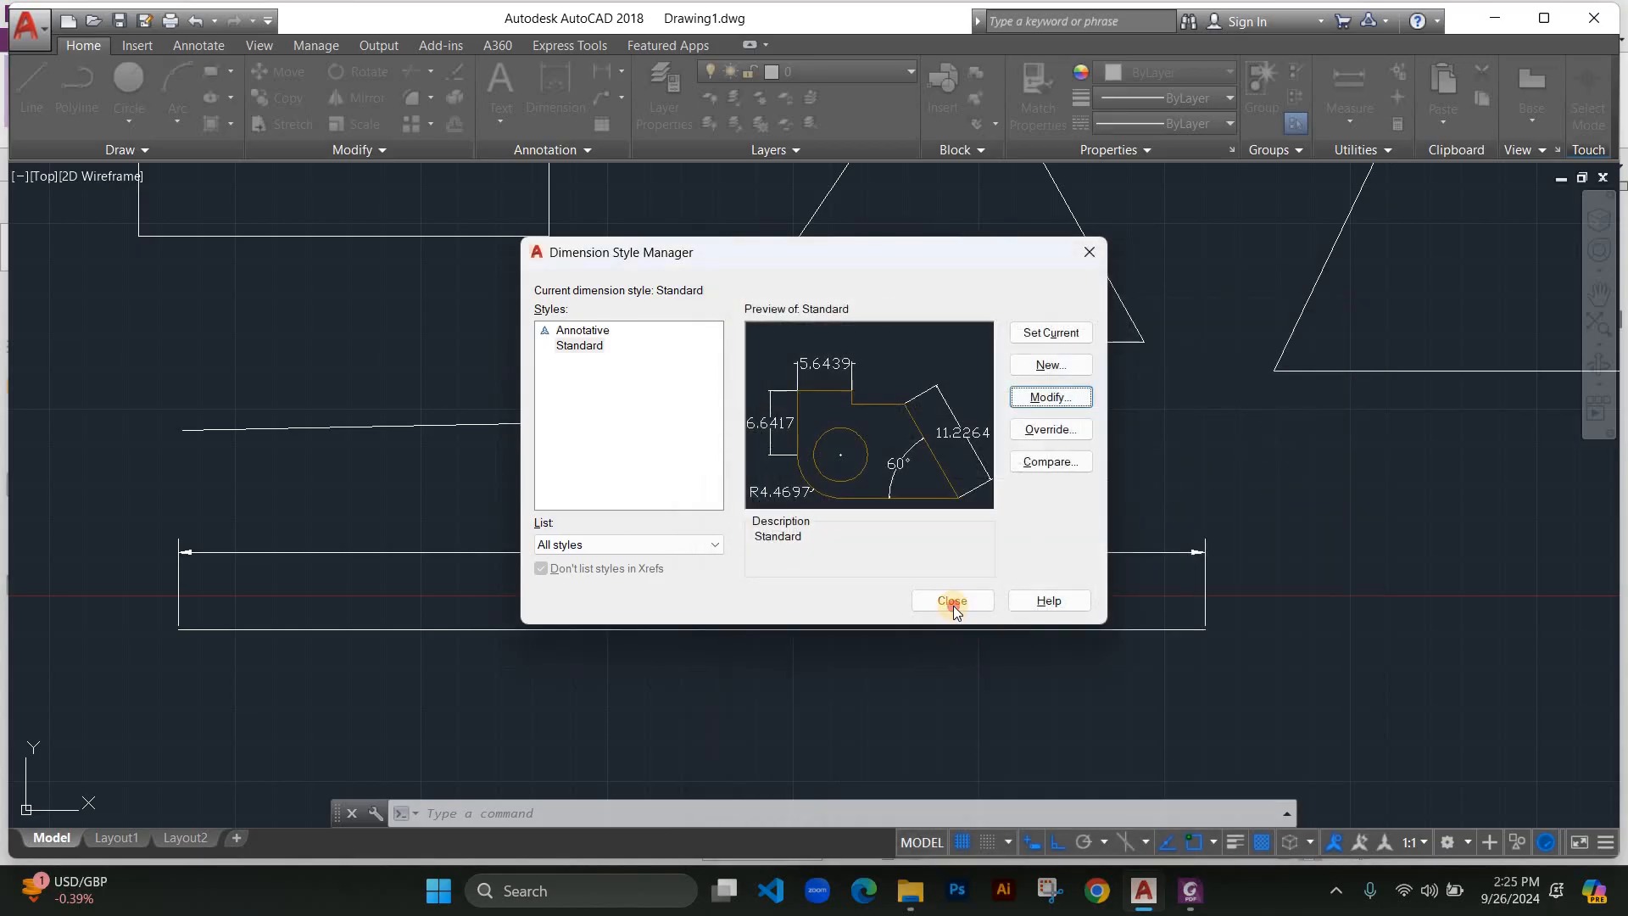
Close the style manager and examine the long line's dimension text and its first arrowhead up close.
{"action": "left_click", "coordinate": [953, 599]}
{"action": "scroll", "coordinate": [818, 527], "scroll_direction": "down", "scroll_amount": 2}
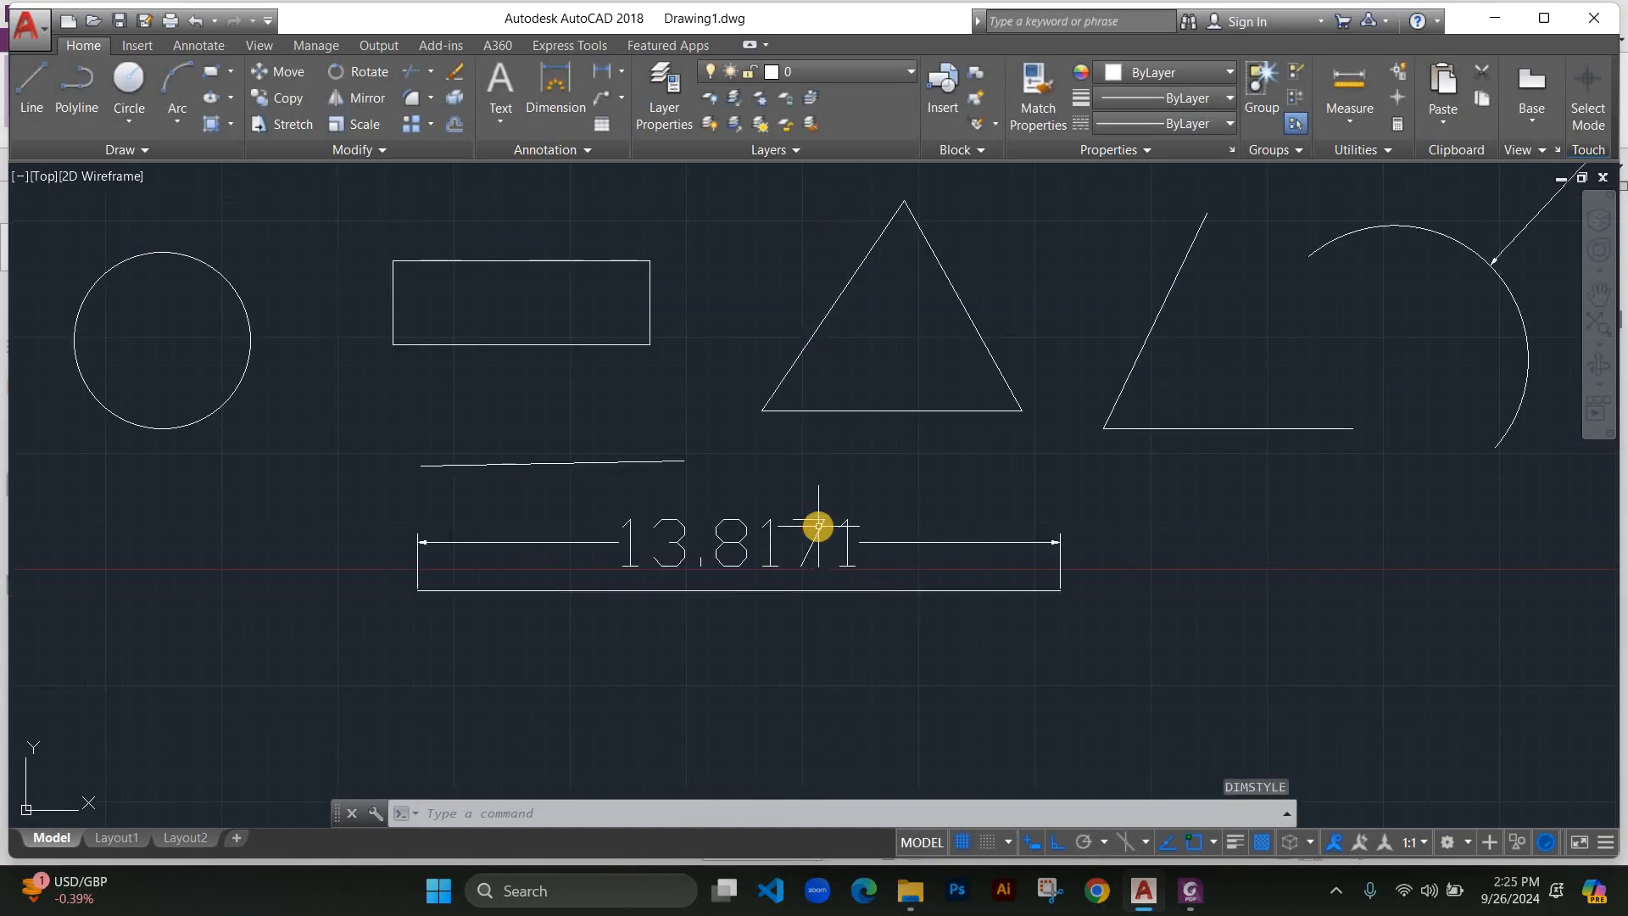
{"action": "scroll", "coordinate": [818, 527], "scroll_direction": "down", "scroll_amount": 2}
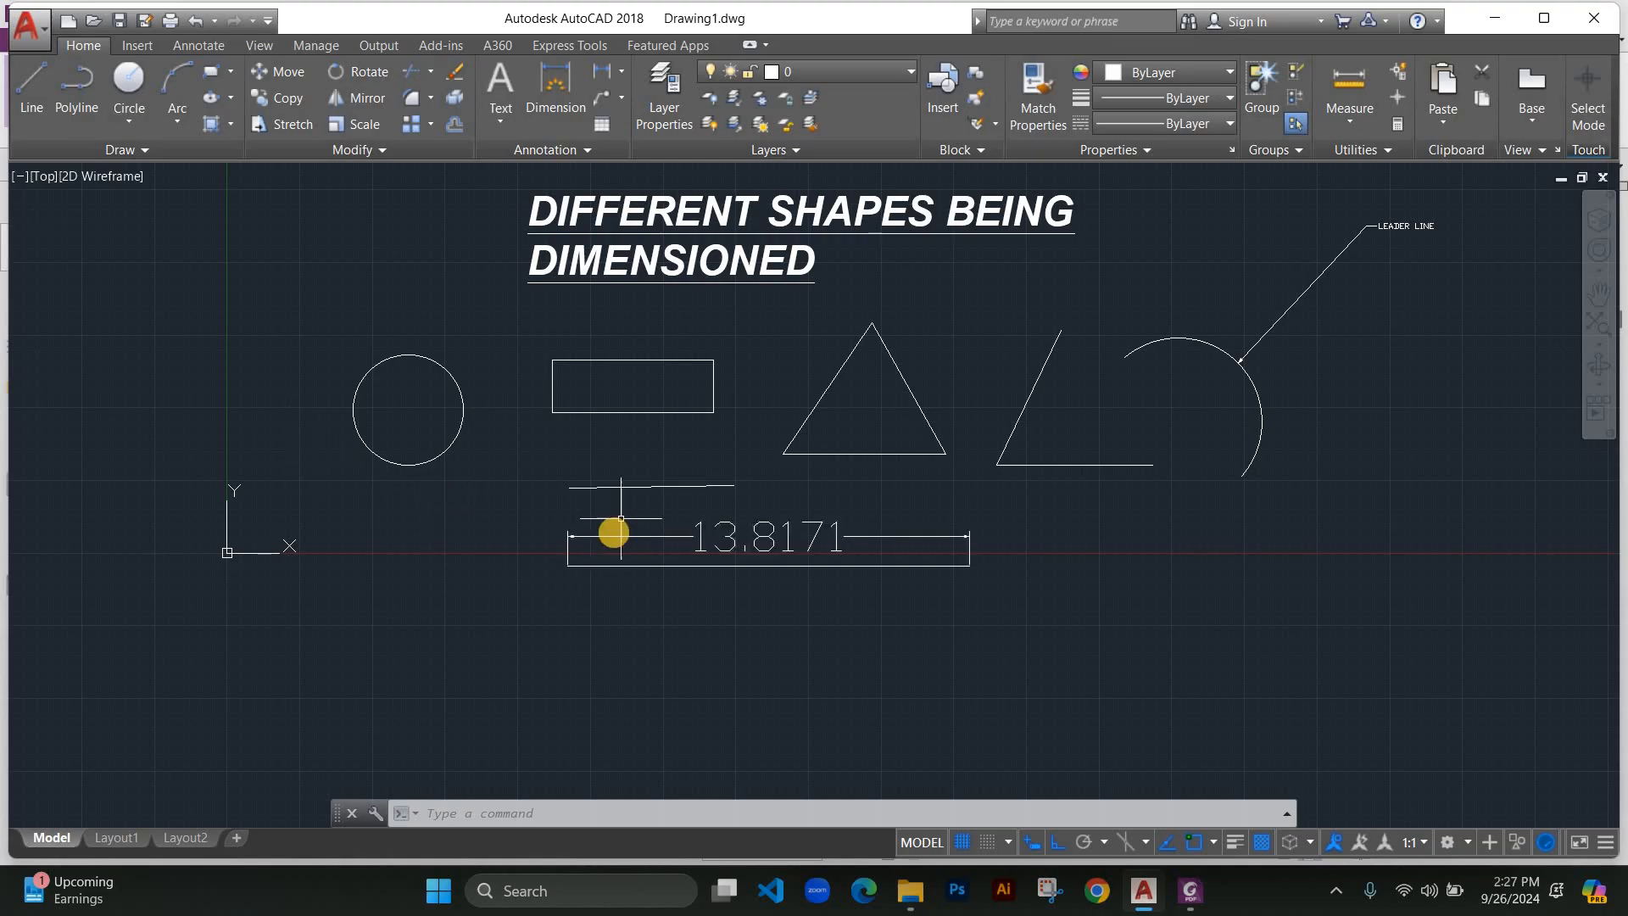
{"action": "scroll", "coordinate": [613, 533], "scroll_direction": "up", "scroll_amount": 5}
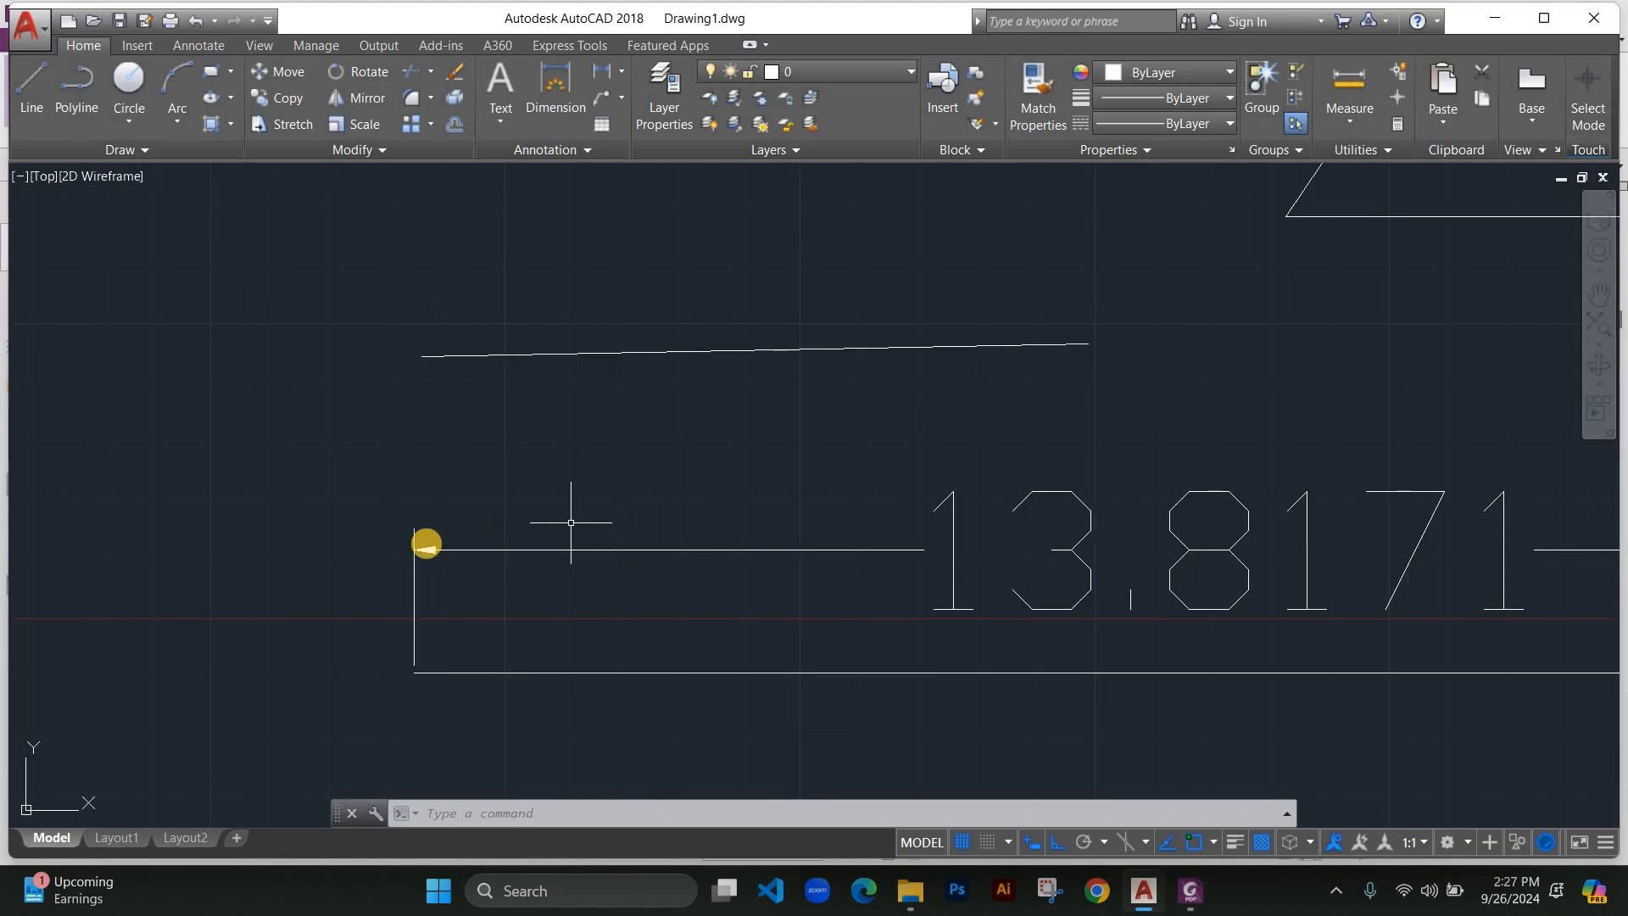
{"action": "scroll", "coordinate": [398, 551], "scroll_direction": "up", "scroll_amount": 5}
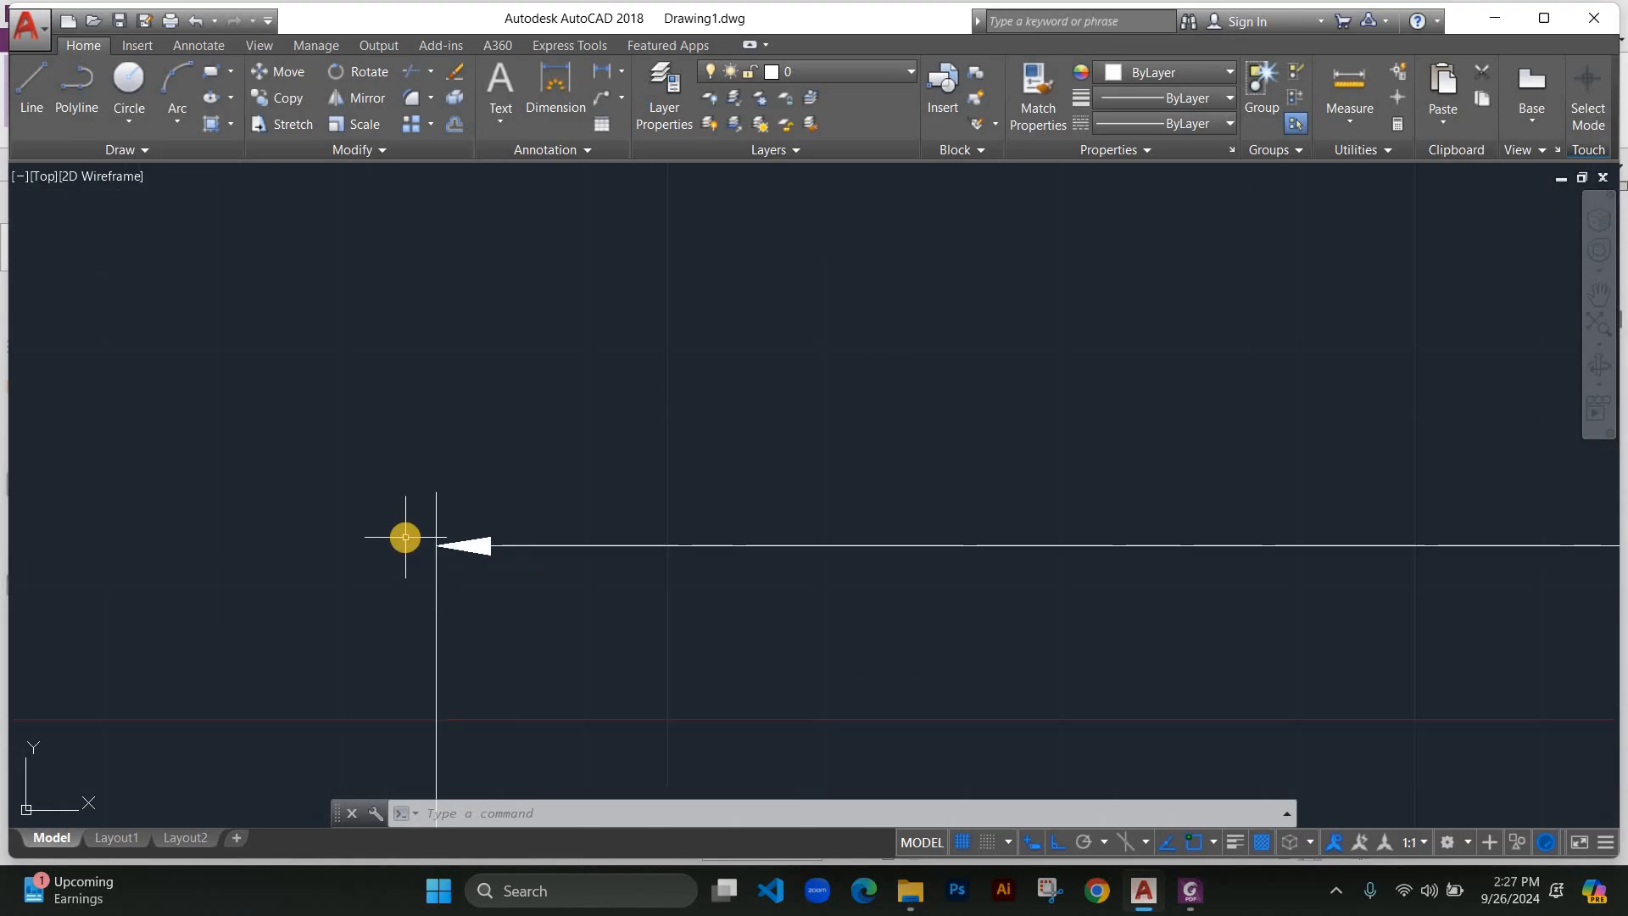
{"action": "scroll", "coordinate": [398, 551], "scroll_direction": "down", "scroll_amount": 10}
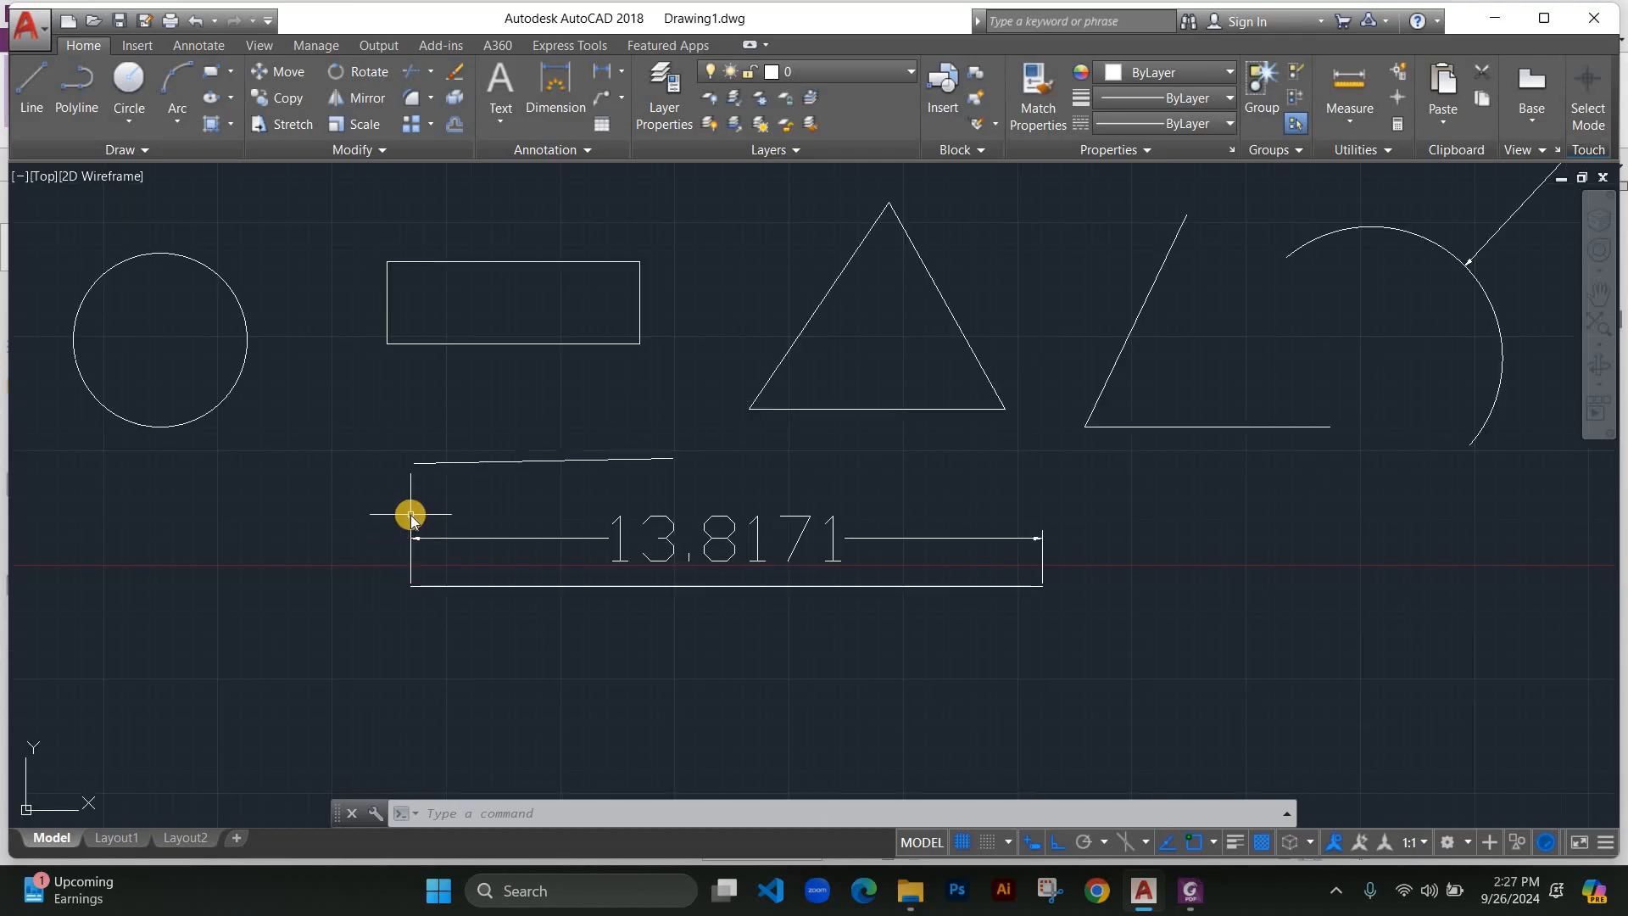
Modify the Standard dimension style with DIMSTYLE, keeping the Decimal unit format and setting the linear precision to 0.00.
{"action": "type", "text": "DIMSTY"}
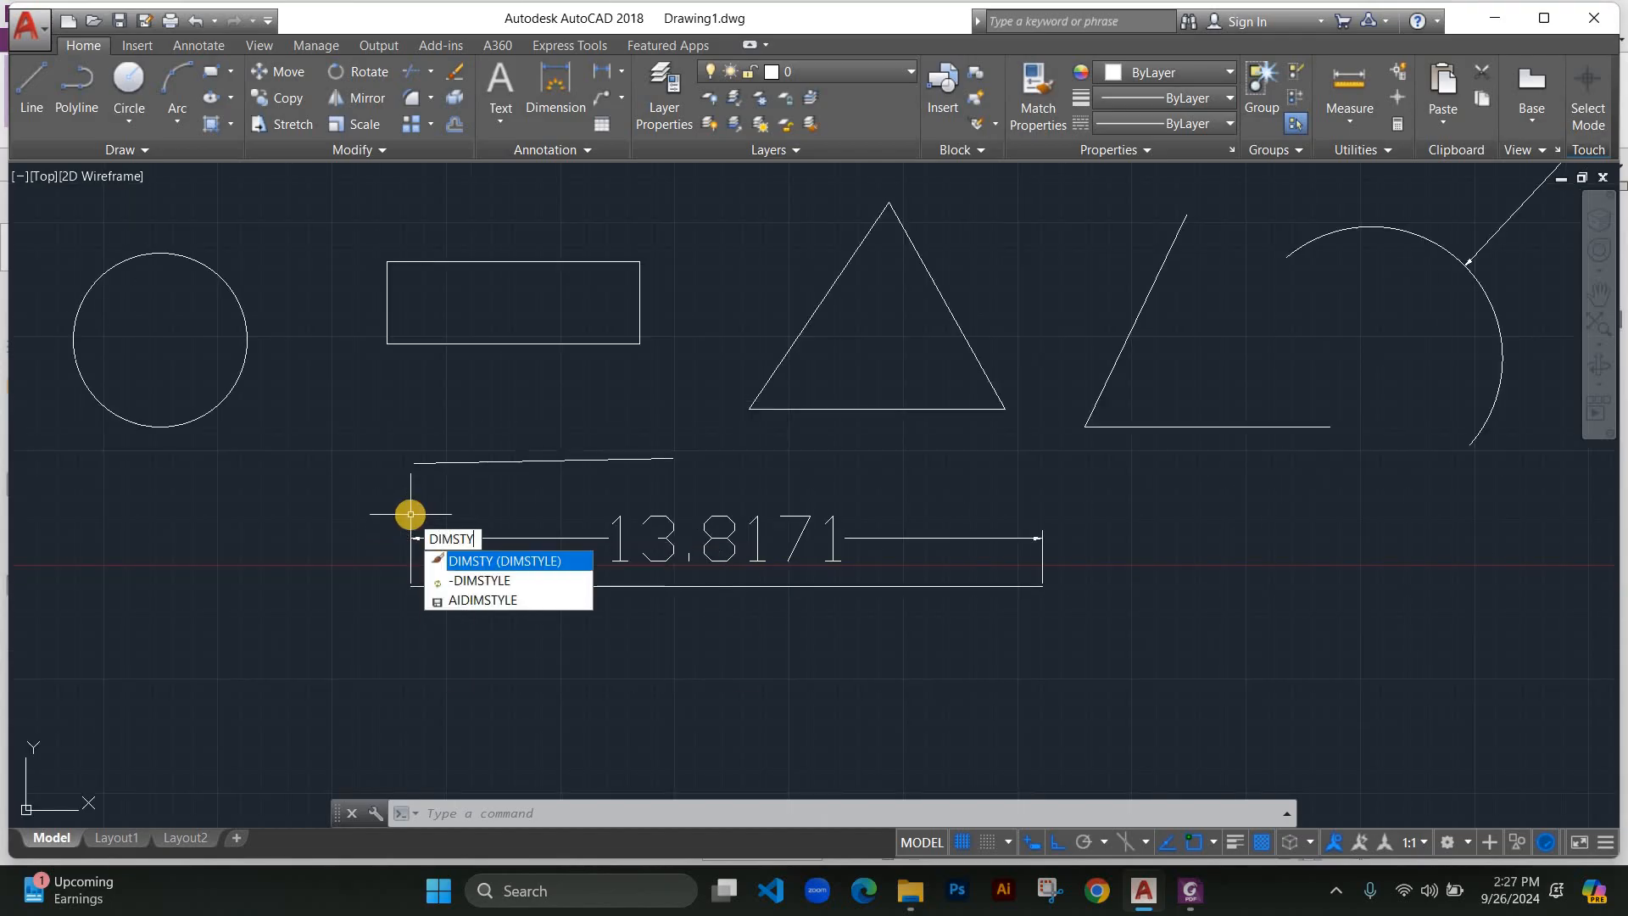
{"action": "key", "text": "Return"}
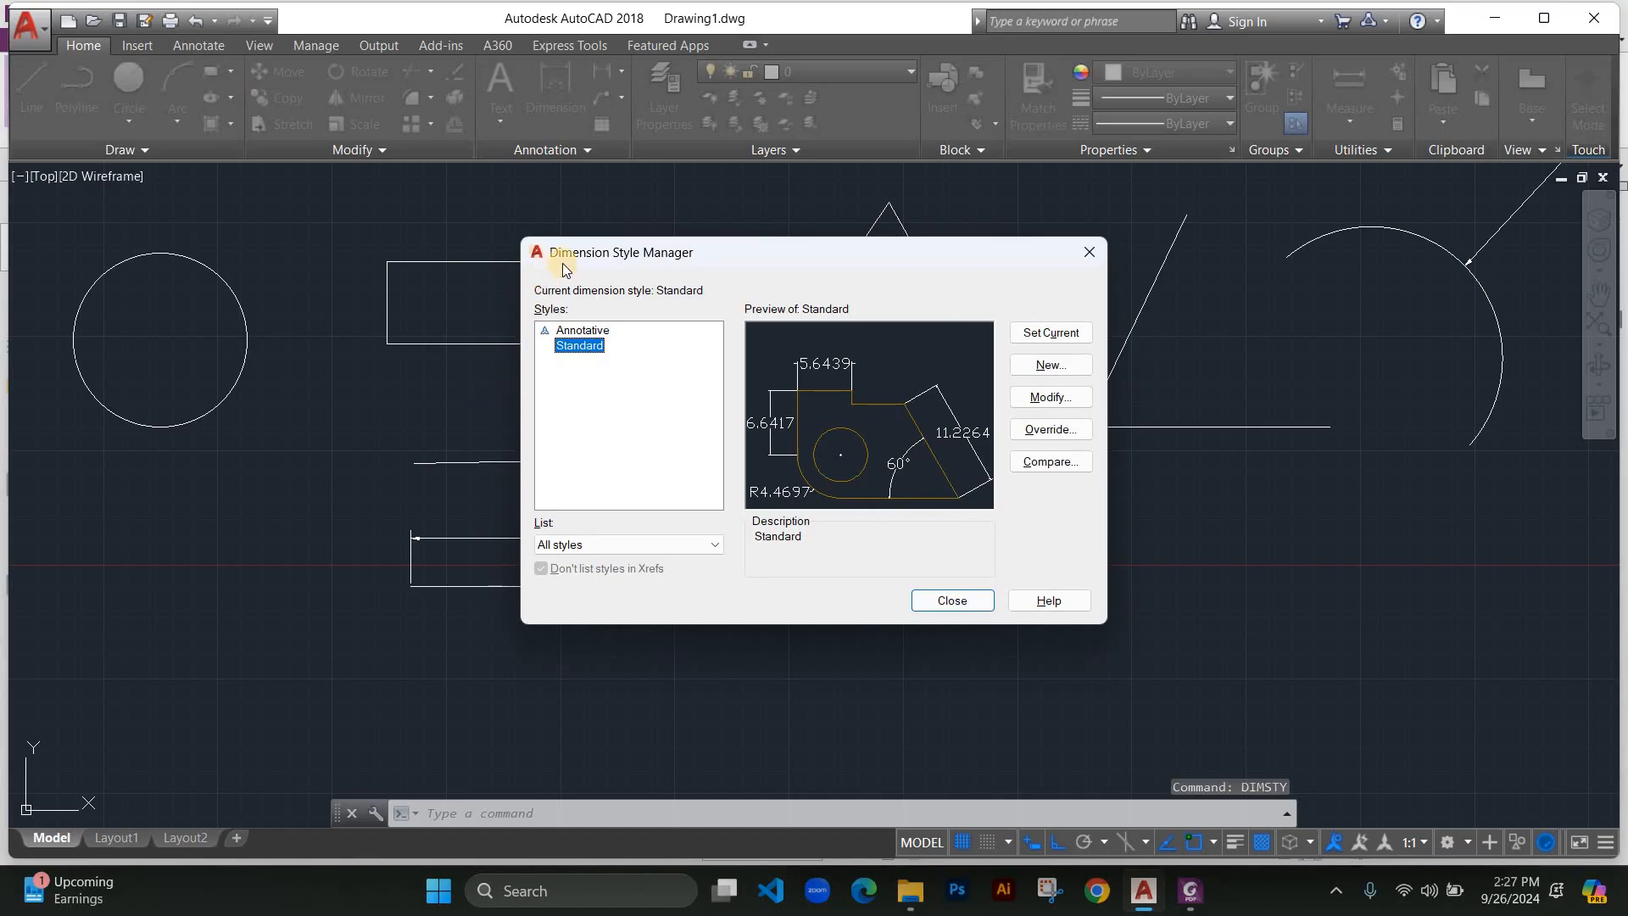
{"action": "left_click", "coordinate": [1060, 400]}
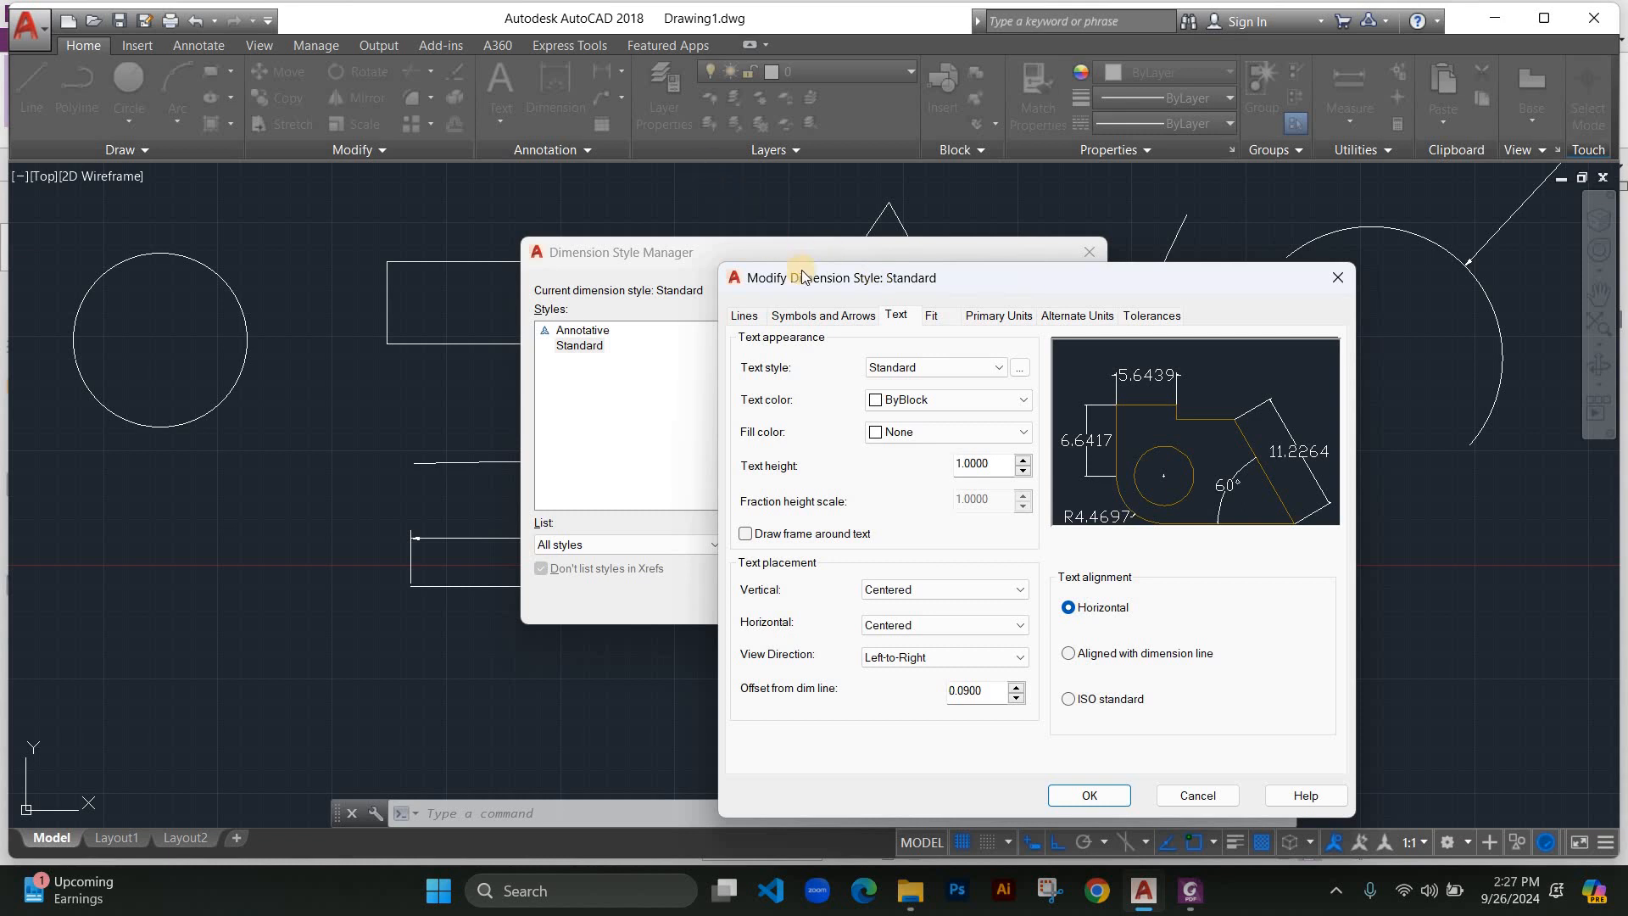
{"action": "left_click_drag", "start_coordinate": [802, 273], "coordinate": [652, 151]}
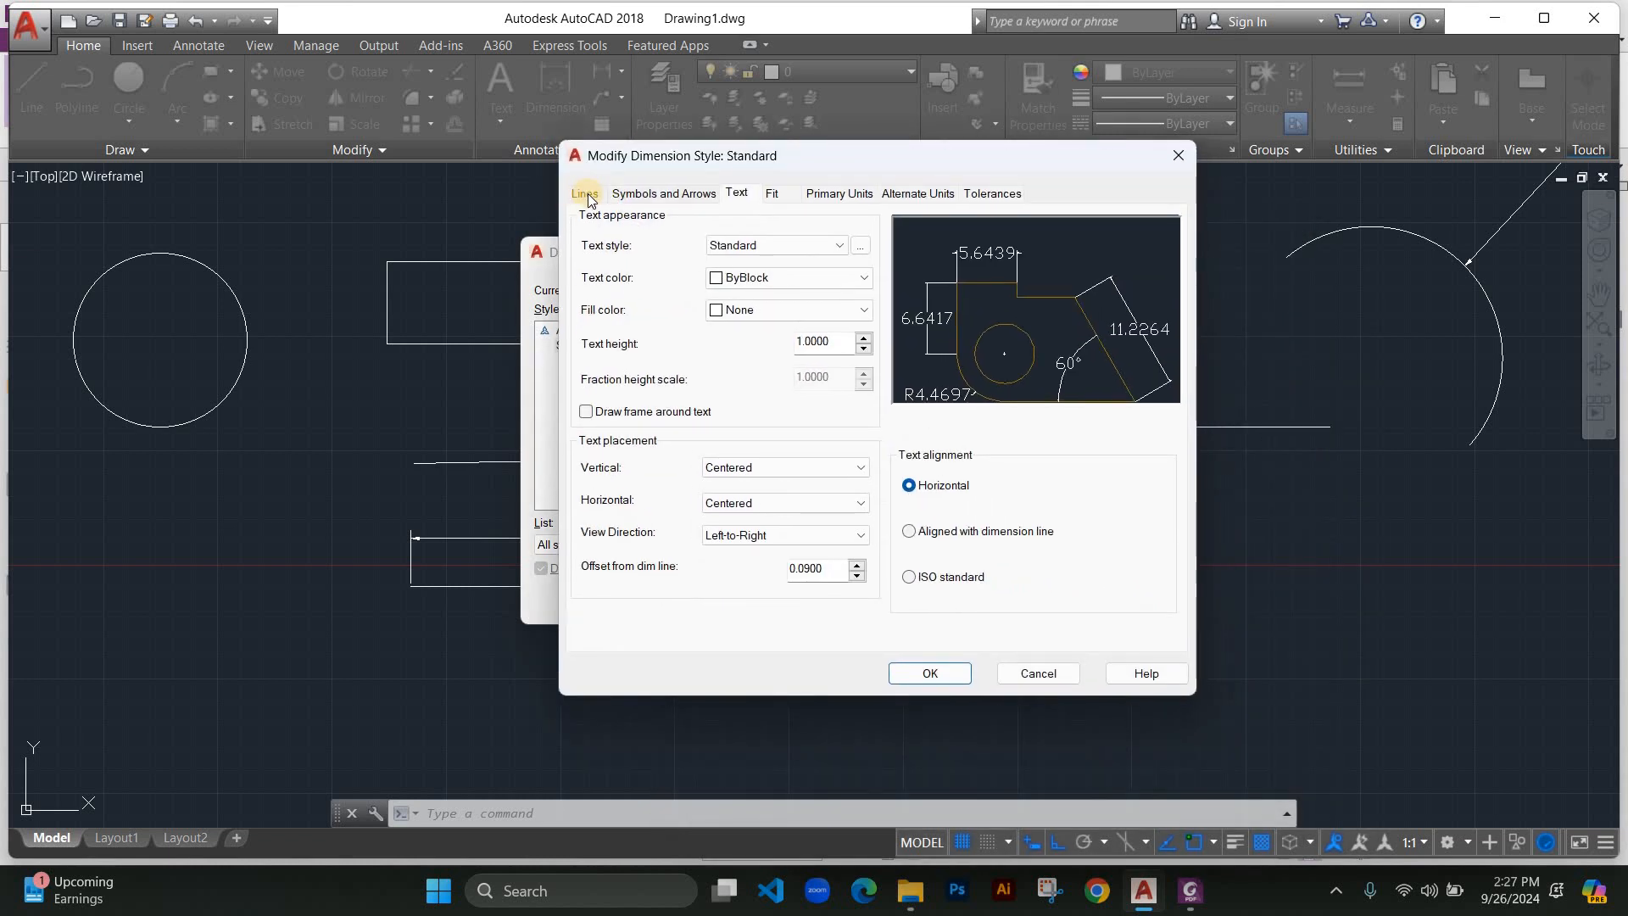
{"action": "left_click", "coordinate": [584, 193]}
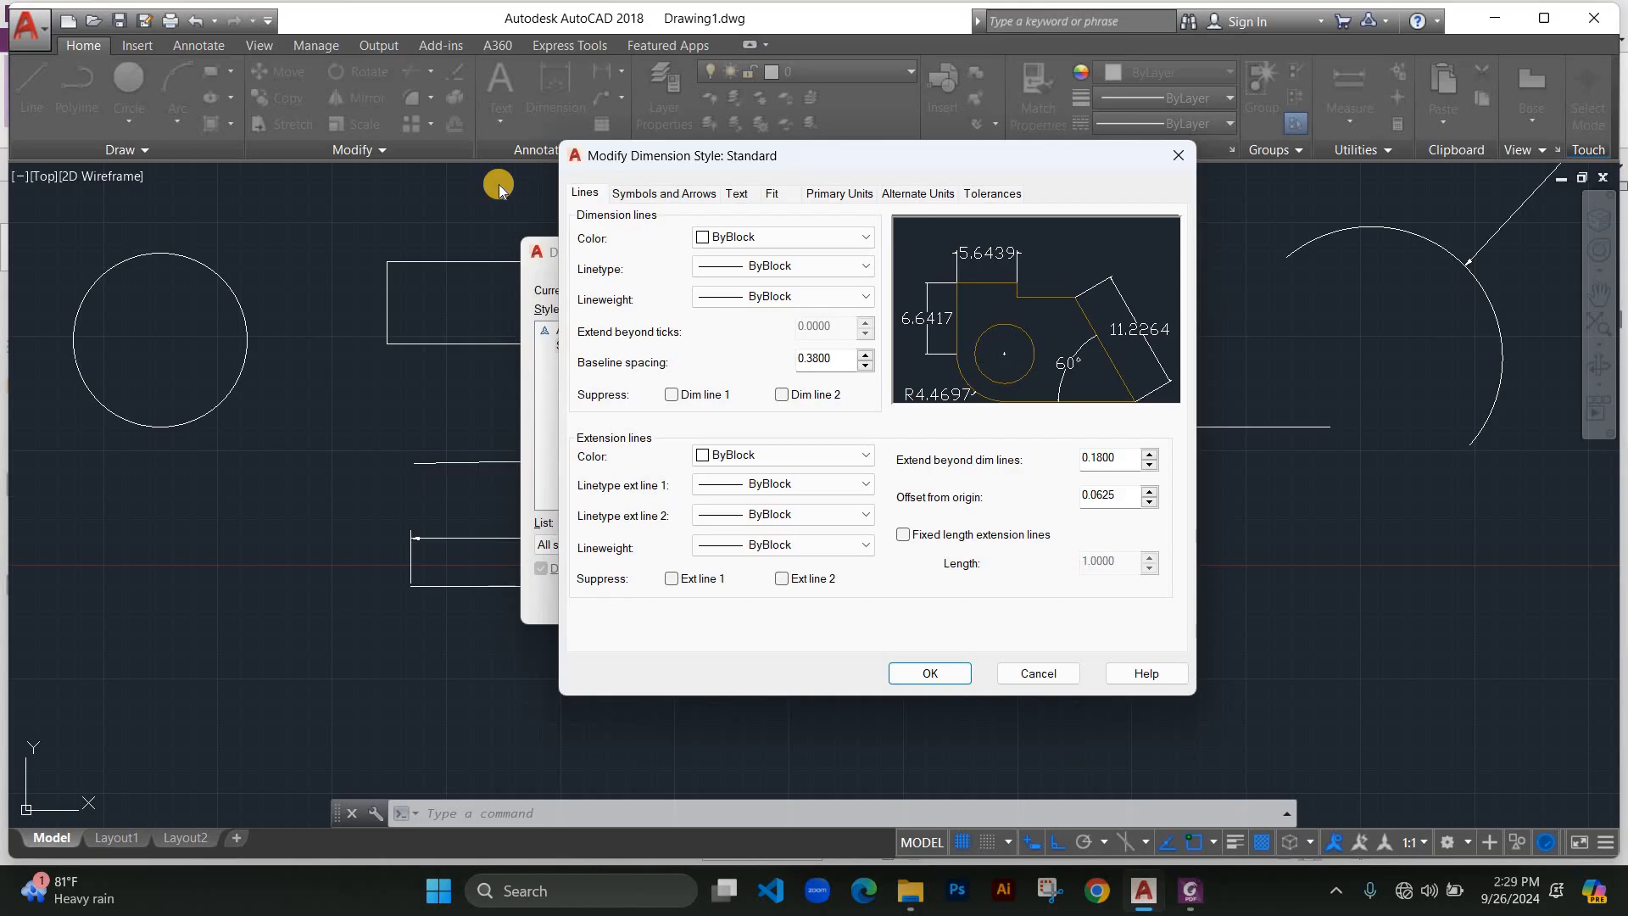
{"action": "left_click", "coordinate": [734, 195]}
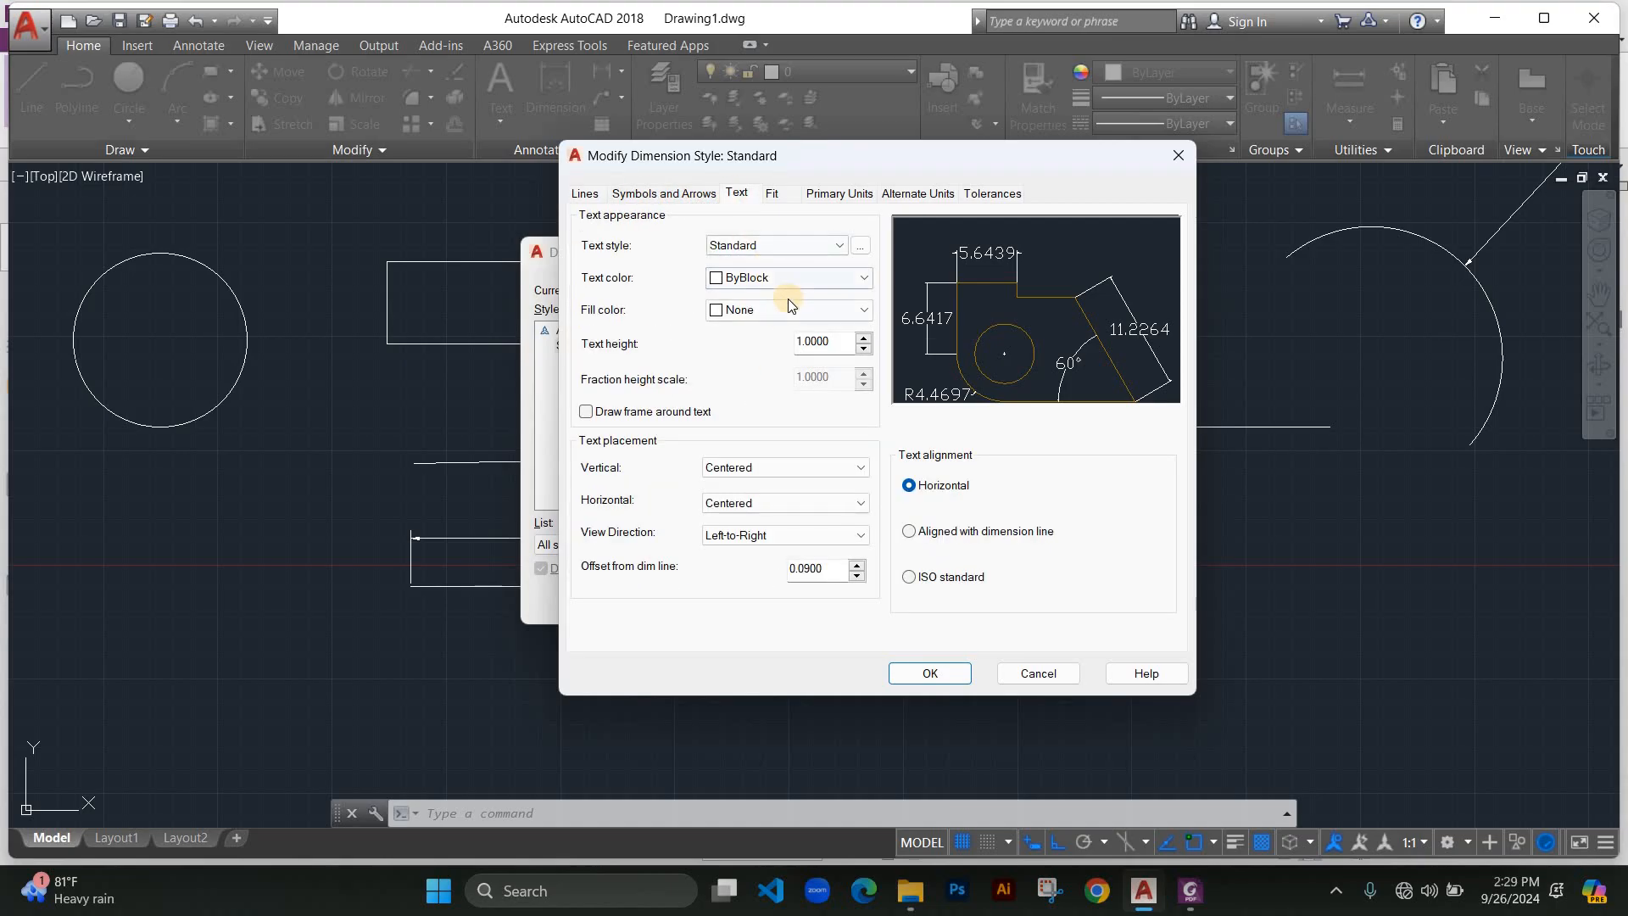
{"action": "left_click", "coordinate": [831, 196]}
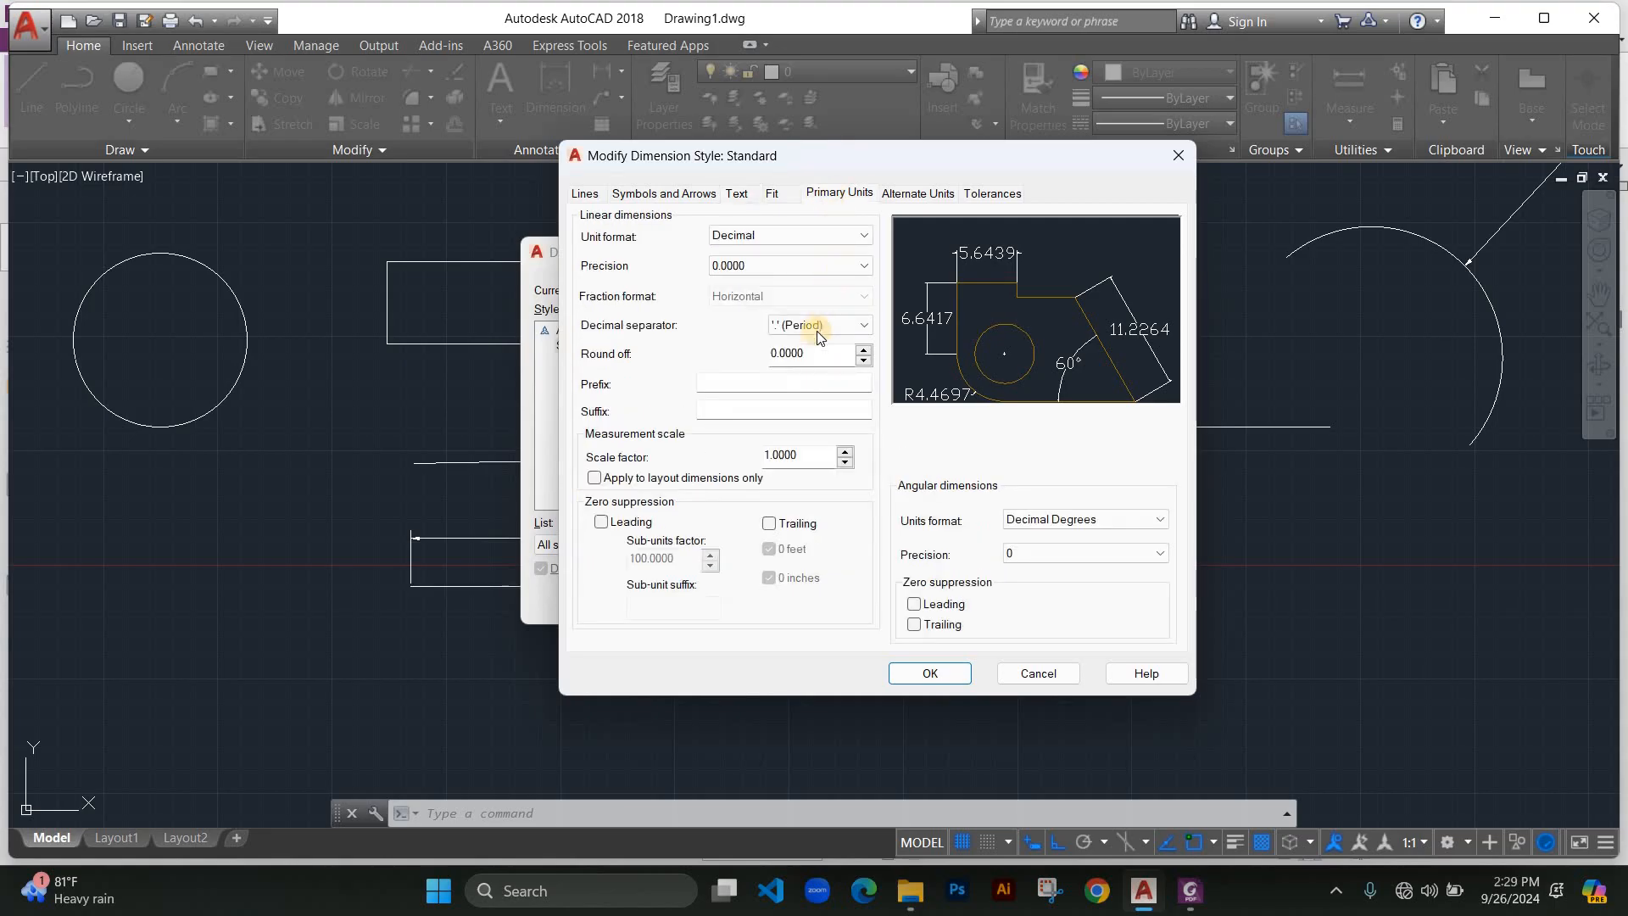
{"action": "left_click", "coordinate": [817, 266]}
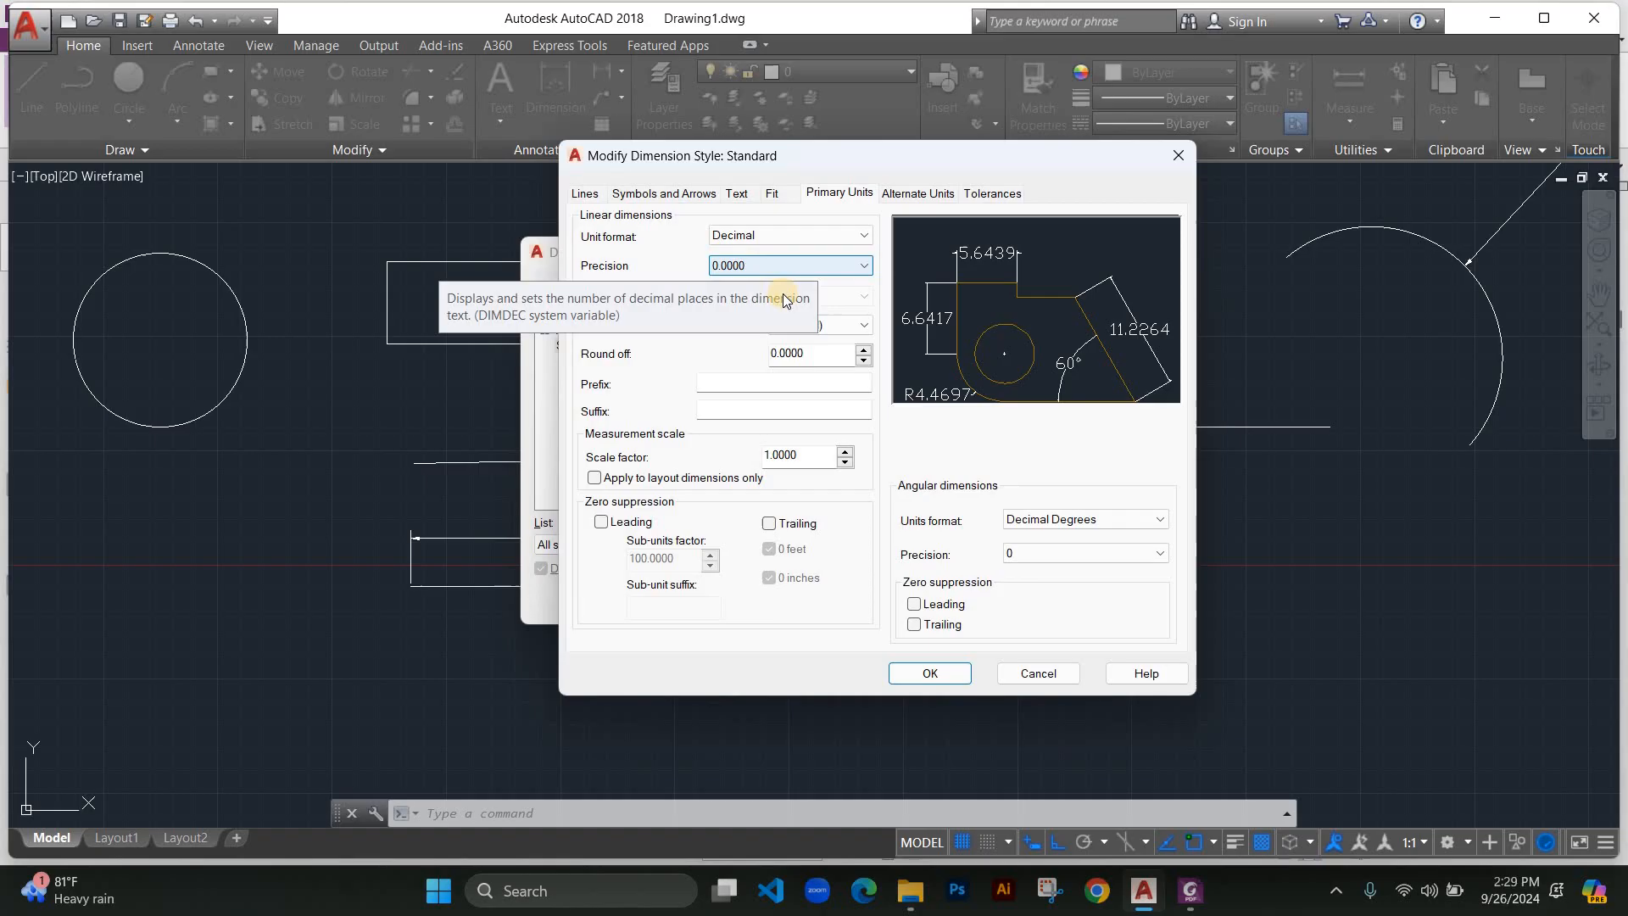
{"action": "left_click", "coordinate": [788, 236]}
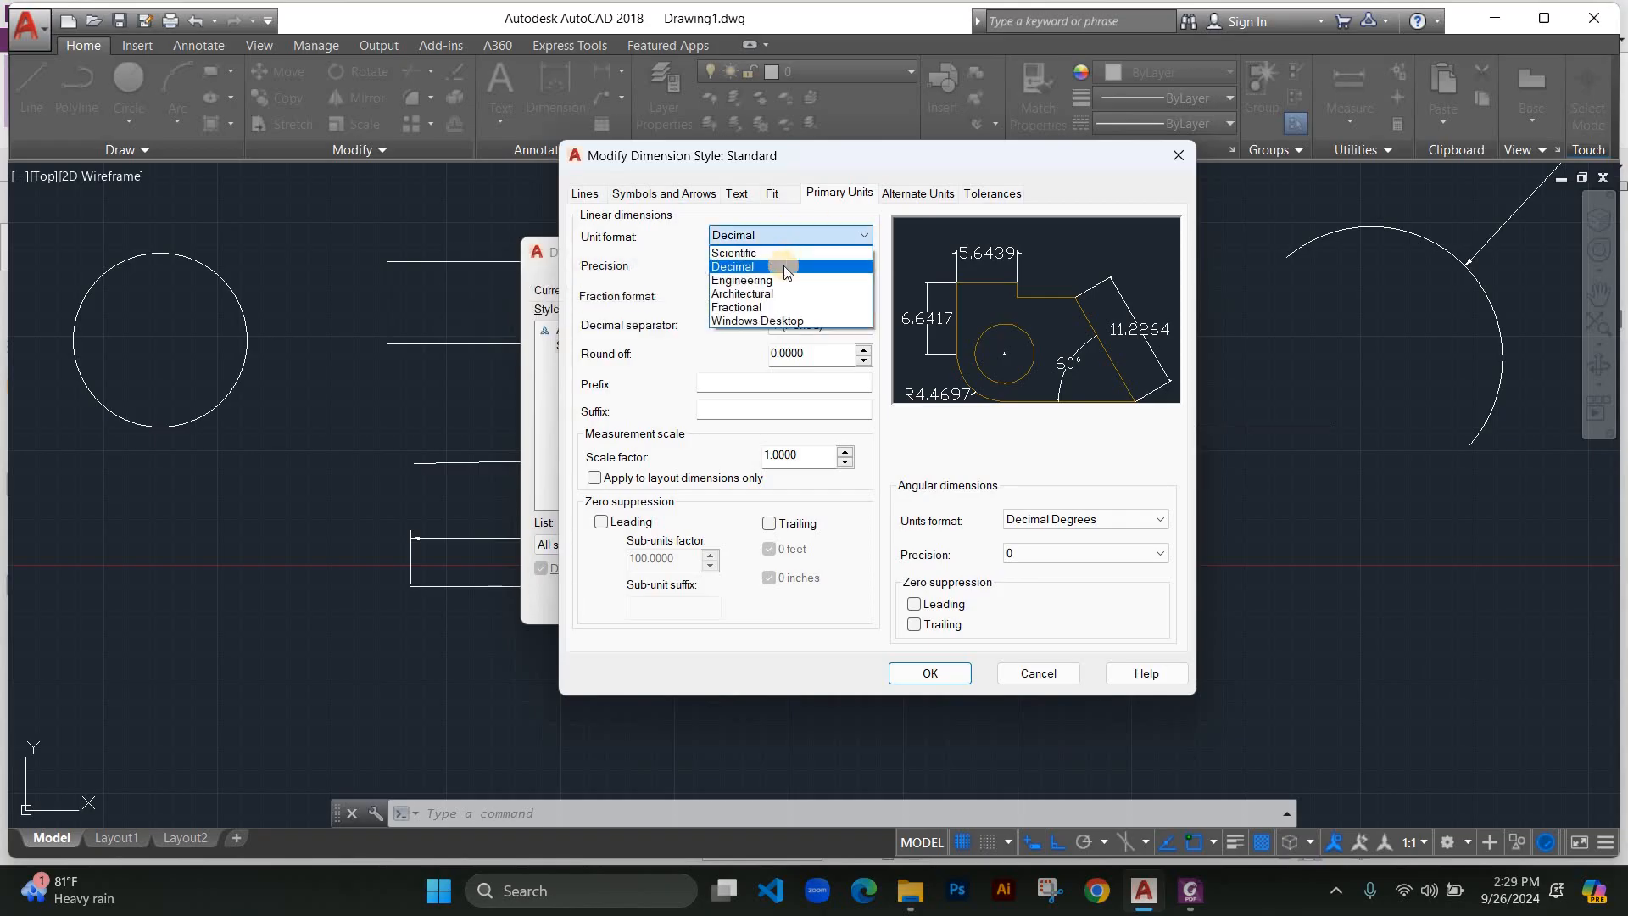
{"action": "left_click", "coordinate": [783, 266]}
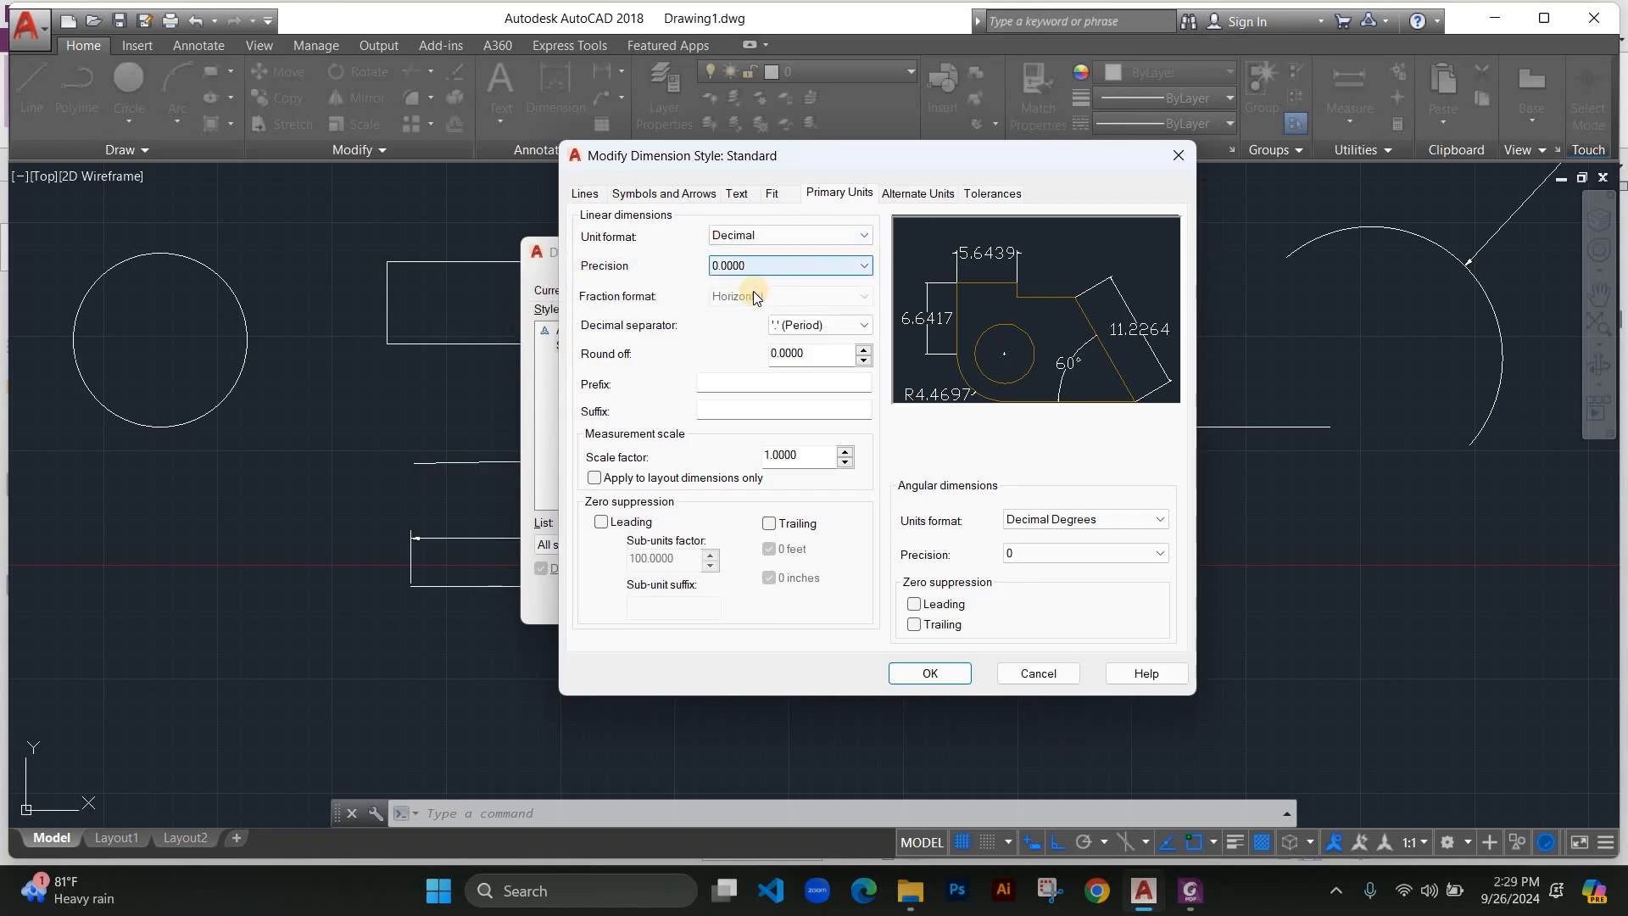
{"action": "left_click", "coordinate": [772, 265]}
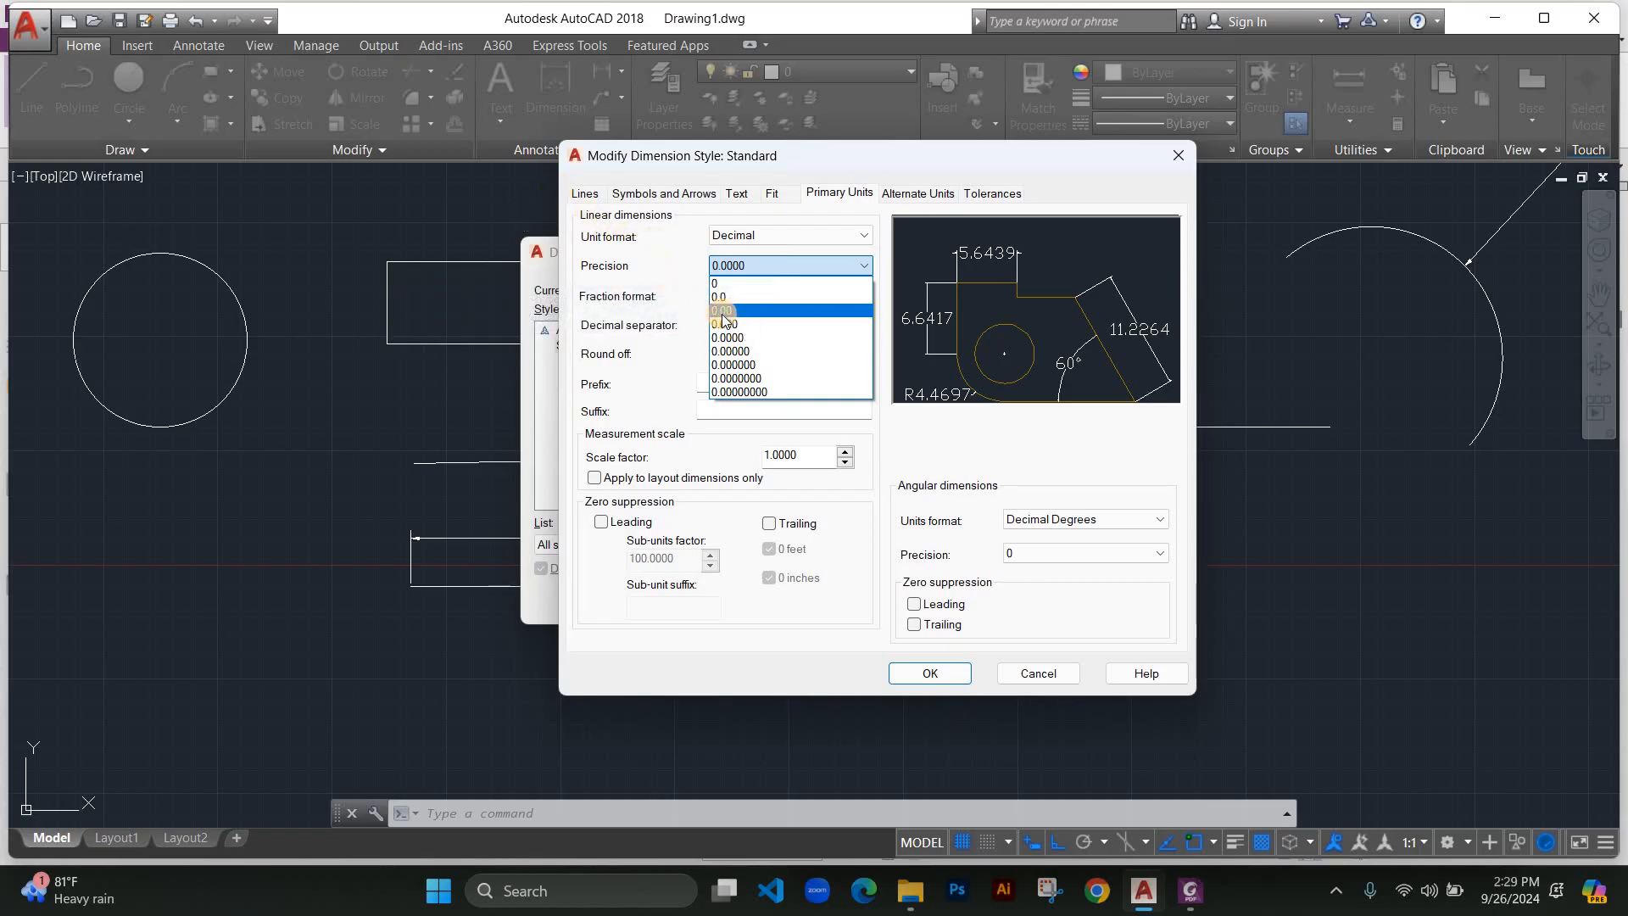
{"action": "left_click", "coordinate": [725, 312]}
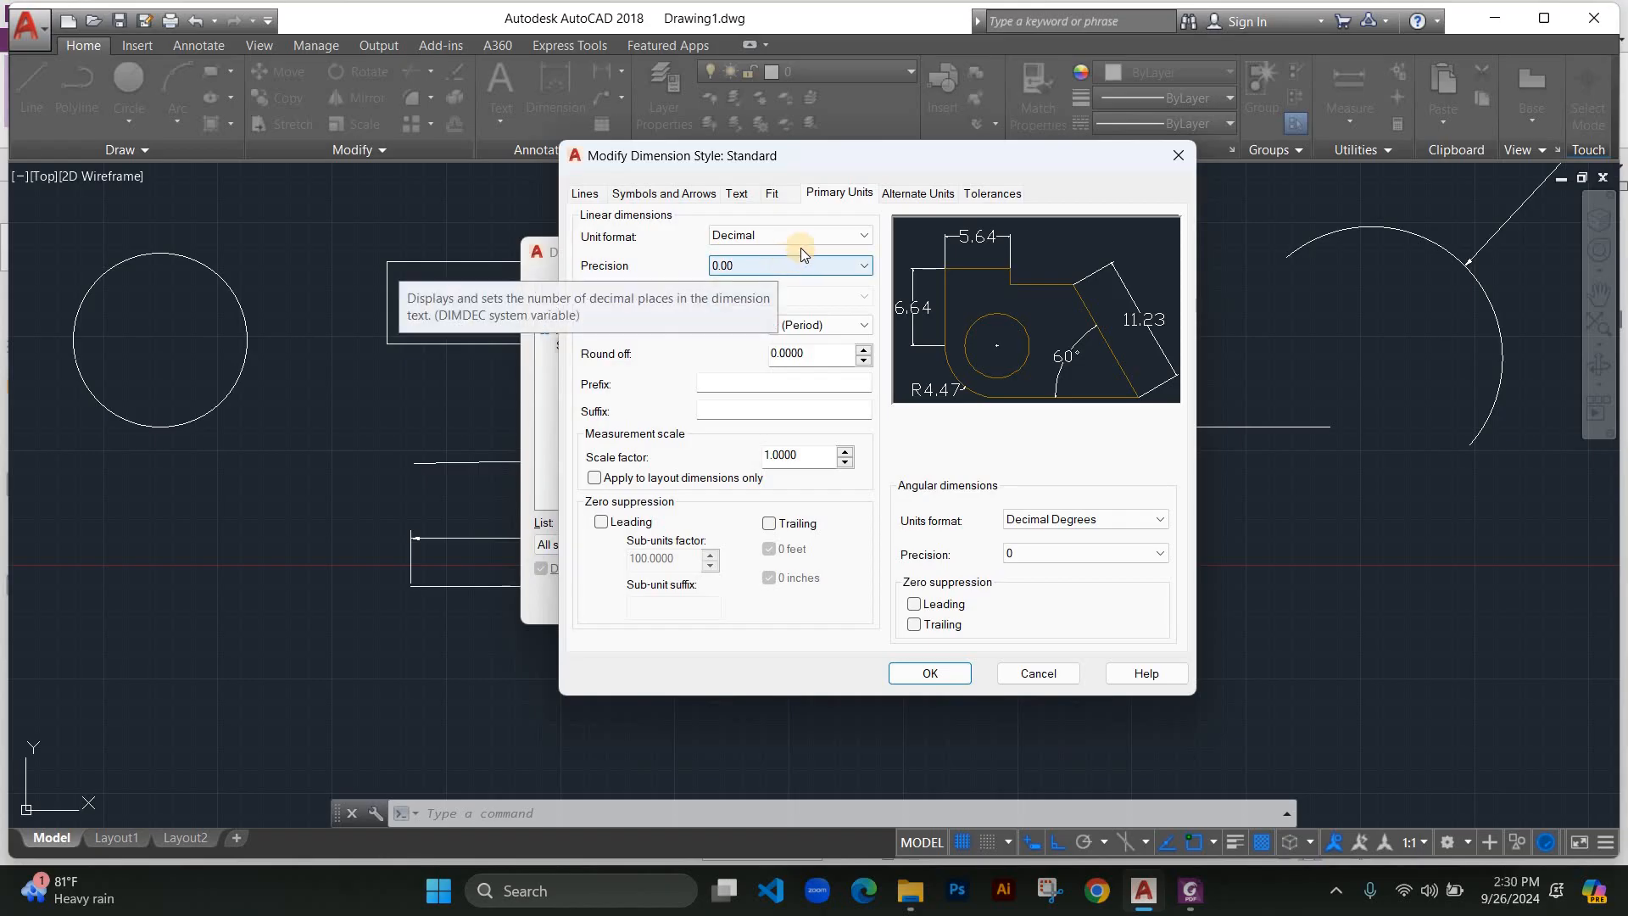
Keep the period as decimal separator, apply the Standard style changes, and close the style manager.
{"action": "left_click", "coordinate": [788, 330]}
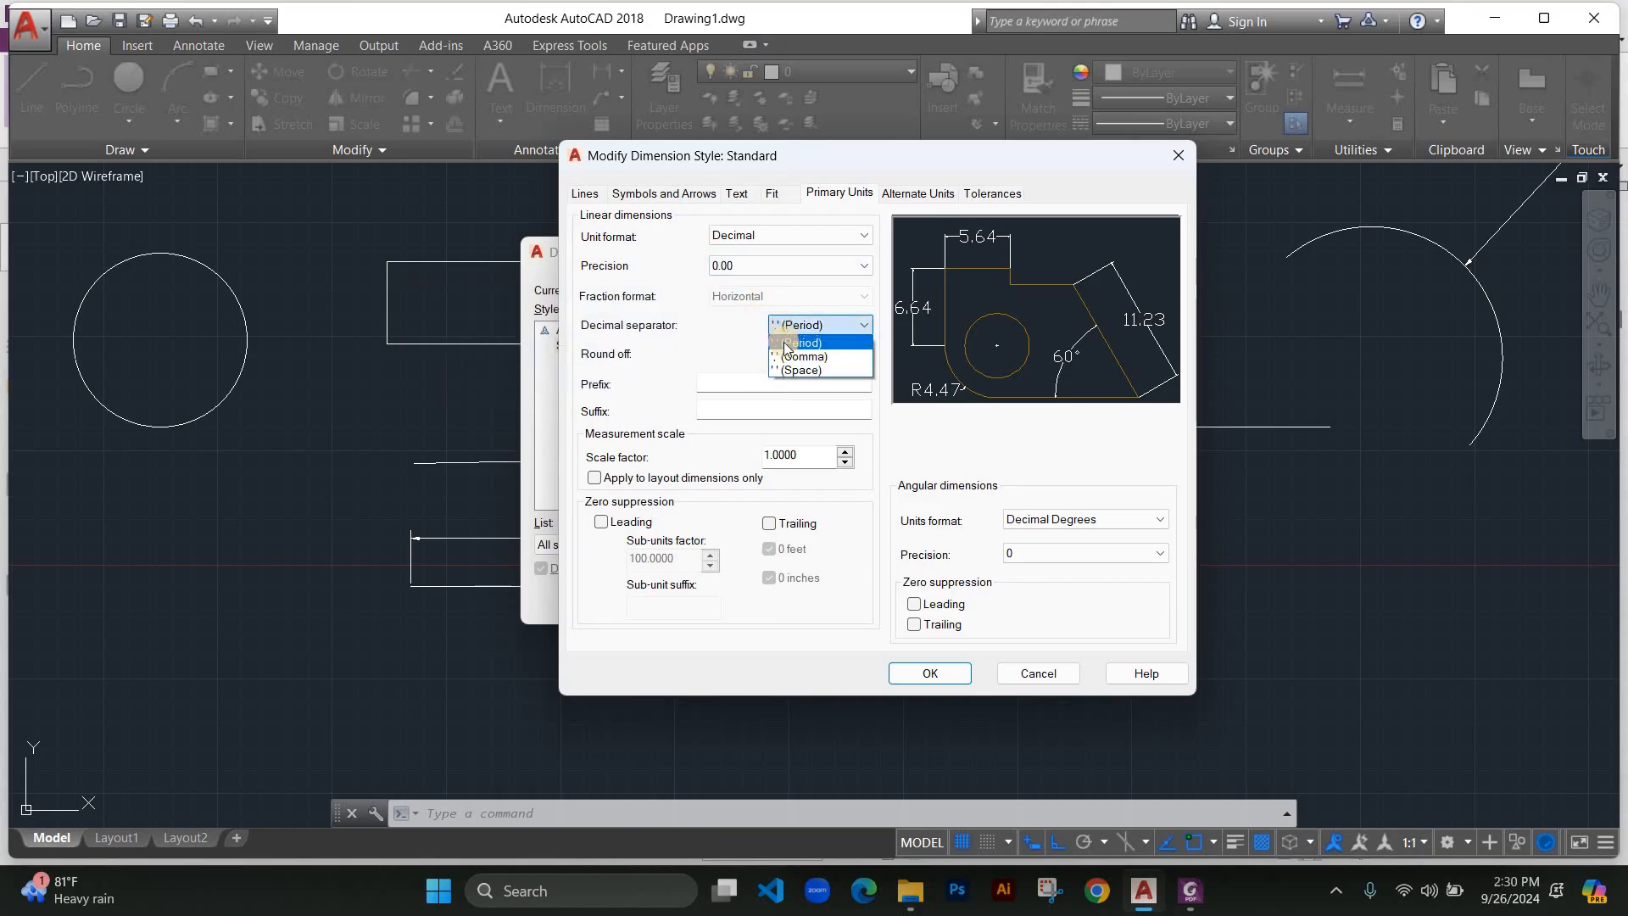
{"action": "left_click", "coordinate": [792, 343]}
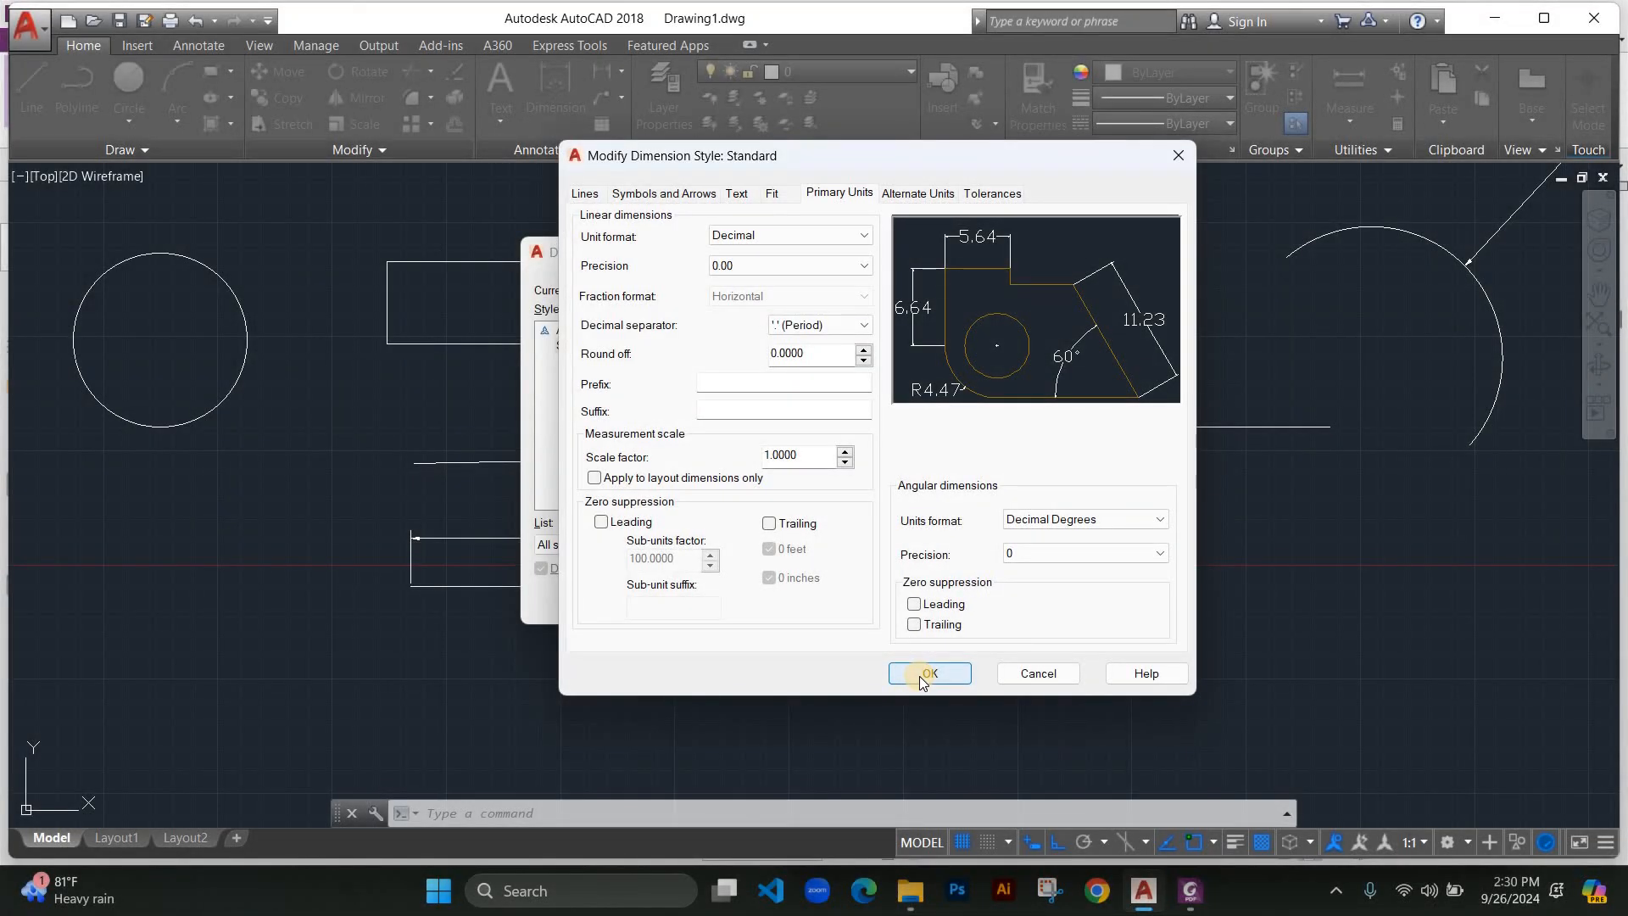
{"action": "left_click", "coordinate": [919, 675]}
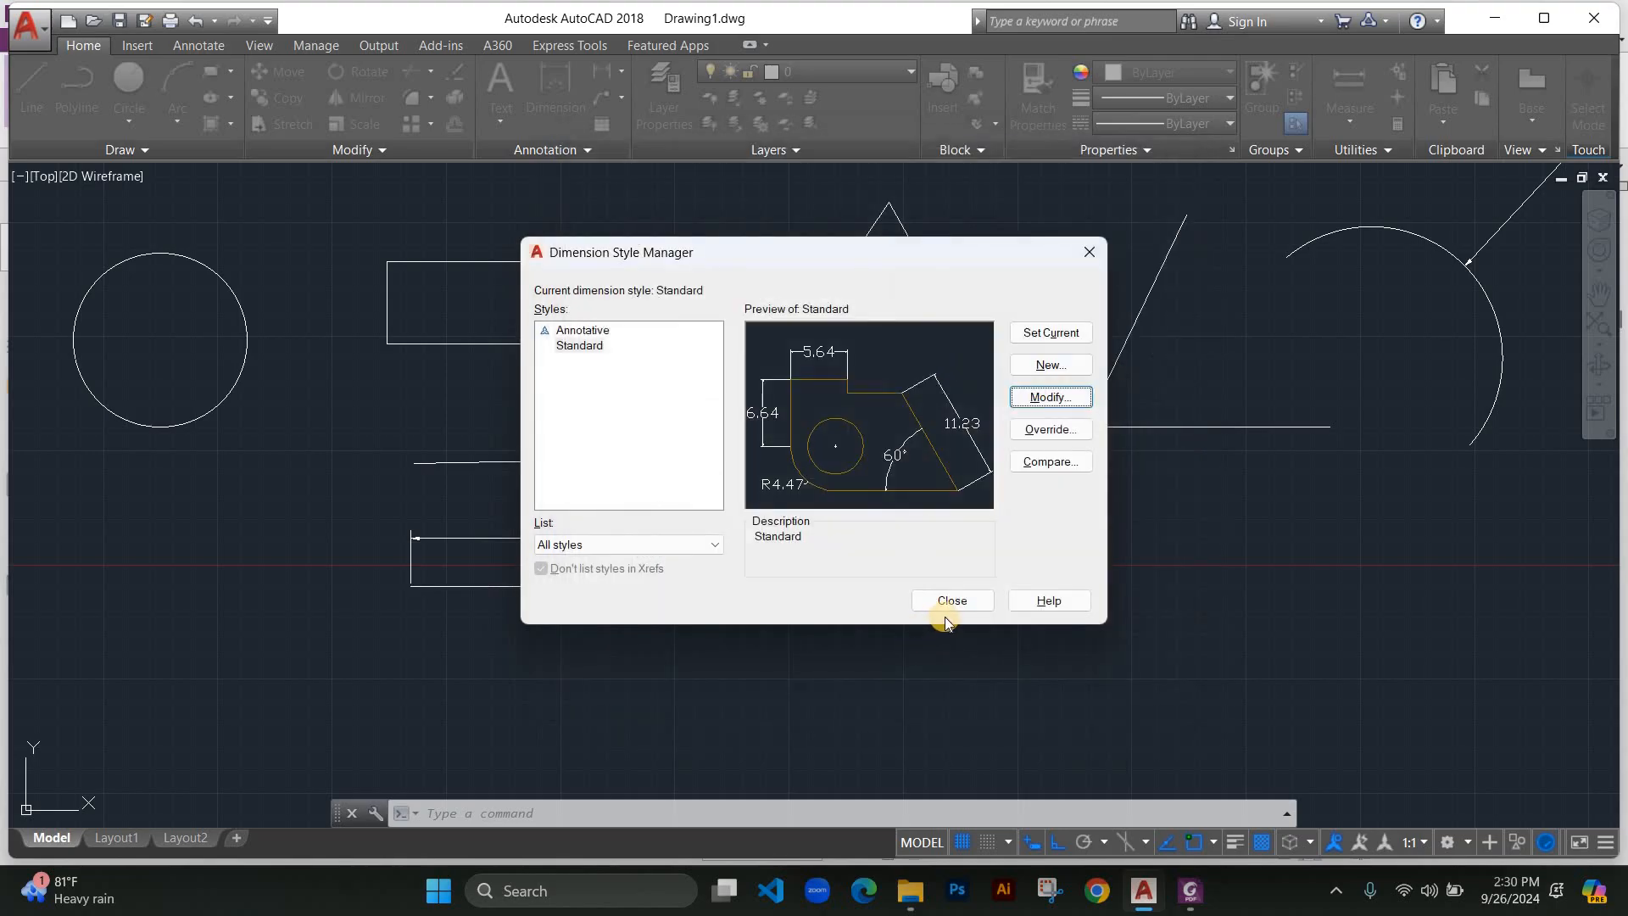
{"action": "left_click", "coordinate": [943, 600]}
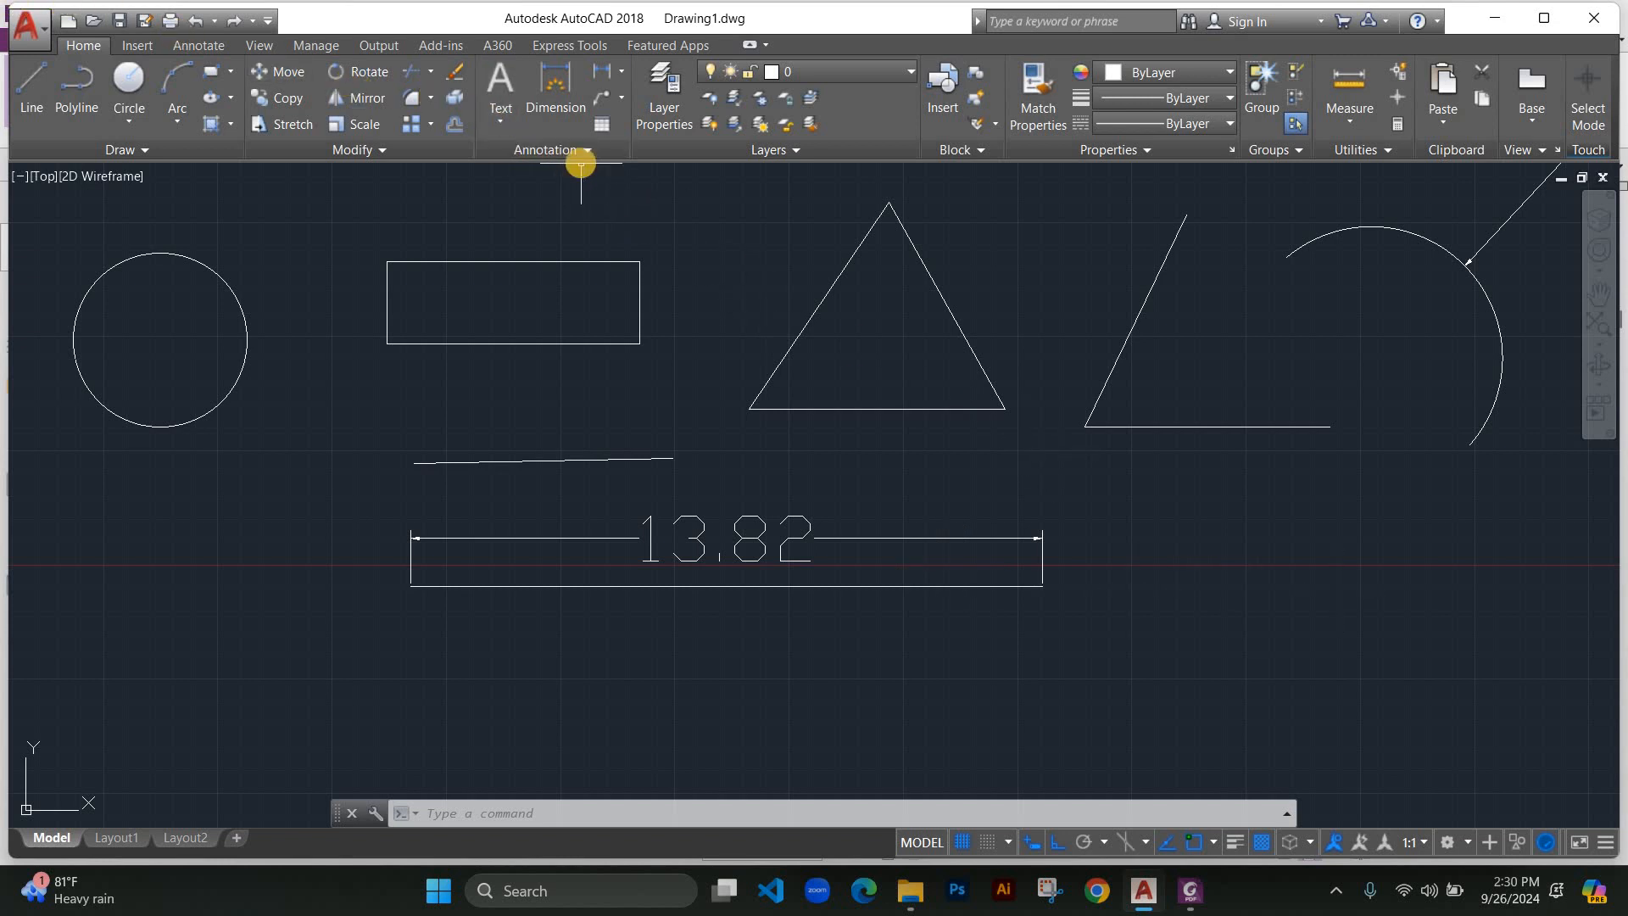
Reopen the Standard dimension style for modification and review its text, line, and symbol and arrow settings.
{"action": "type", "text": "DIMSTY"}
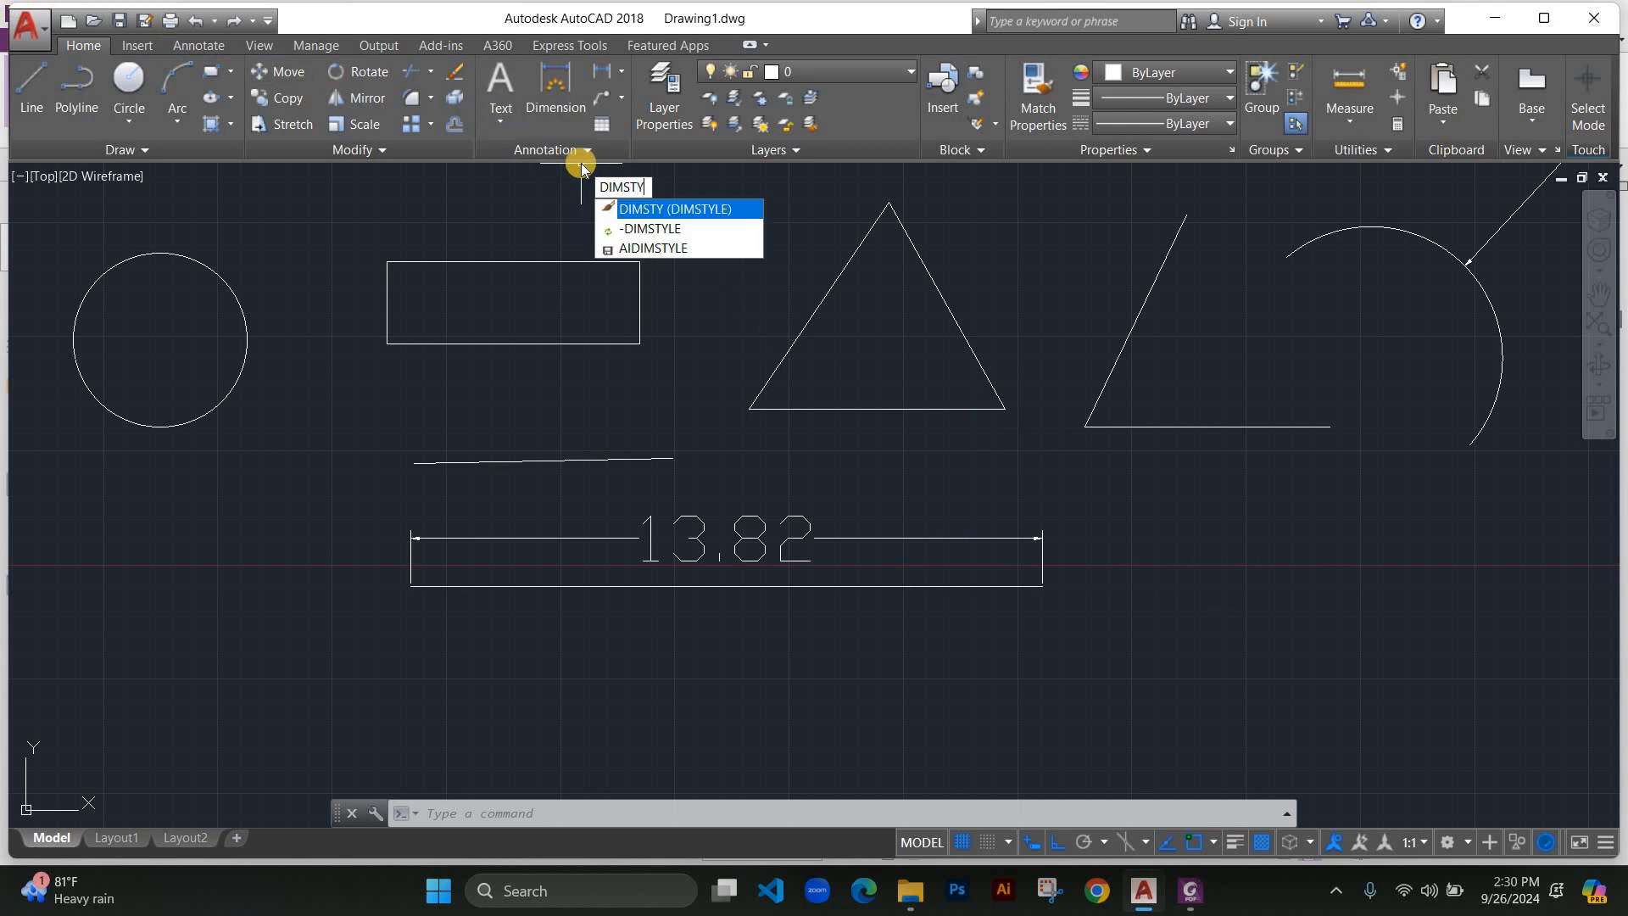
{"action": "key", "text": "Return"}
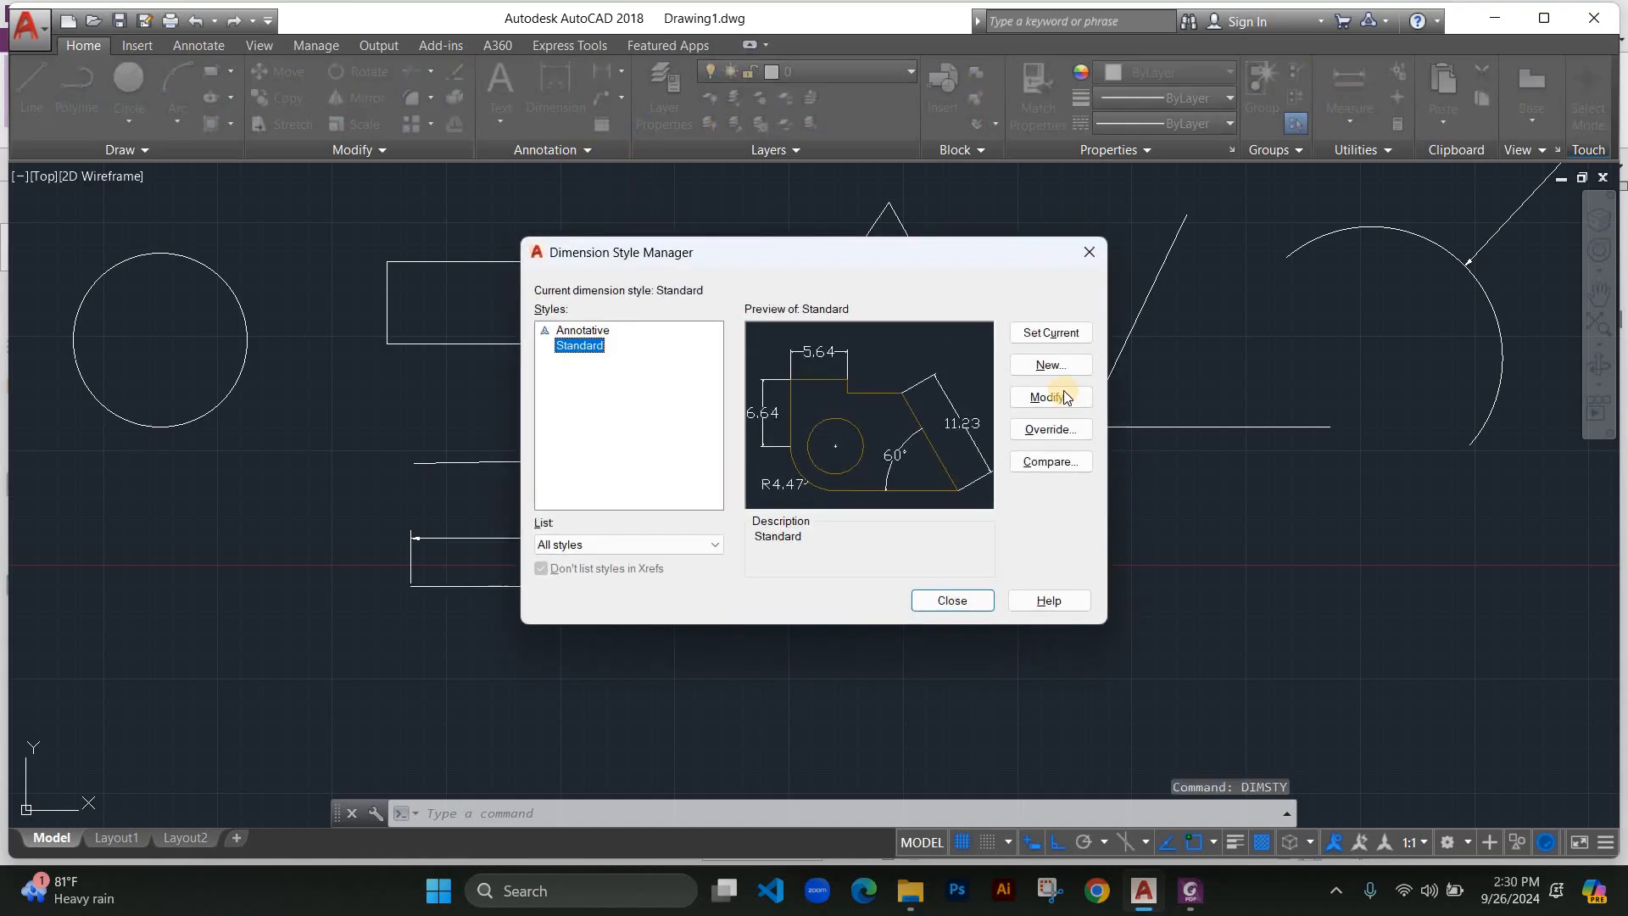
{"action": "left_click", "coordinate": [1049, 397]}
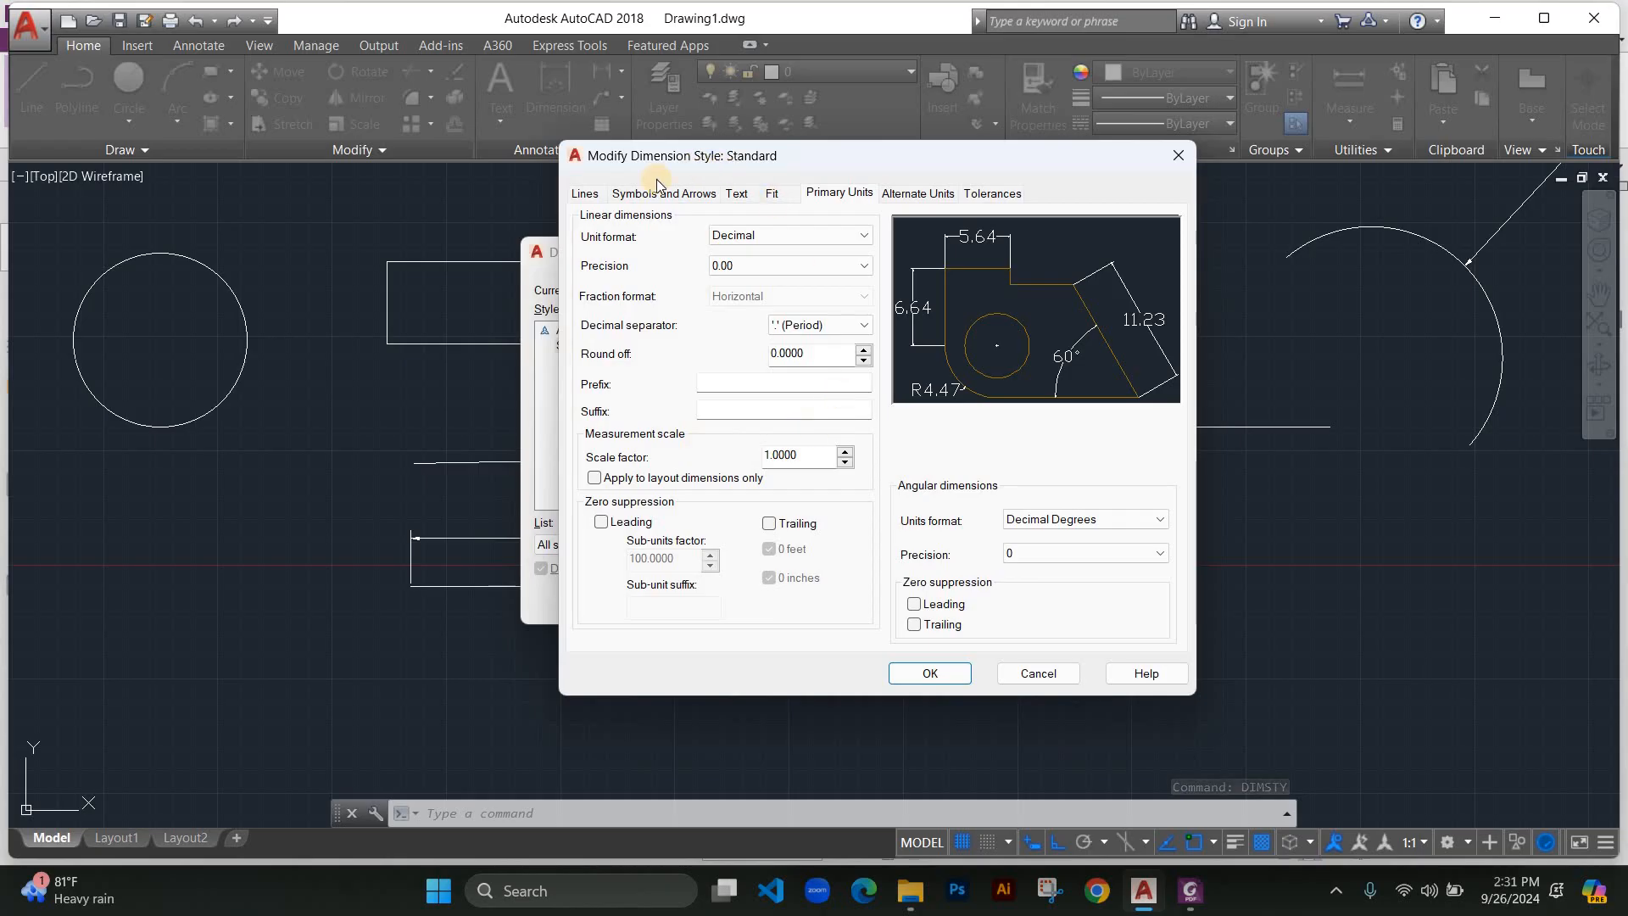
{"action": "left_click", "coordinate": [740, 194]}
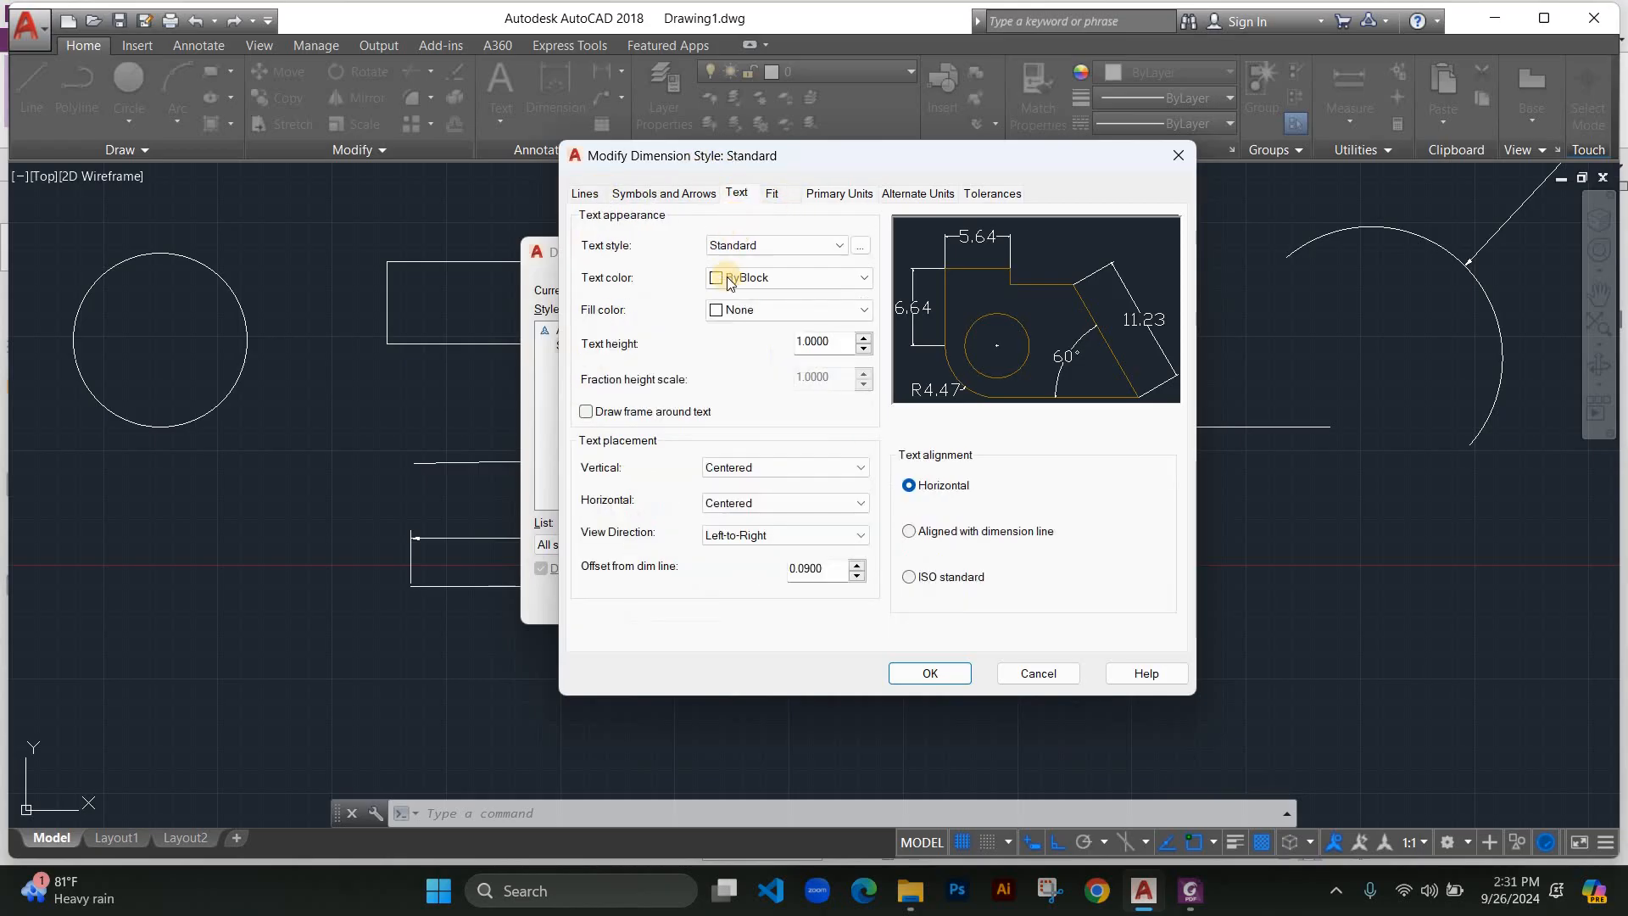
{"action": "left_click", "coordinate": [730, 468]}
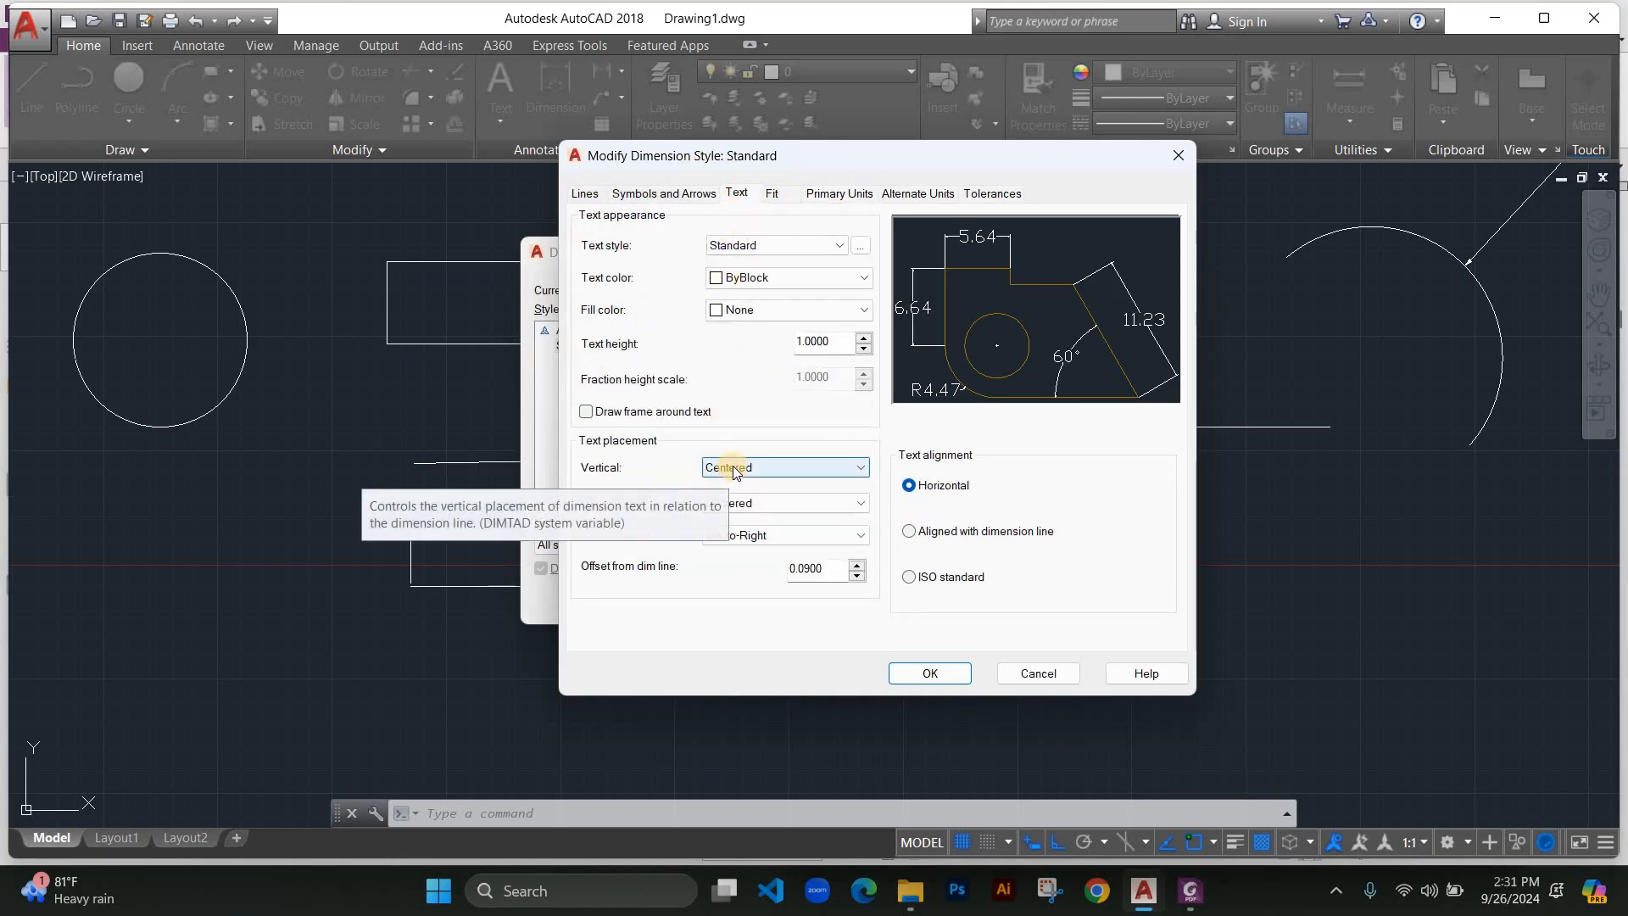
{"action": "left_click", "coordinate": [787, 532]}
{"action": "left_click", "coordinate": [787, 533]}
{"action": "left_click", "coordinate": [787, 533]}
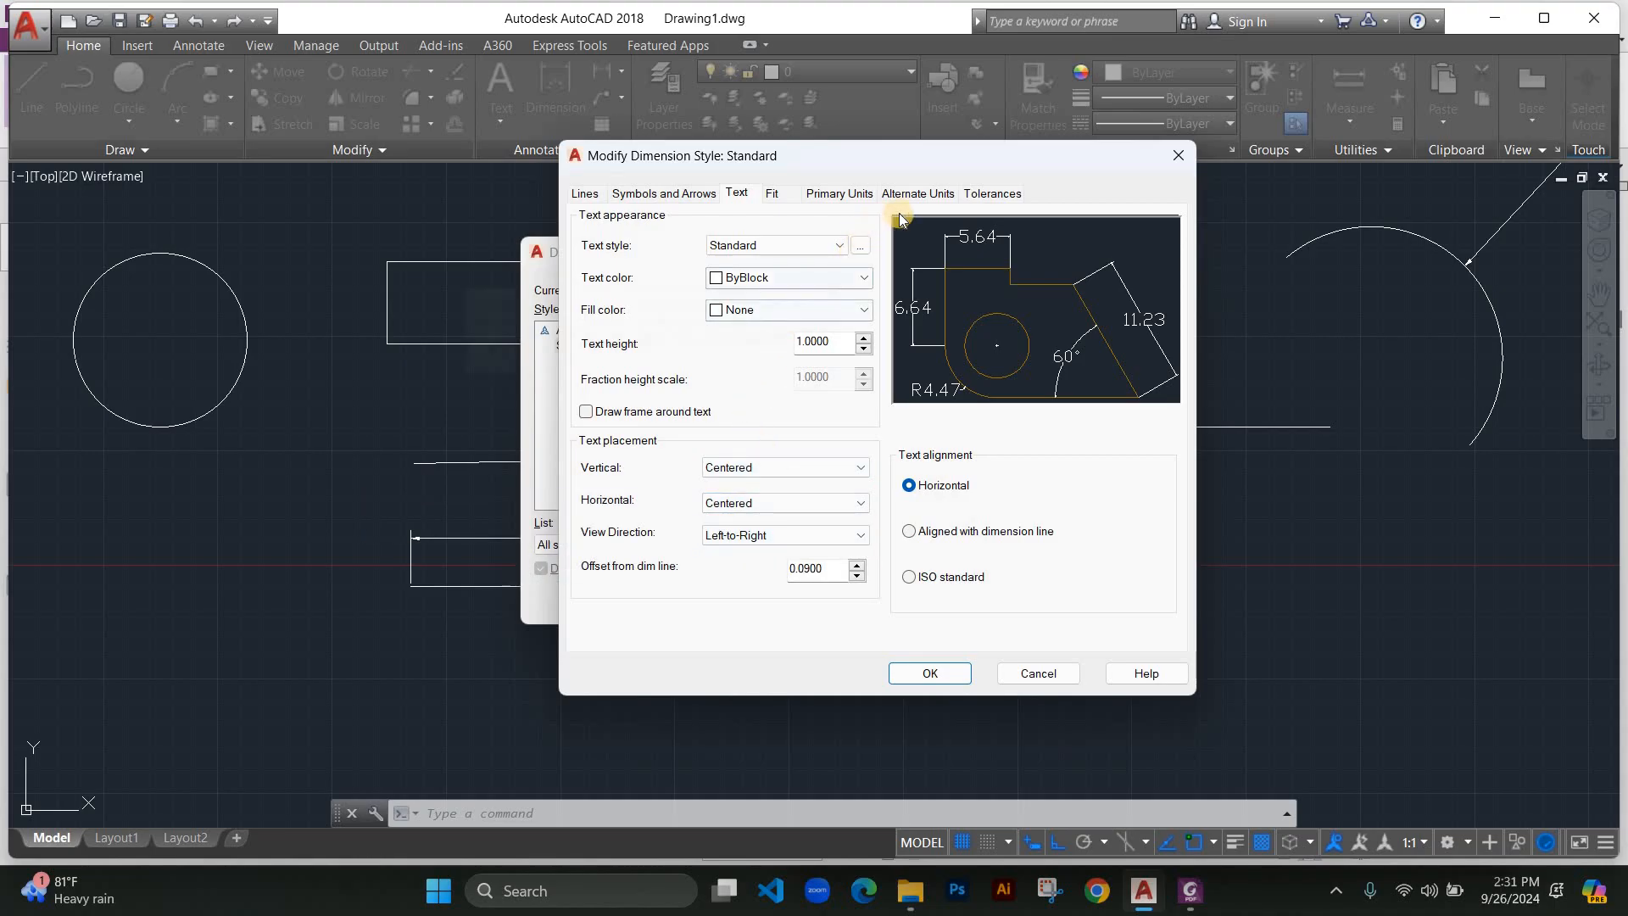
{"action": "left_click", "coordinate": [594, 192]}
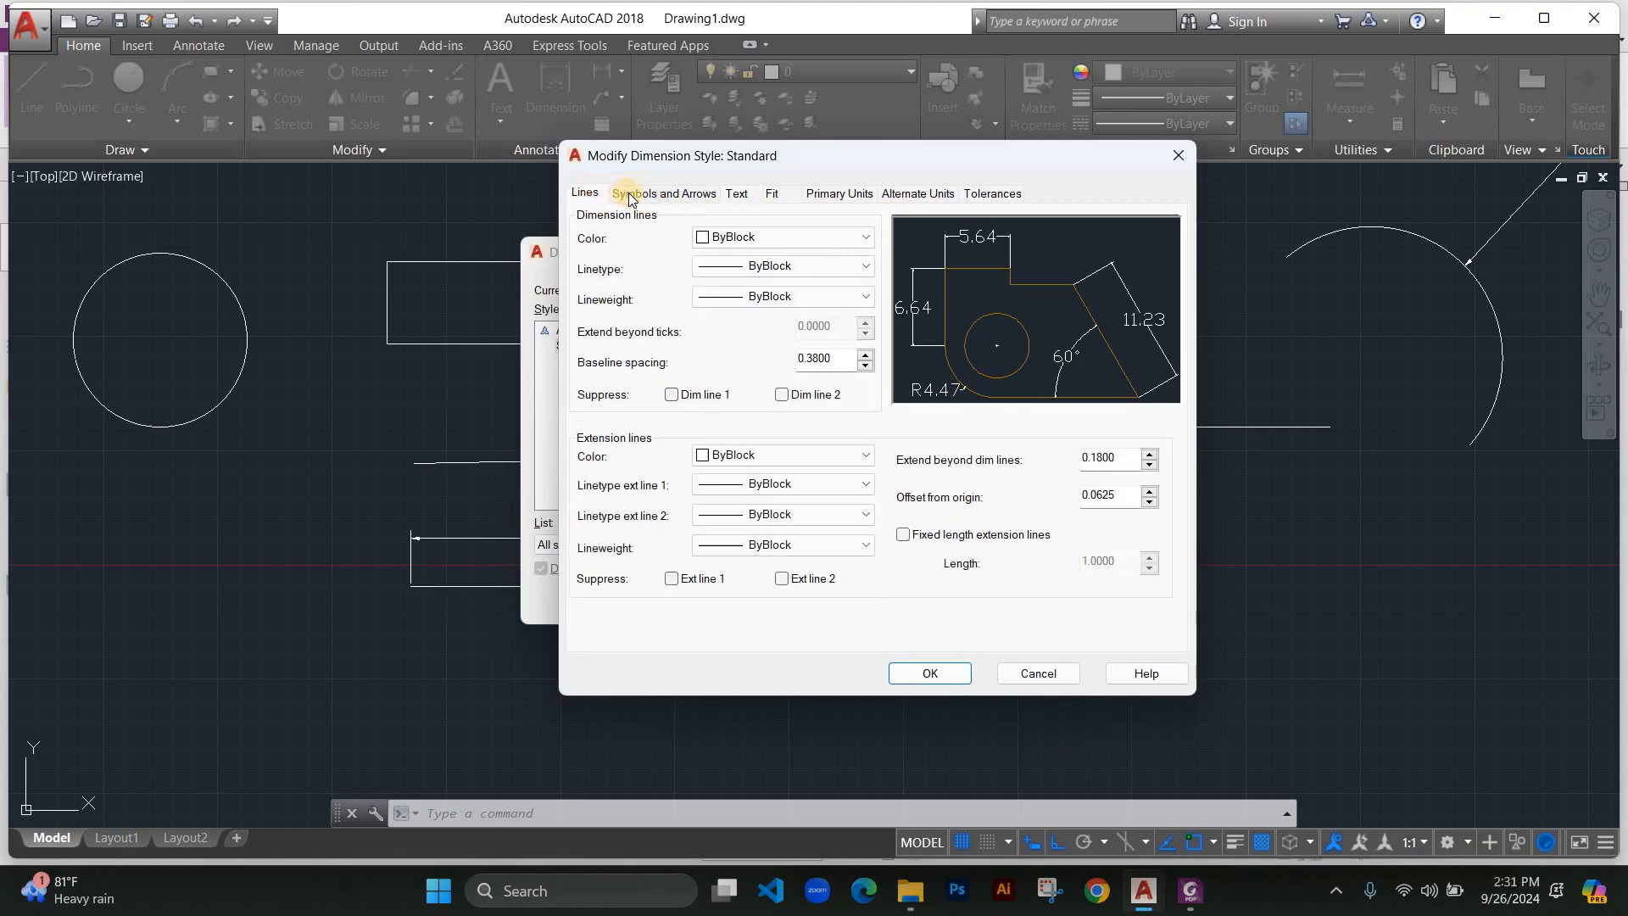
{"action": "left_click", "coordinate": [651, 192]}
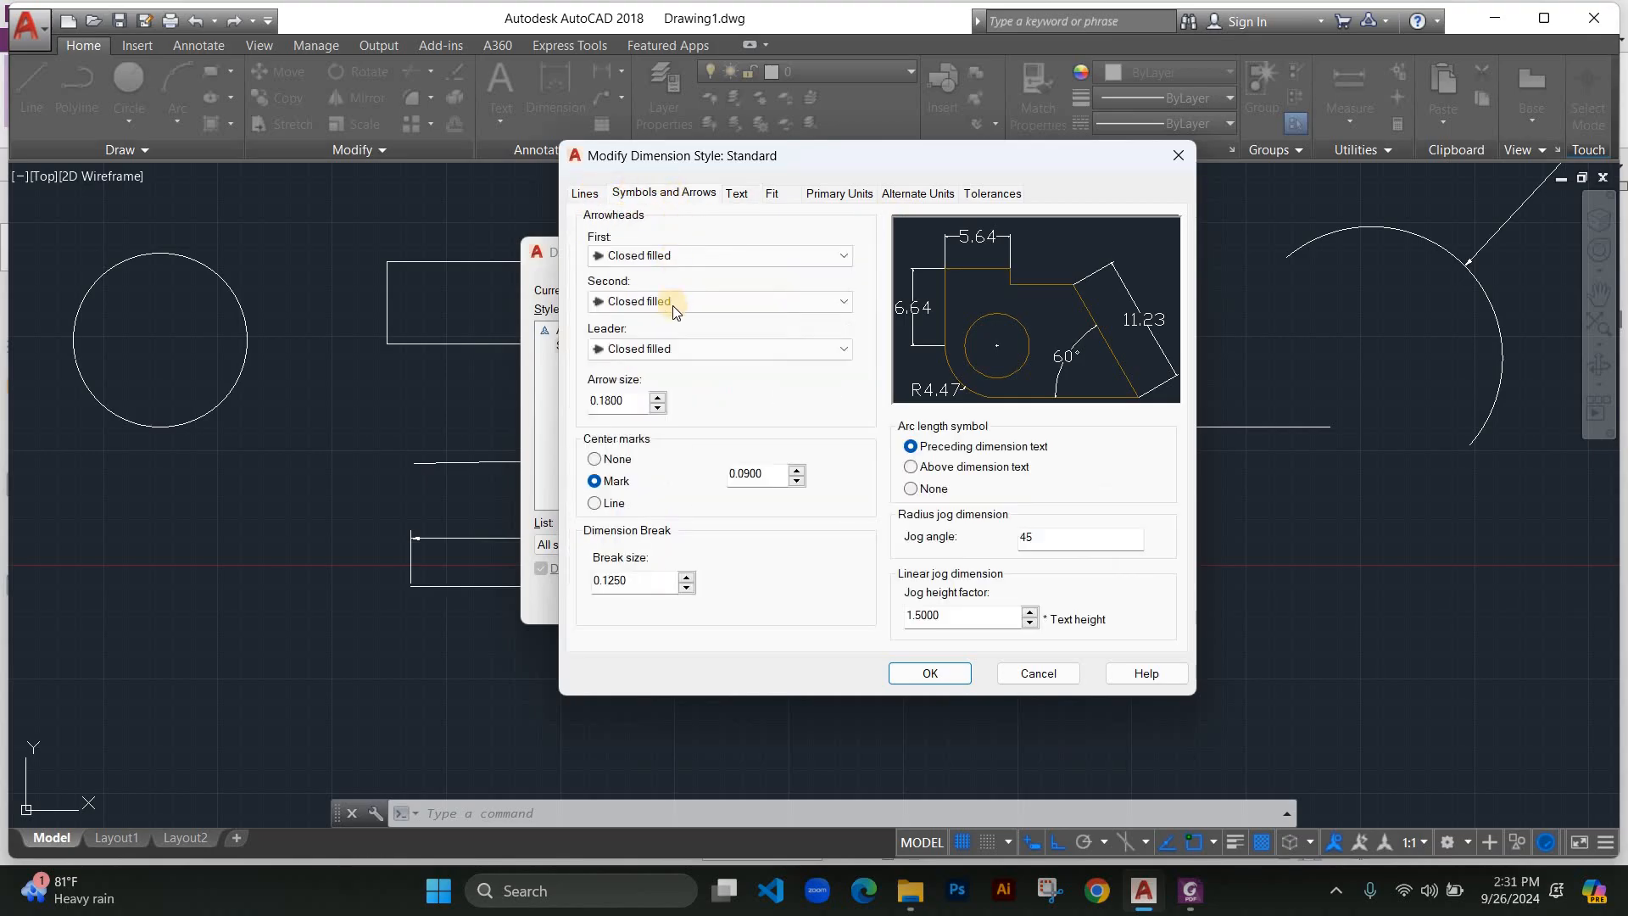
{"action": "left_click", "coordinate": [734, 194]}
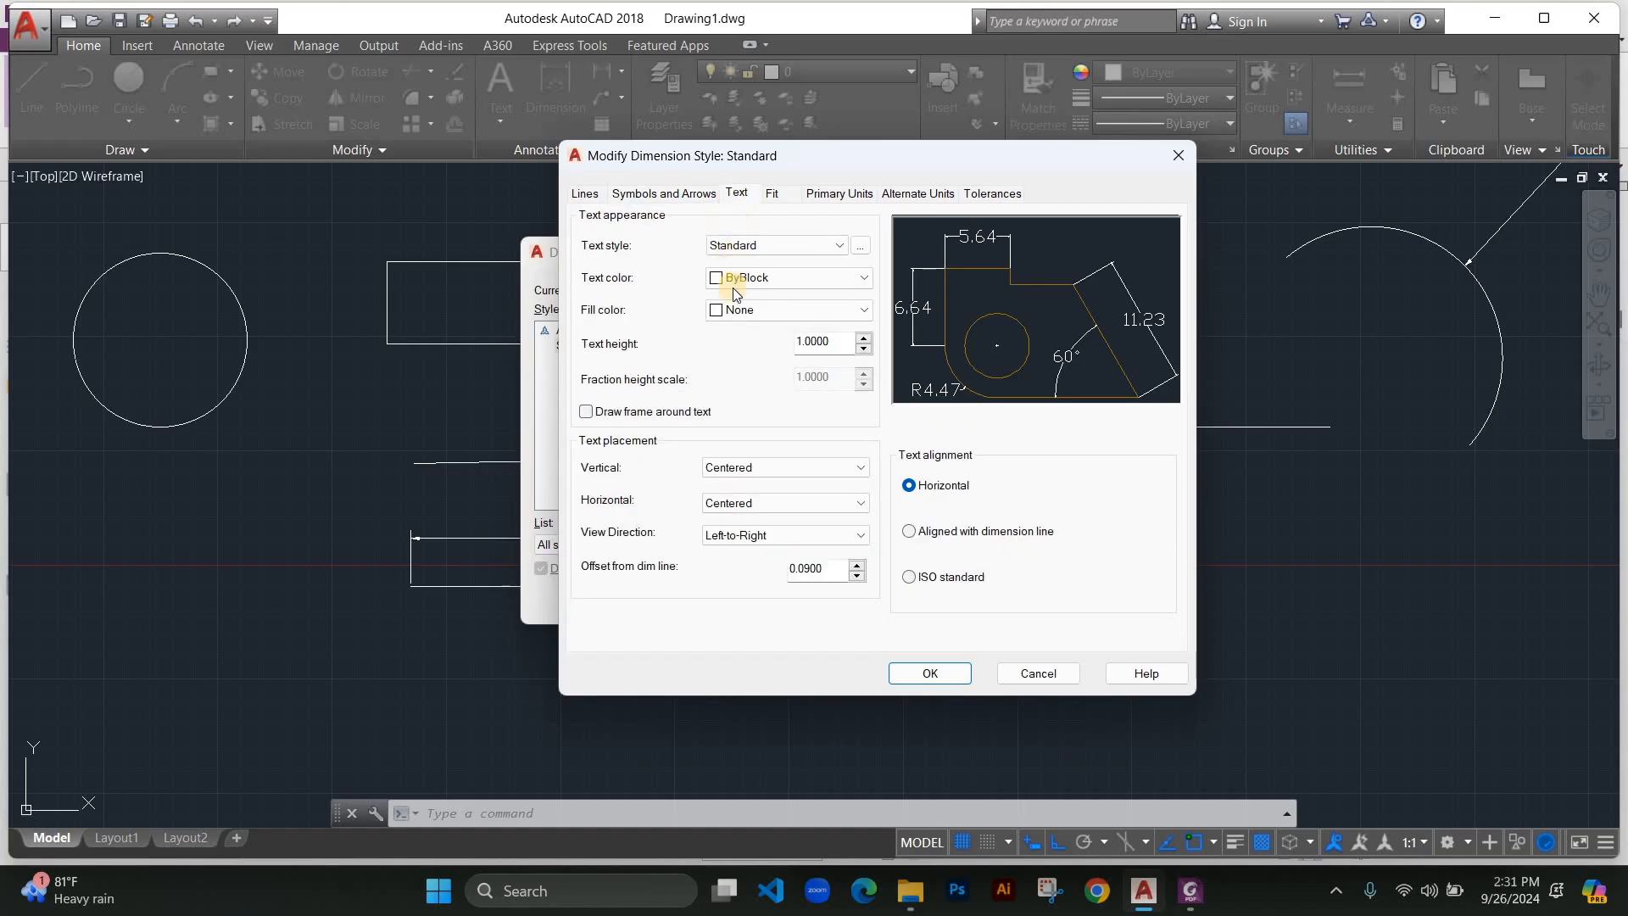
Try the At Ext Line 1 horizontal text placement, return it to Centered, and close the dimension style dialogs.
{"action": "scroll", "coordinate": [853, 507], "scroll_direction": "down", "scroll_amount": 3}
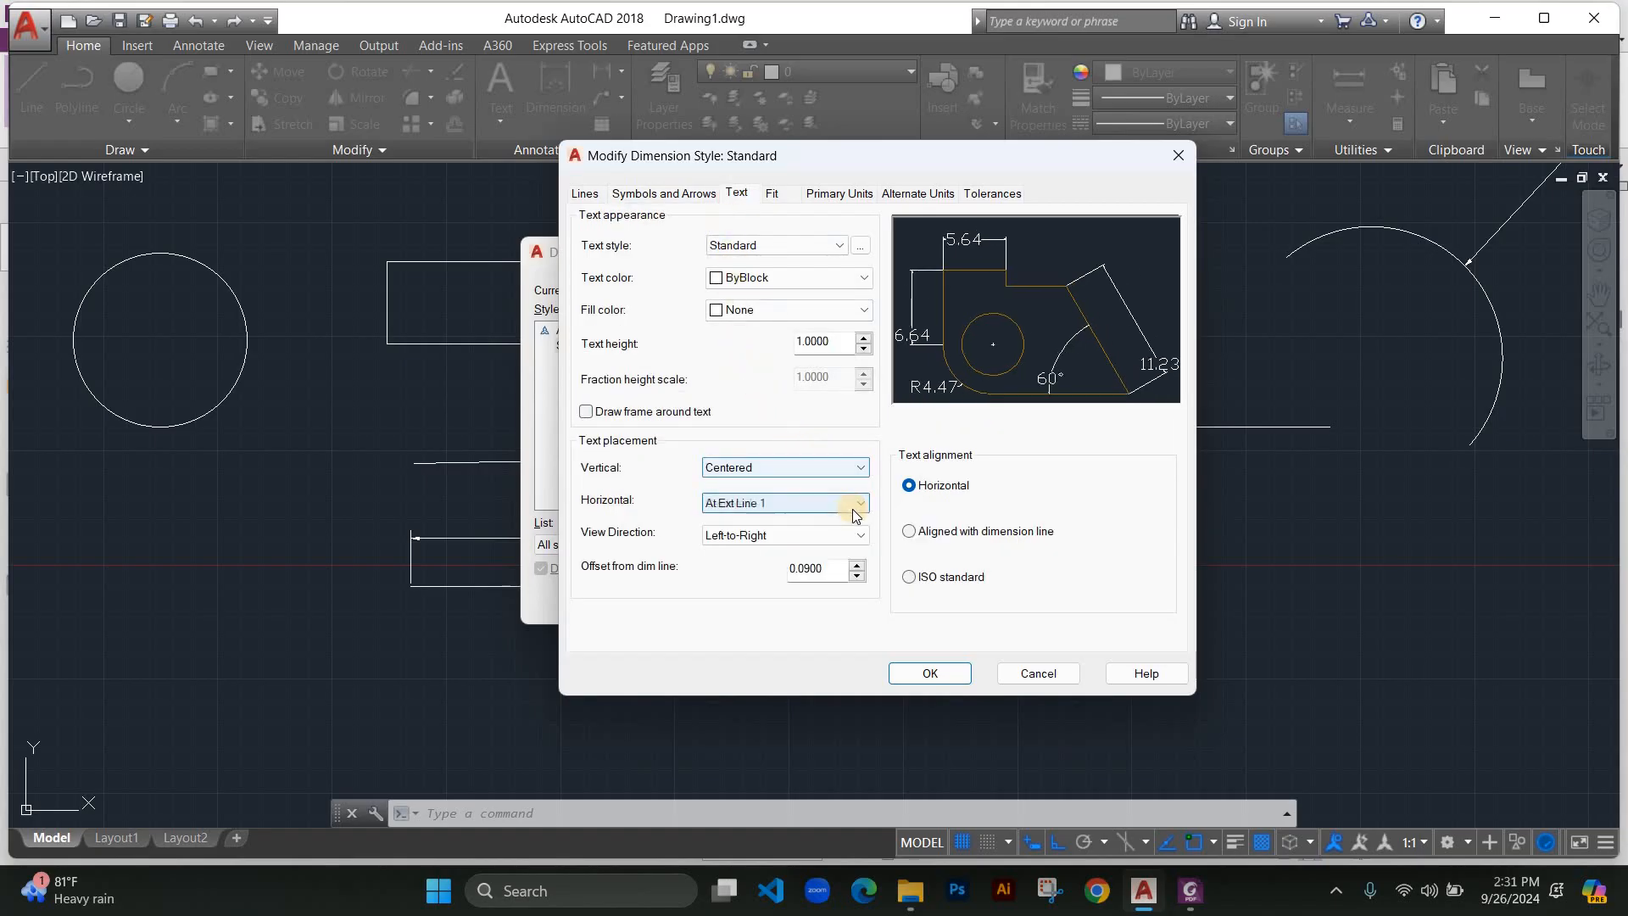
{"action": "scroll", "coordinate": [855, 509], "scroll_direction": "up", "scroll_amount": 3}
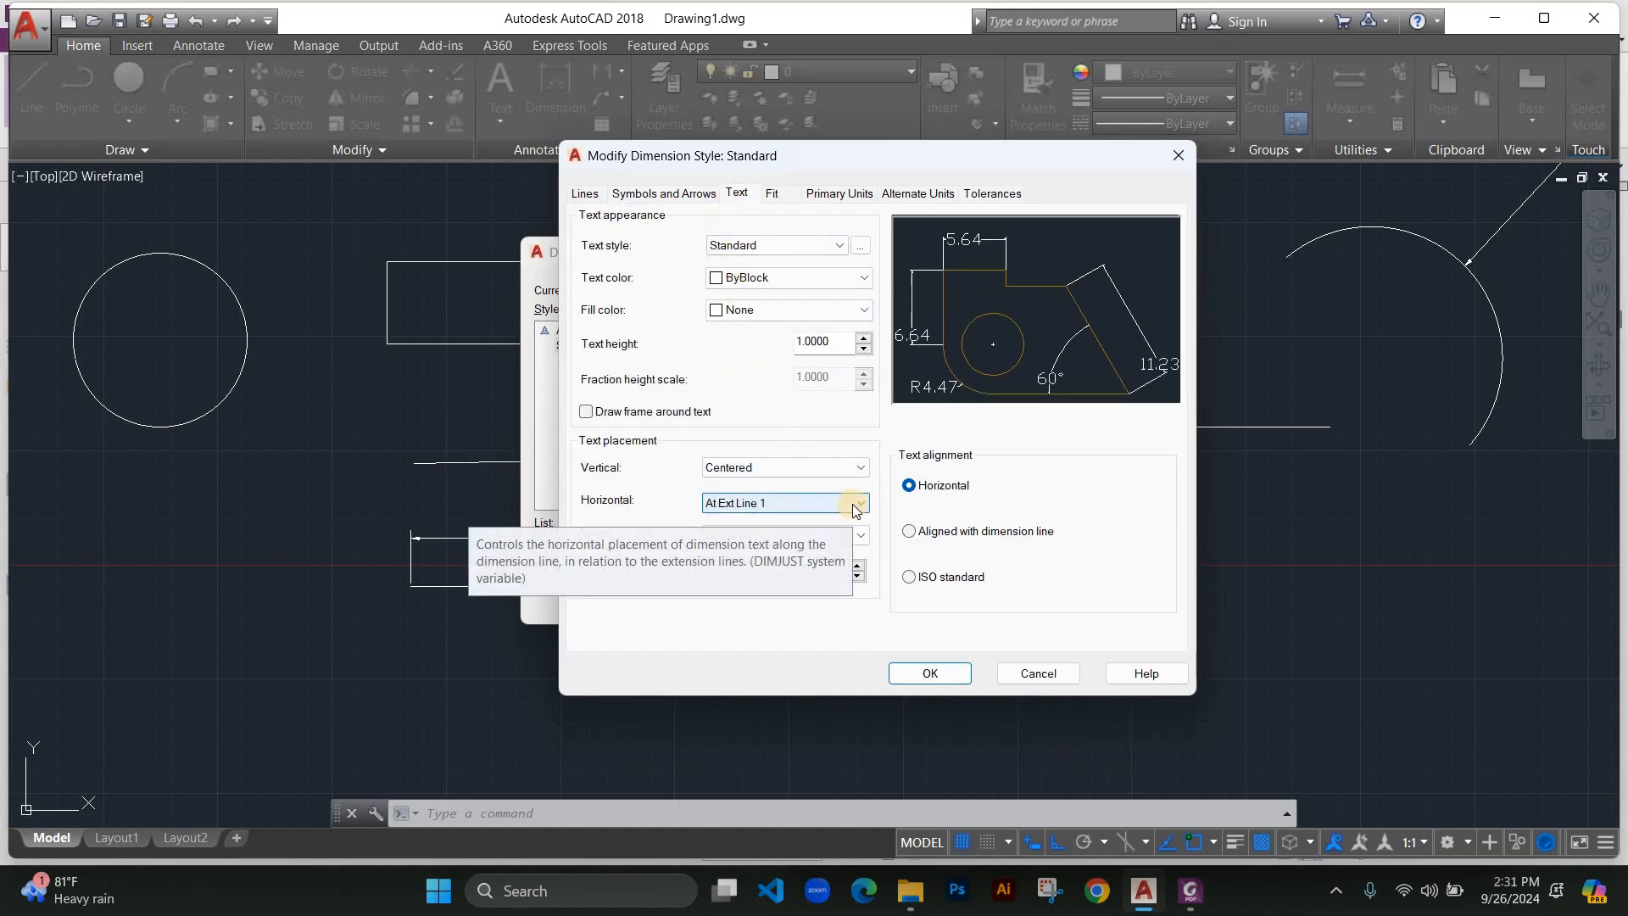
{"action": "scroll", "coordinate": [855, 509], "scroll_direction": "down", "scroll_amount": 1}
{"action": "left_click", "coordinate": [773, 507]}
{"action": "left_click", "coordinate": [774, 519]}
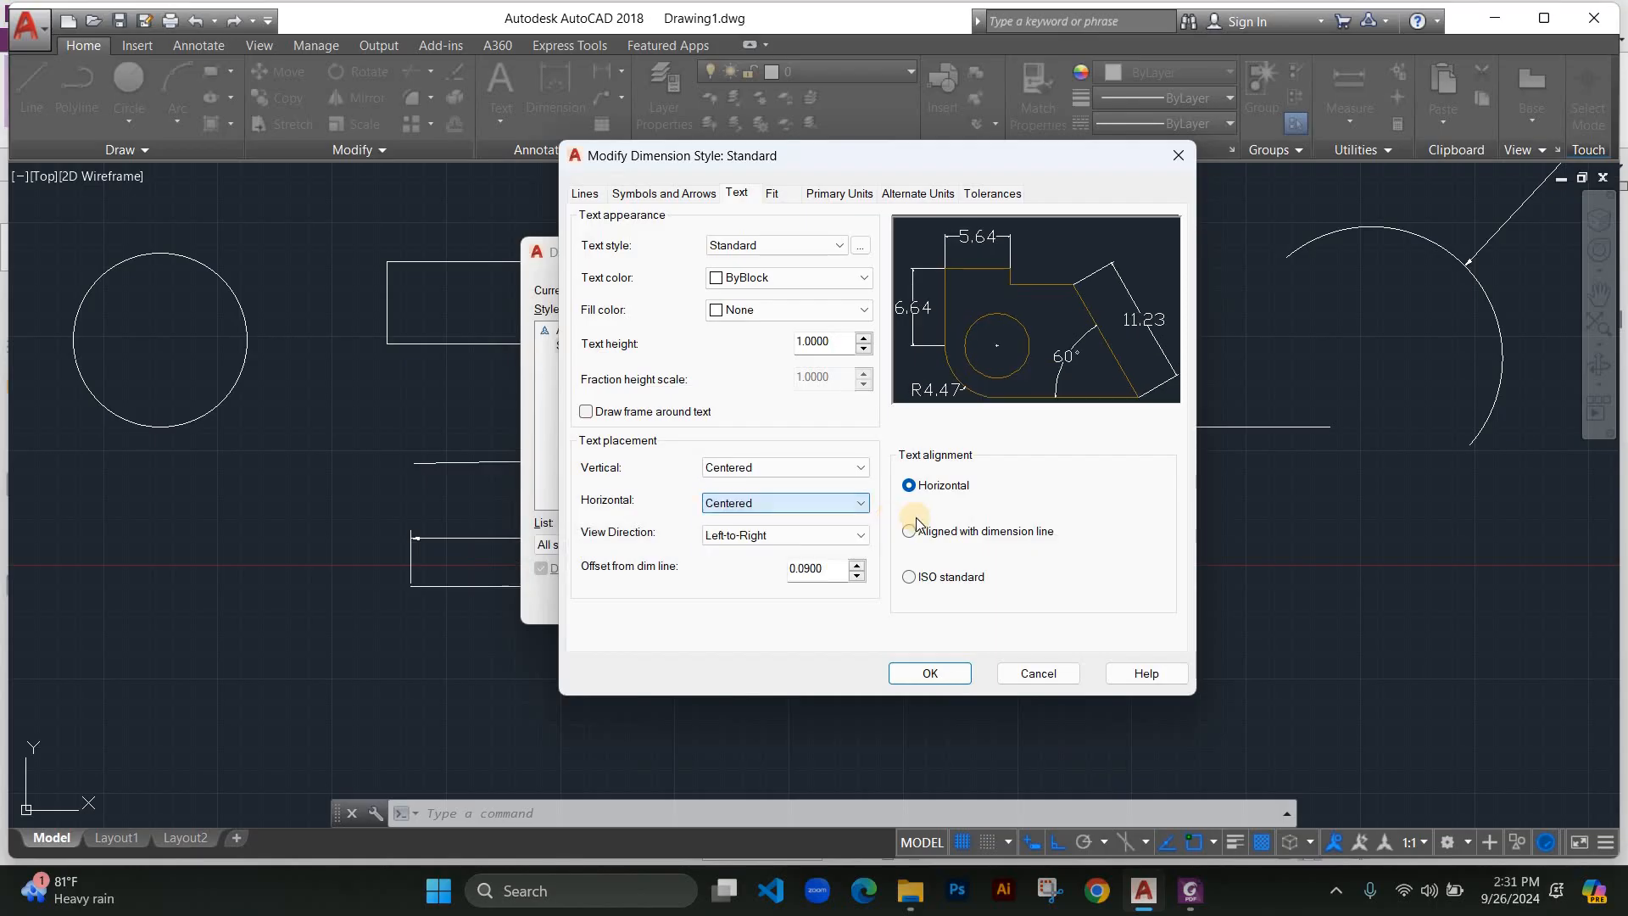
{"action": "left_click", "coordinate": [930, 674]}
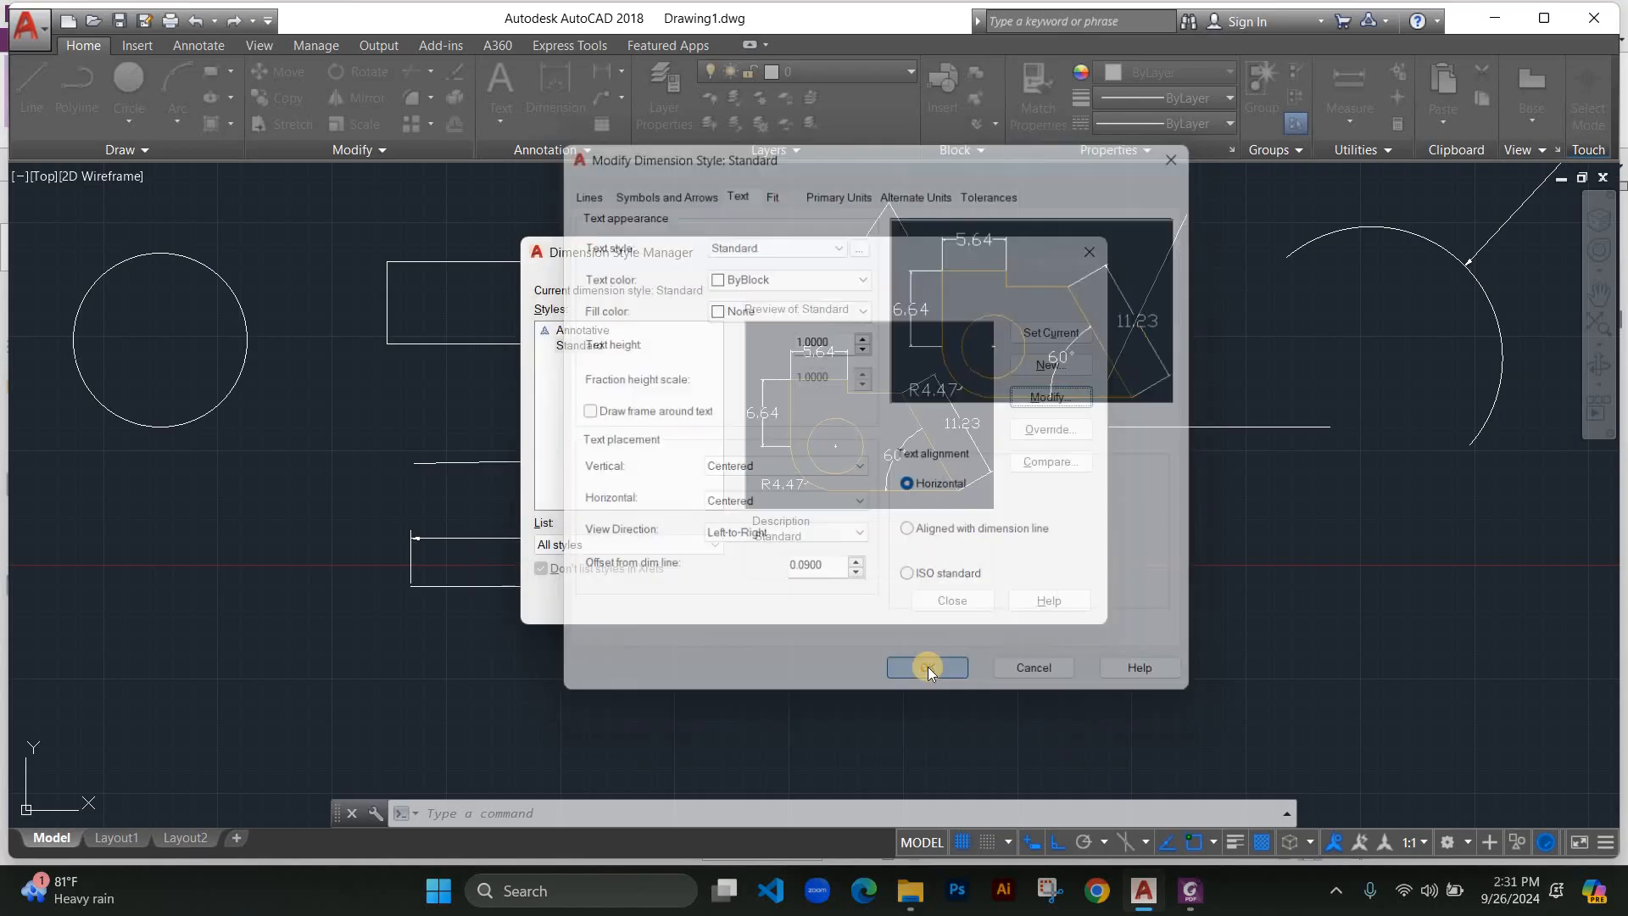
{"action": "left_click", "coordinate": [933, 599]}
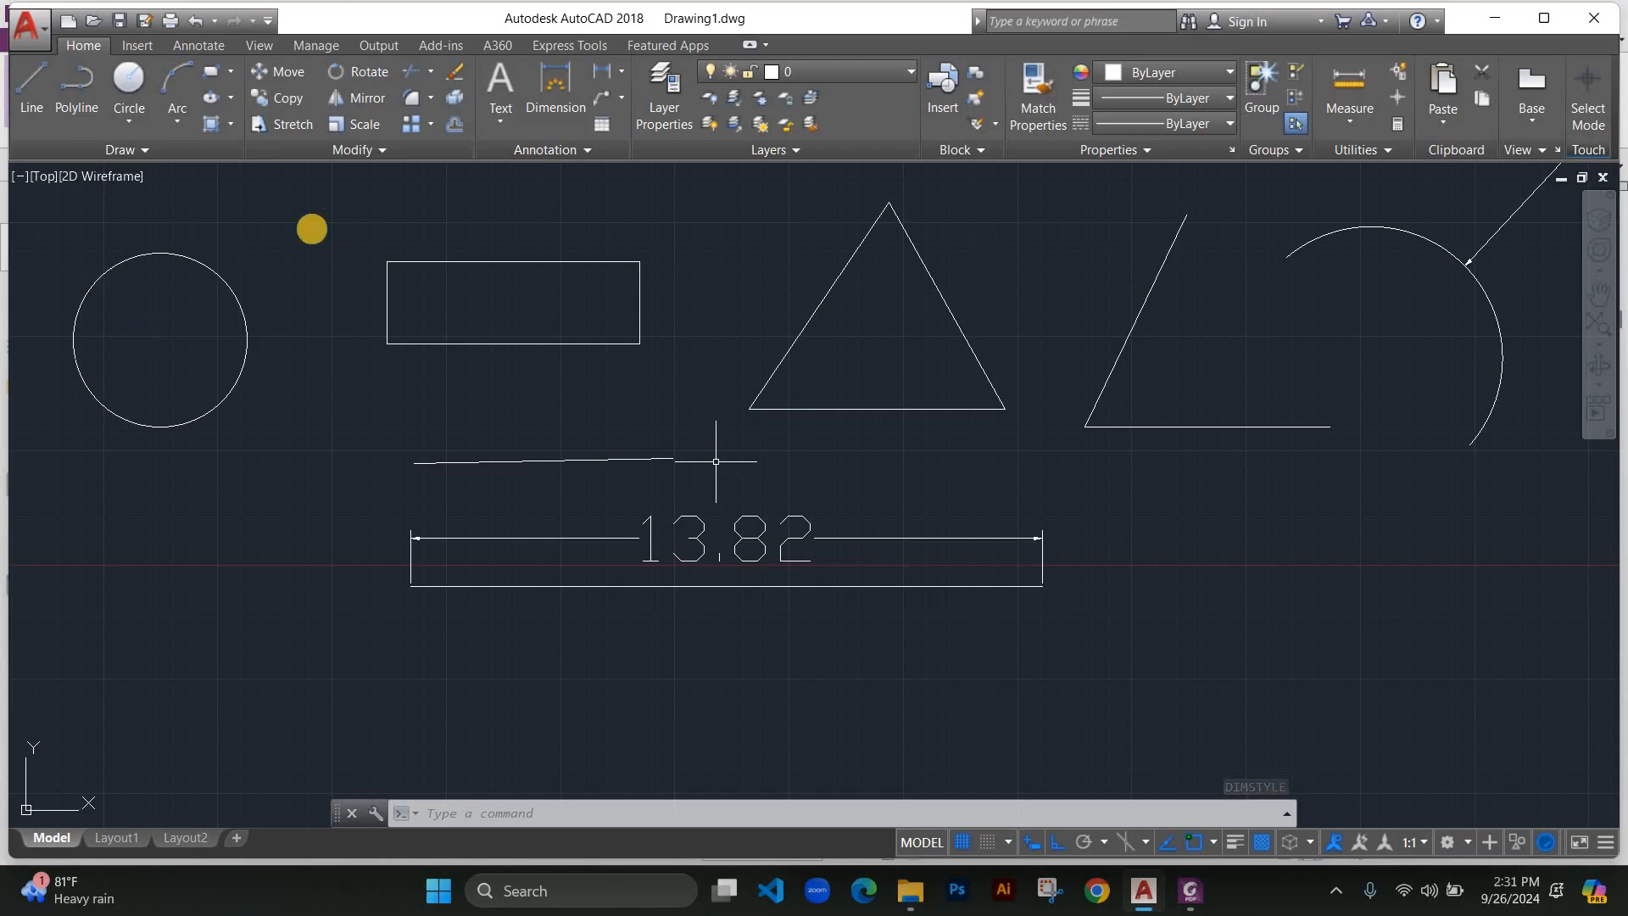
Begin entering a dimension command.
{"action": "type", "text": "dim"}
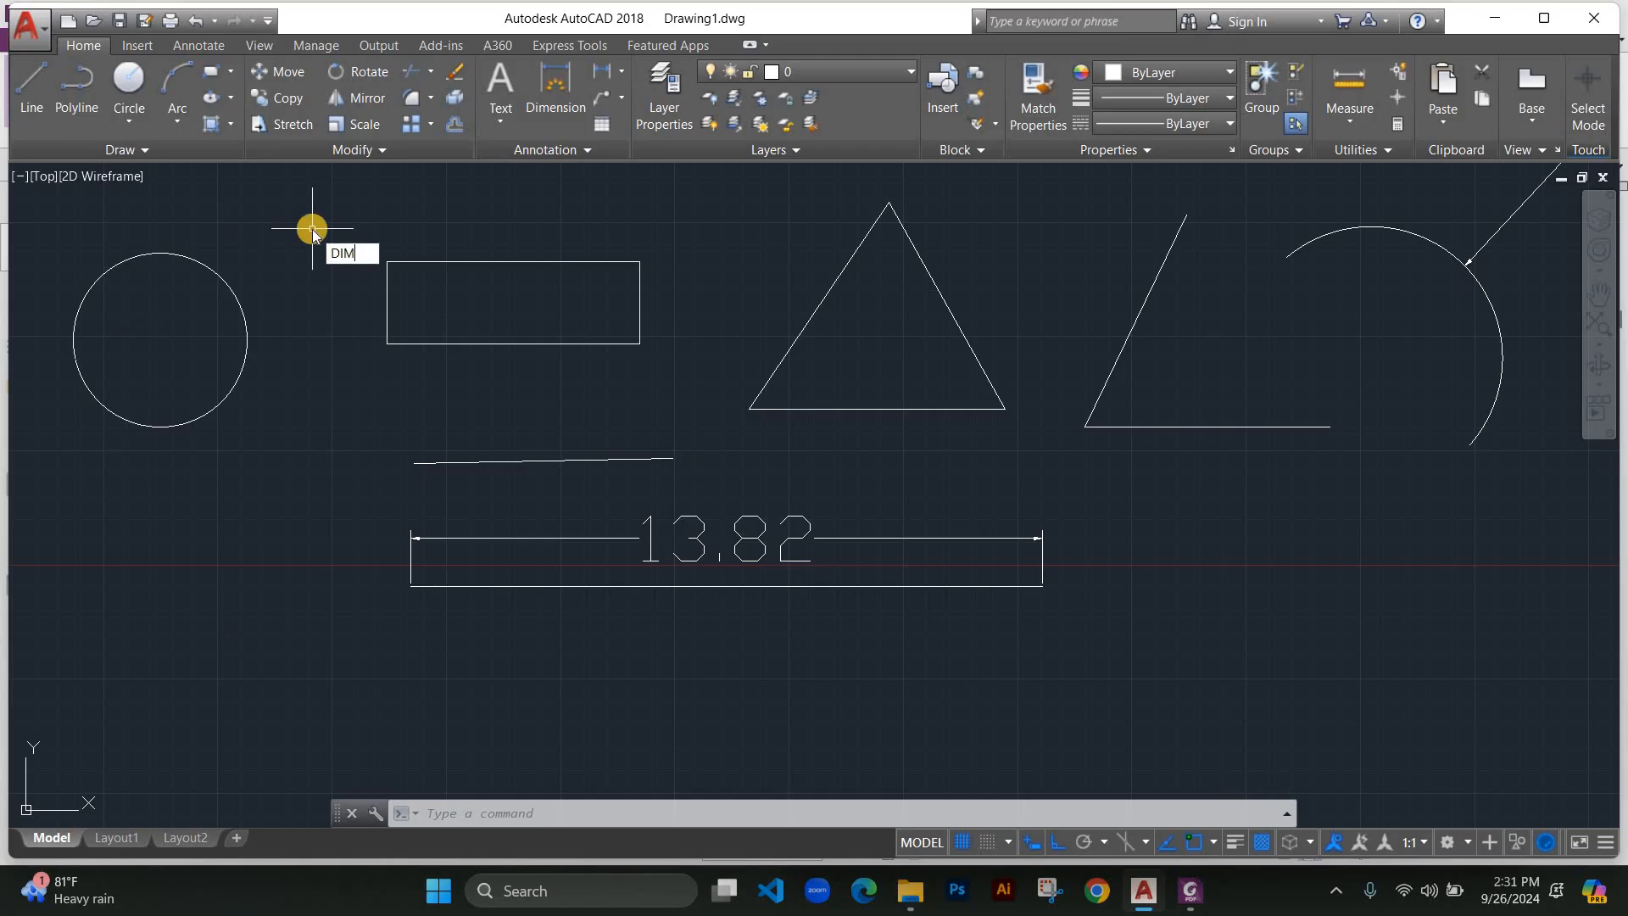